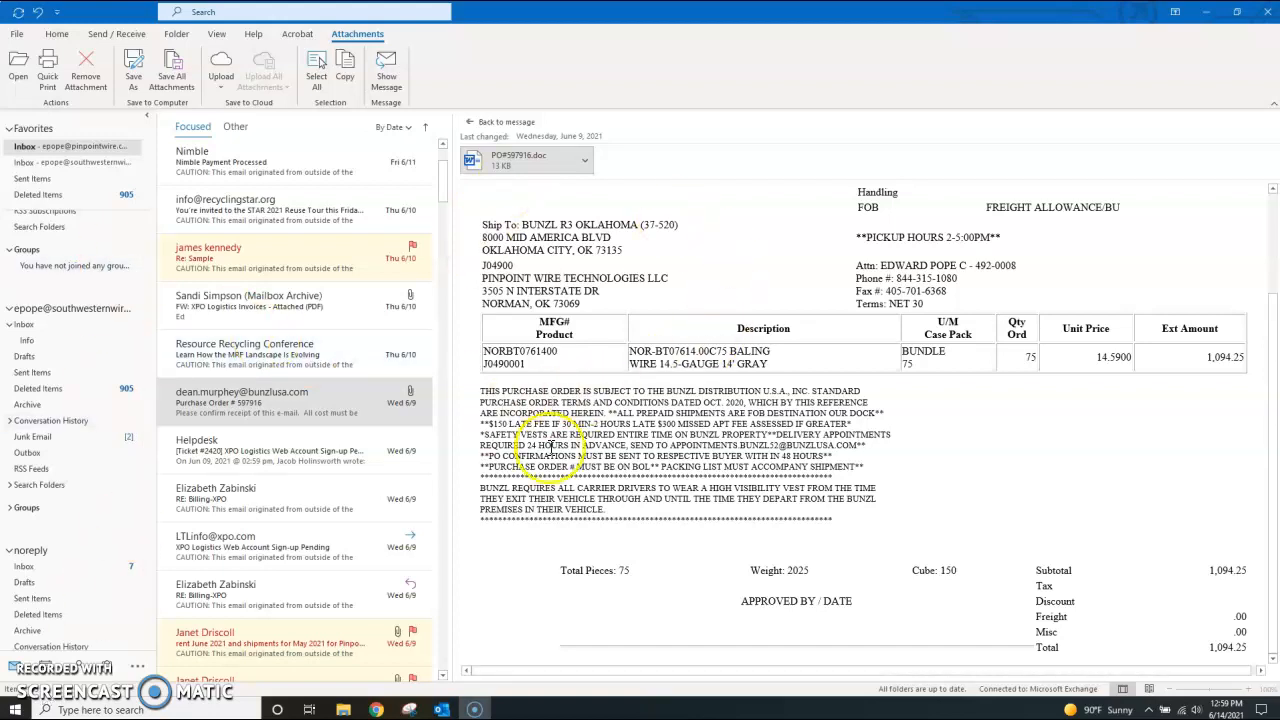
# Step: Switch to Chrome, reopen the Sales Orders list and search it for bunzl
pyautogui.click(377, 711)
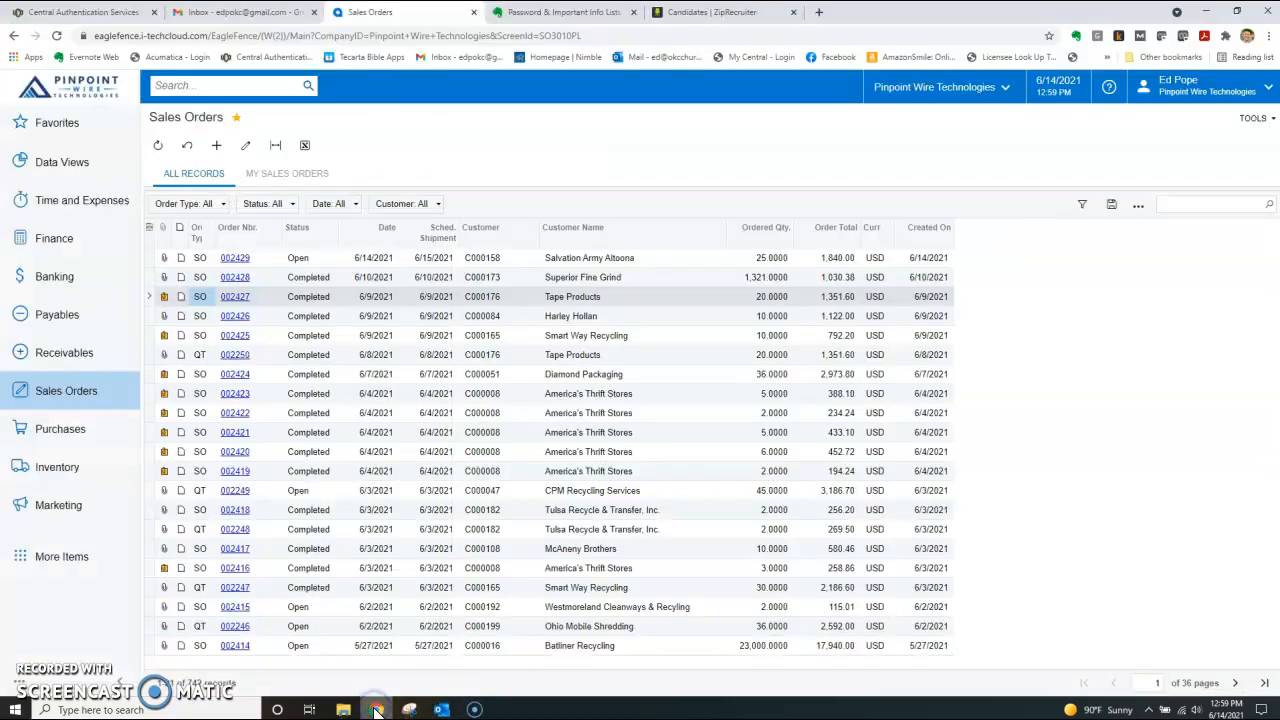
pyautogui.click(85, 401)
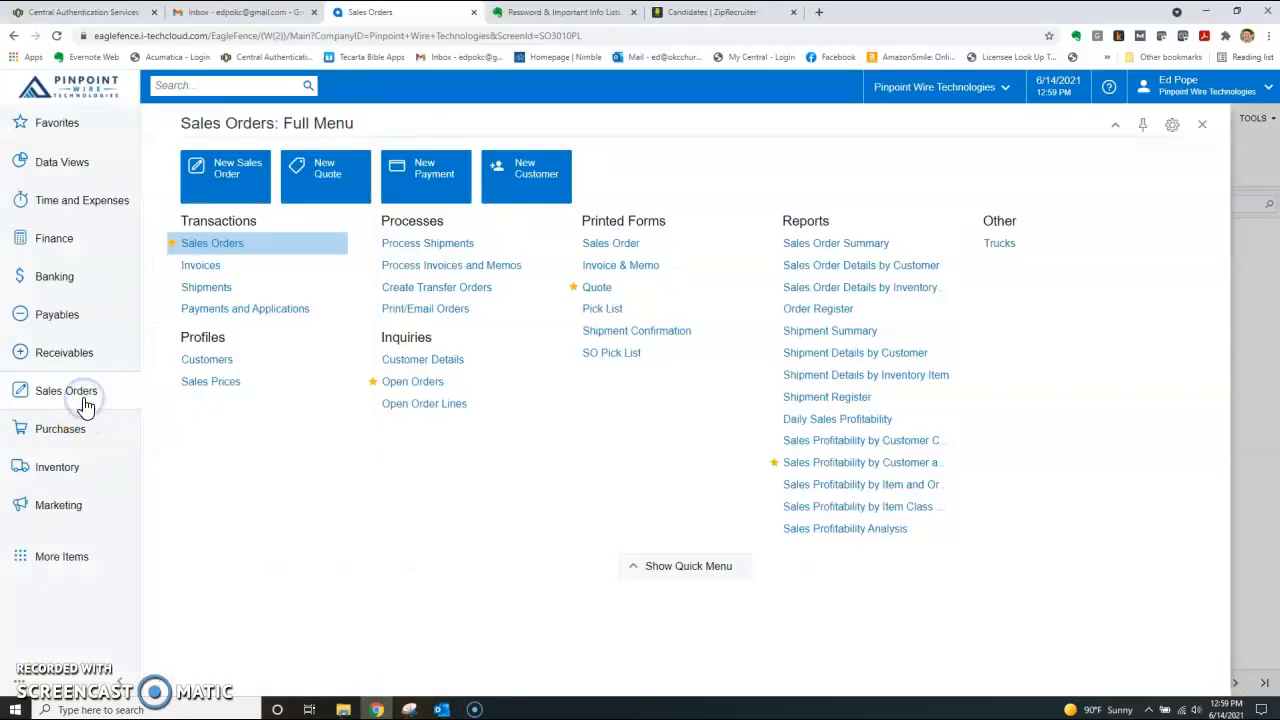
pyautogui.click(214, 248)
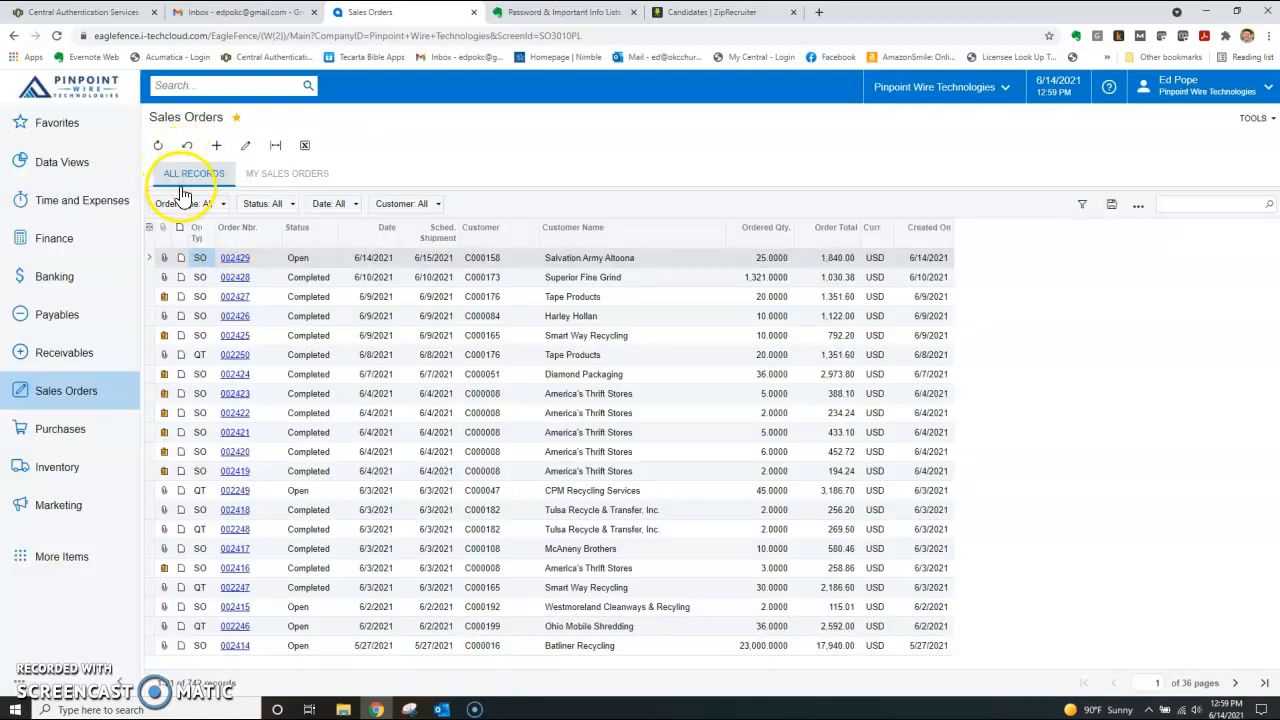
pyautogui.click(1169, 204)
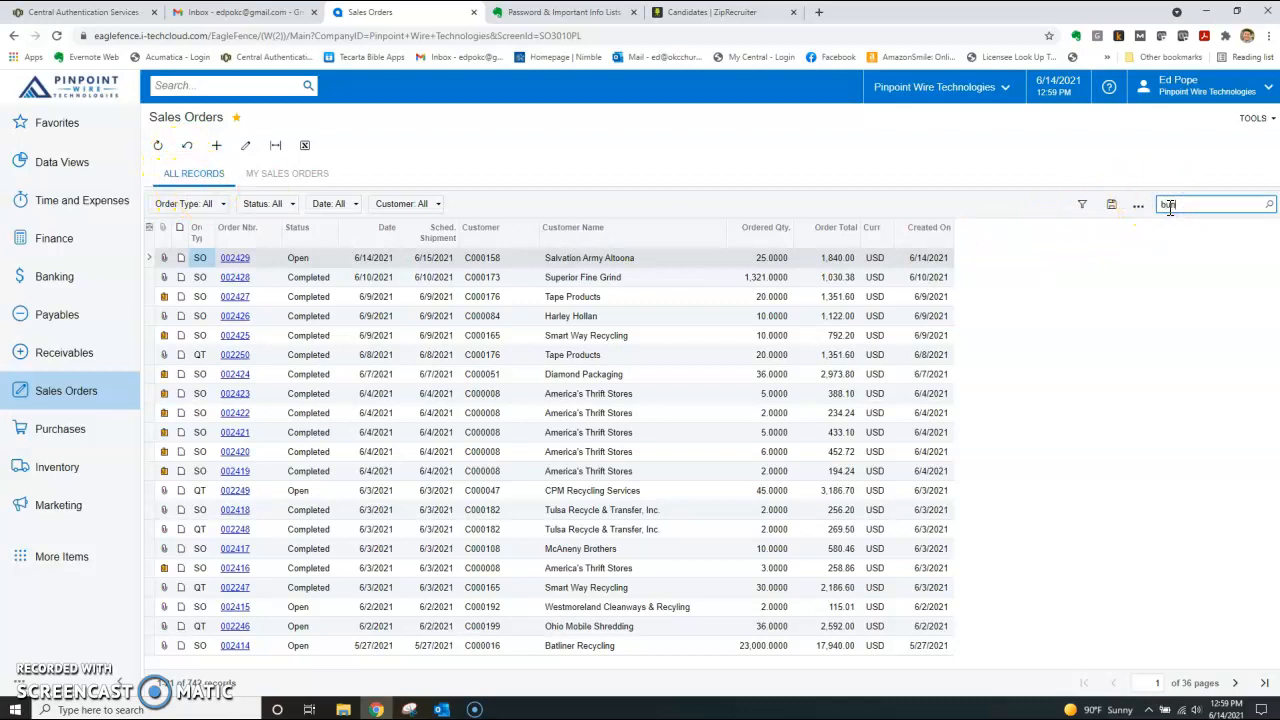
pyautogui.write('bunzl')
pyautogui.press('Return')
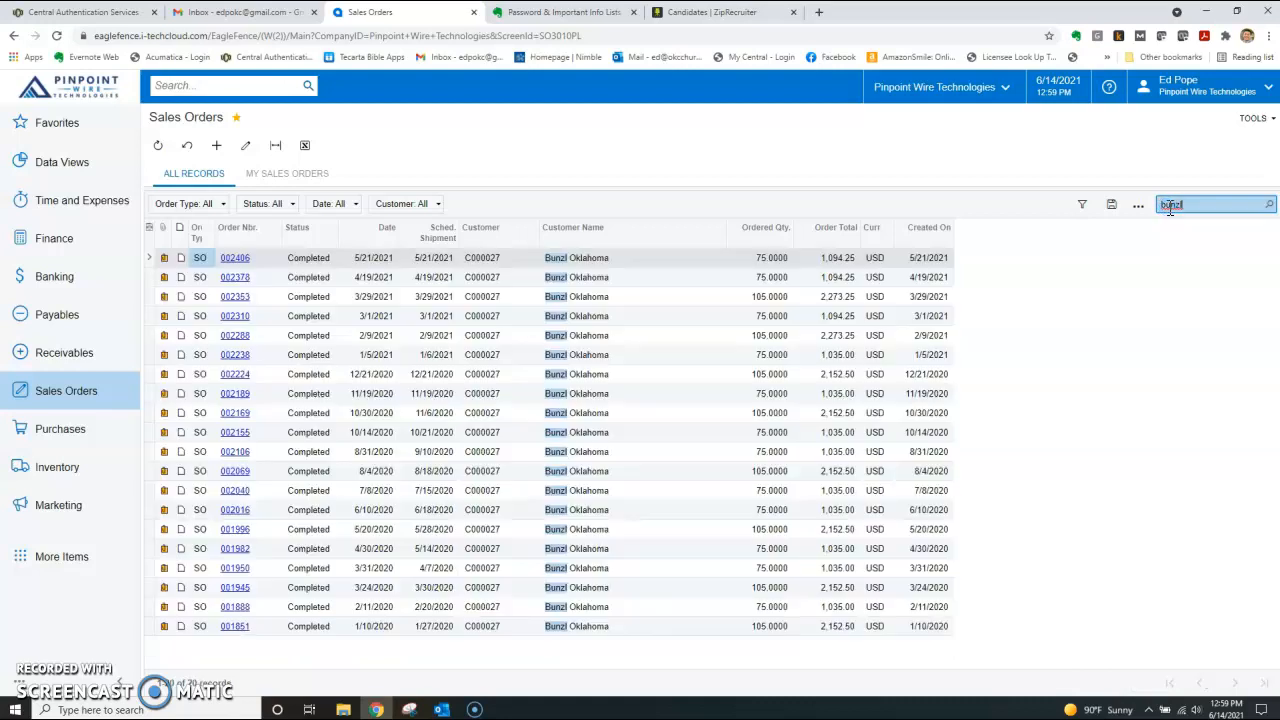
# Step: Open the most recent Bunzl Oklahoma order and compare its item, quantity and price with the emailed purchase order in Outlook
pyautogui.click(240, 258)
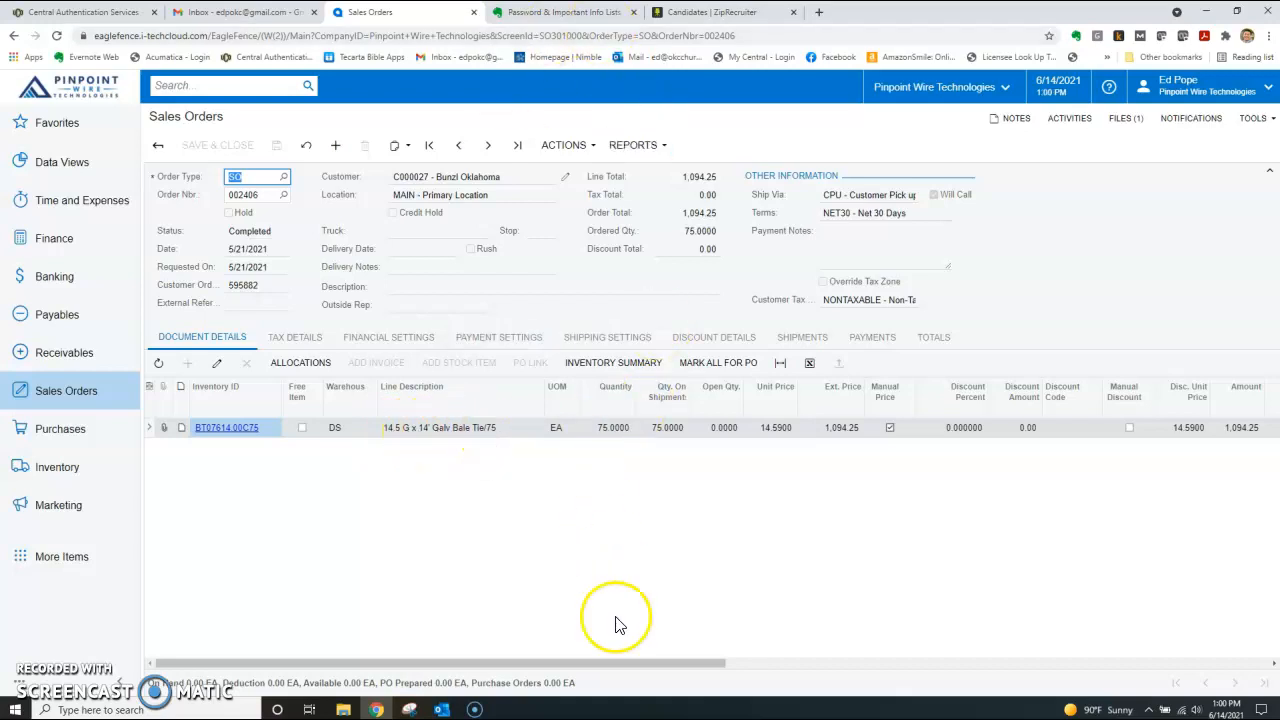
pyautogui.click(441, 709)
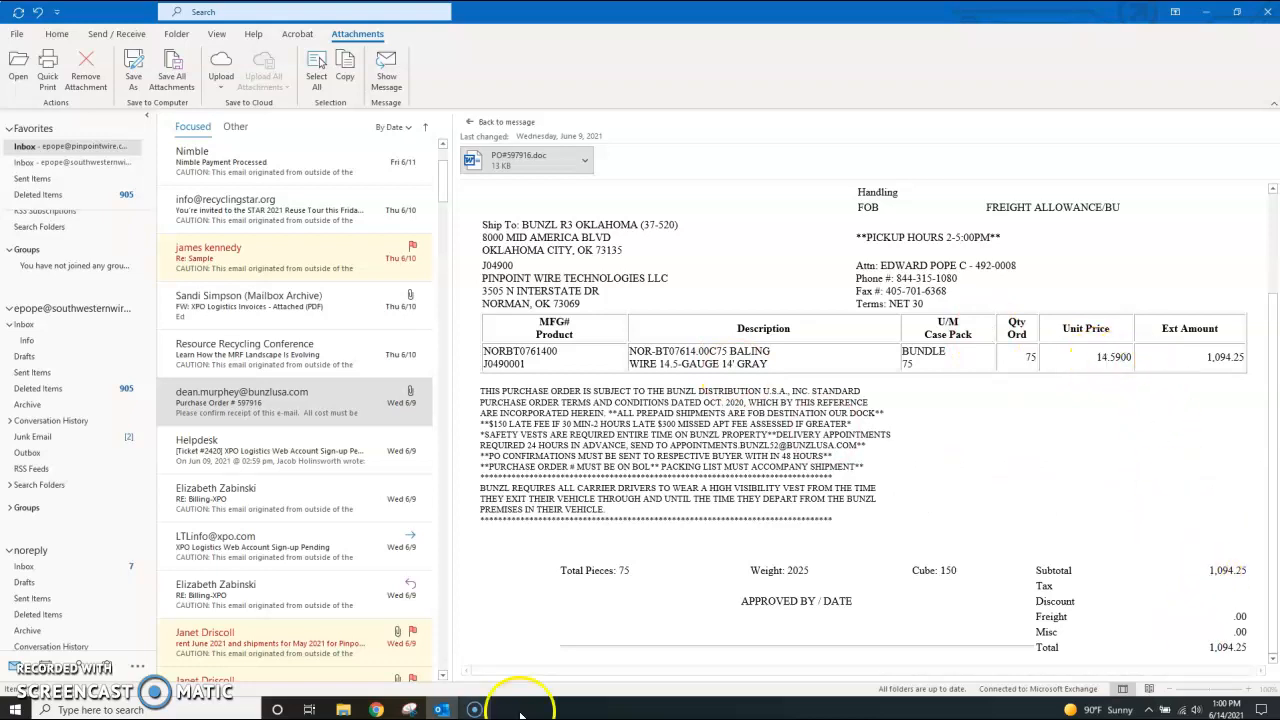
pyautogui.click(383, 712)
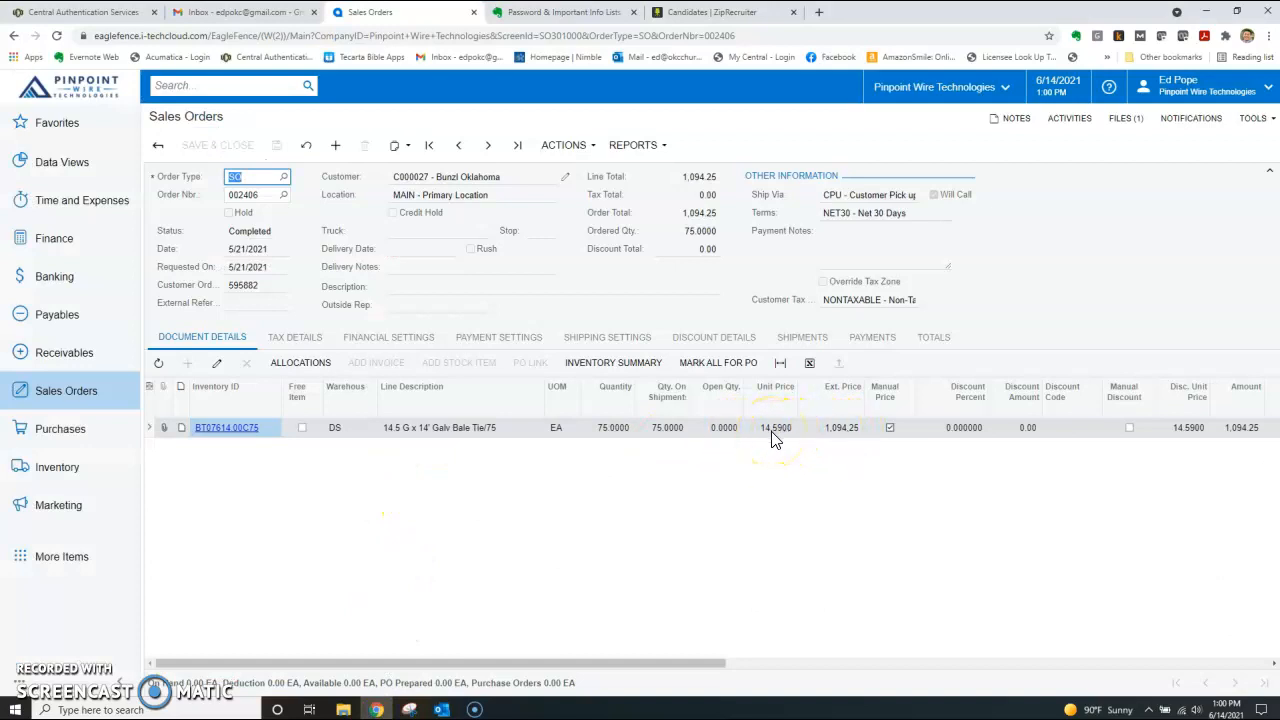
# Step: Copy the completed Bunzl order to a new order of type SO without recalculating prices or discounts
pyautogui.click(584, 160)
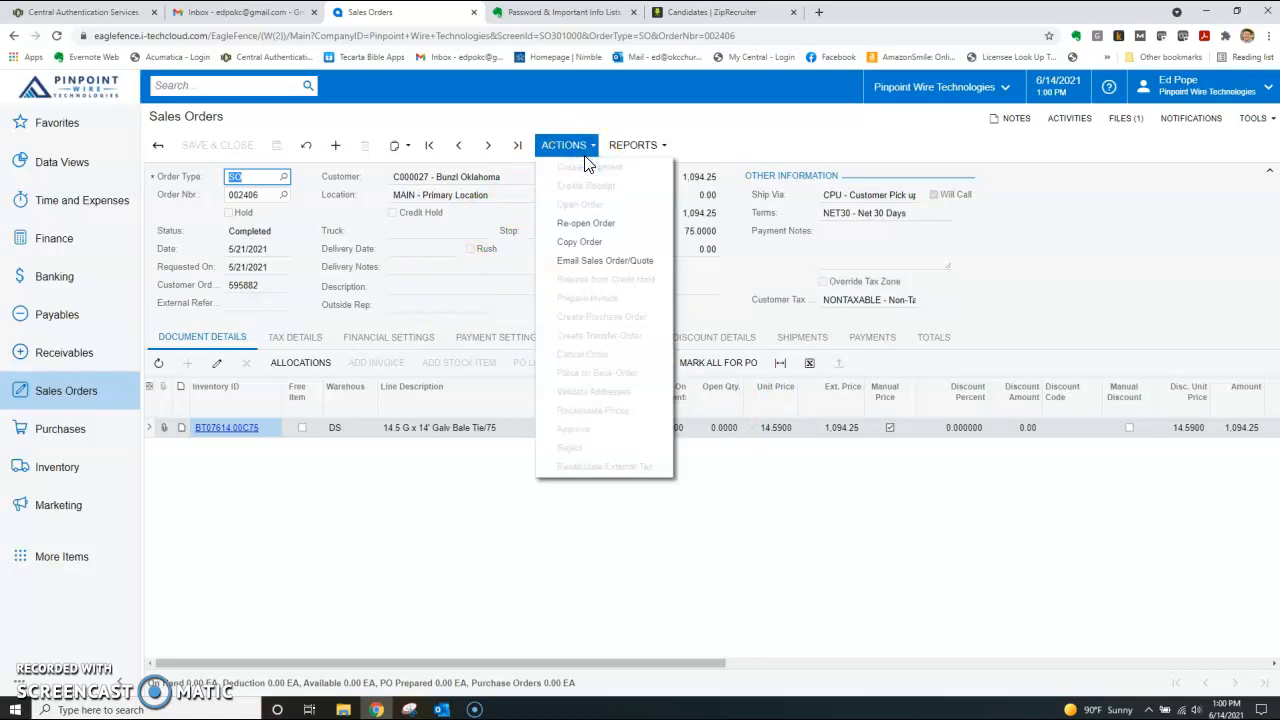
pyautogui.click(588, 244)
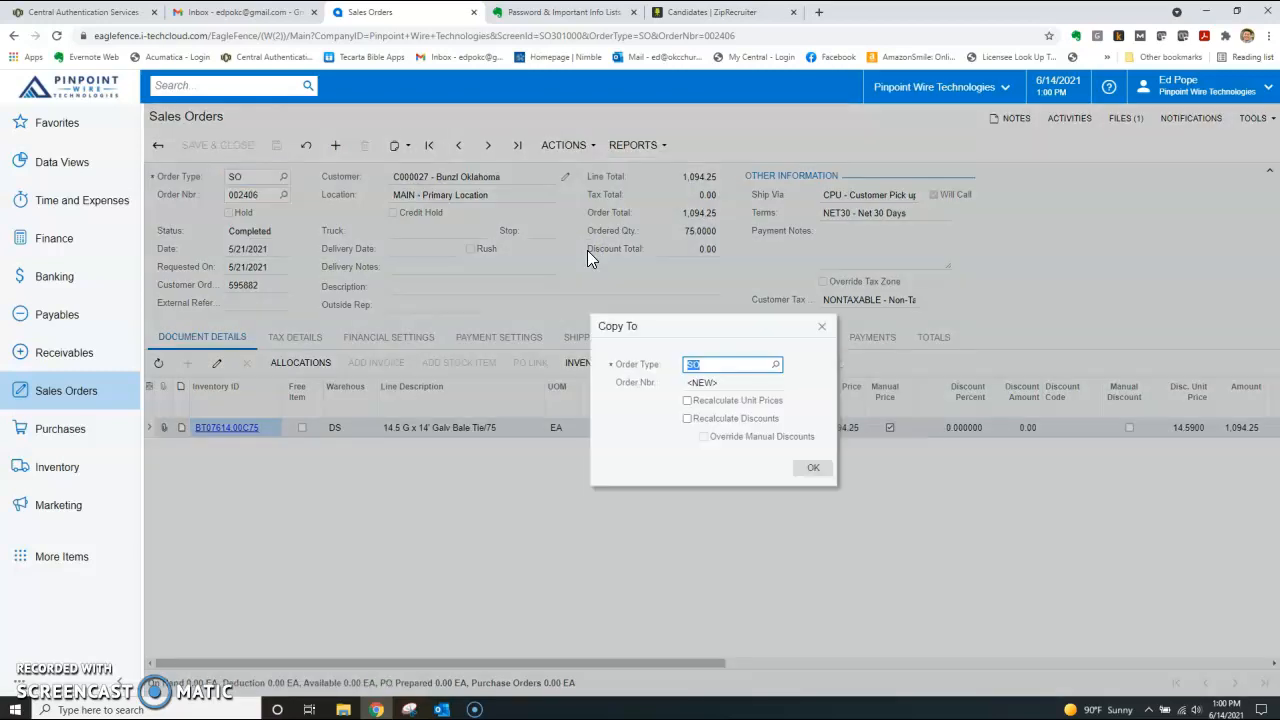
pyautogui.click(776, 366)
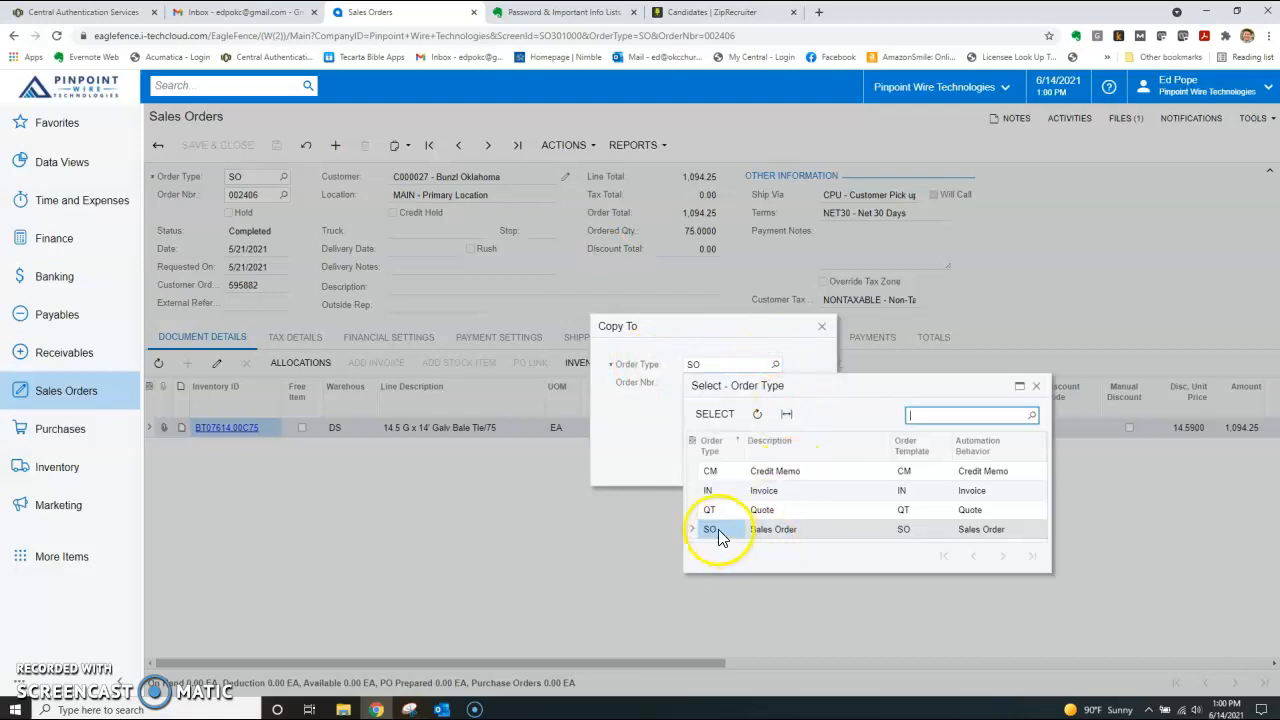
pyautogui.click(619, 432)
pyautogui.click(803, 469)
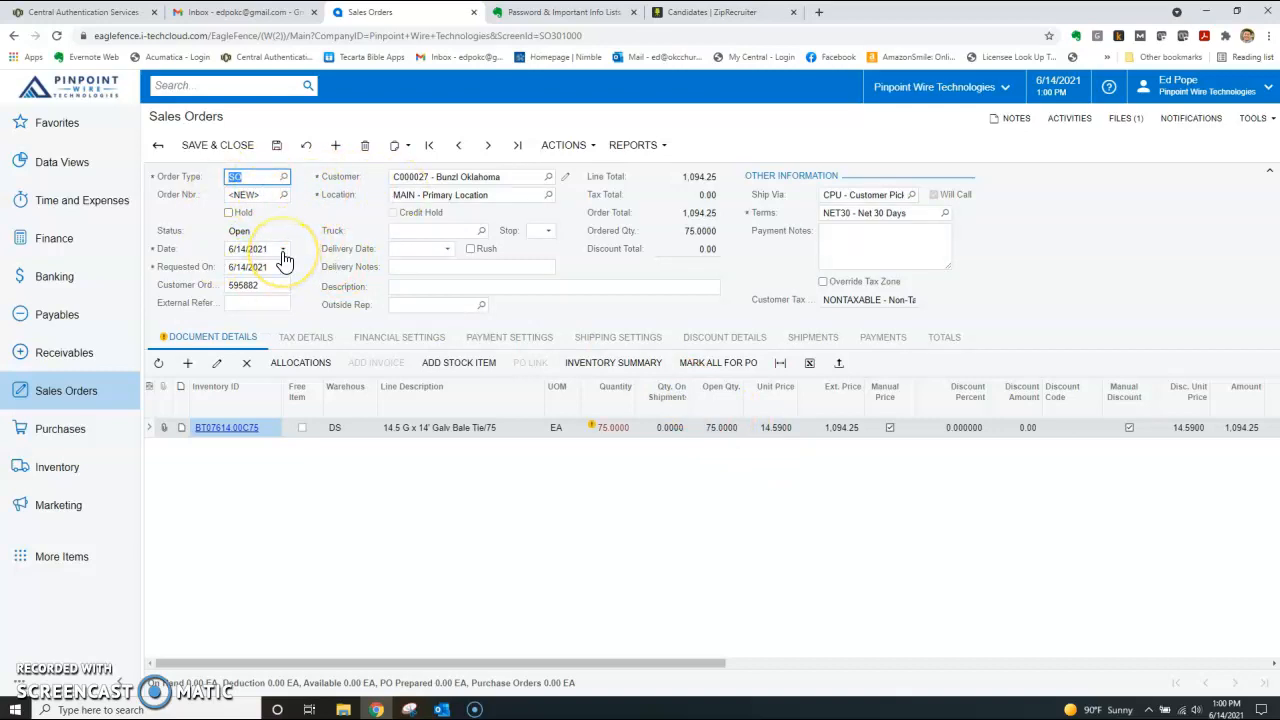
# Step: Replace the new order's customer order number with the PO number copied from the purchase order attachment in Outlook
pyautogui.click(269, 285)
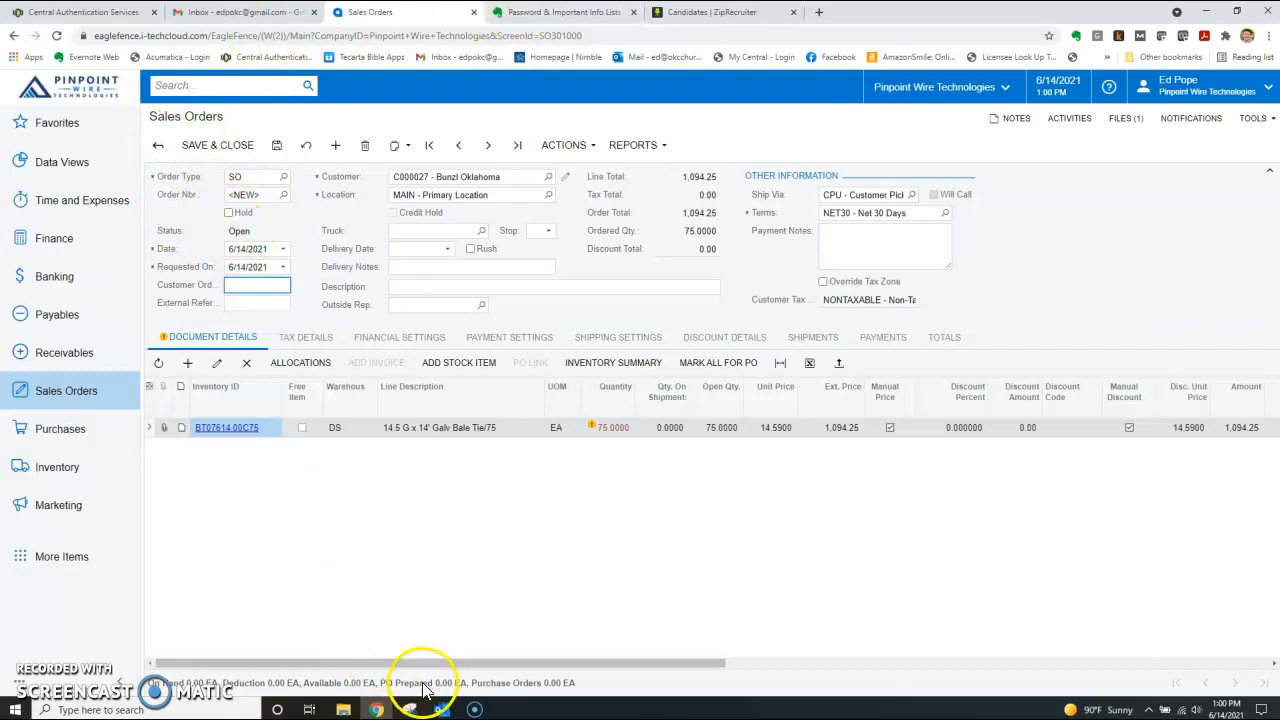
pyautogui.click(441, 709)
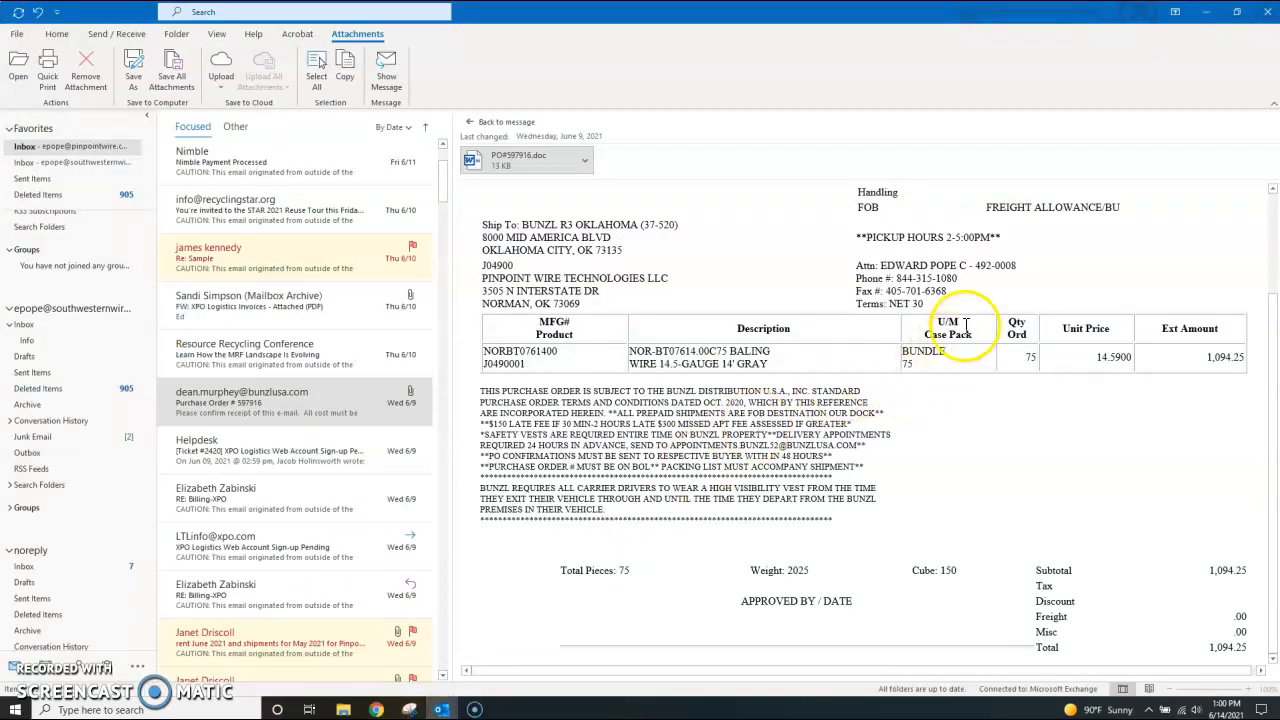
pyautogui.scroll(3, 968, 320)
pyautogui.scroll(1, 969, 320)
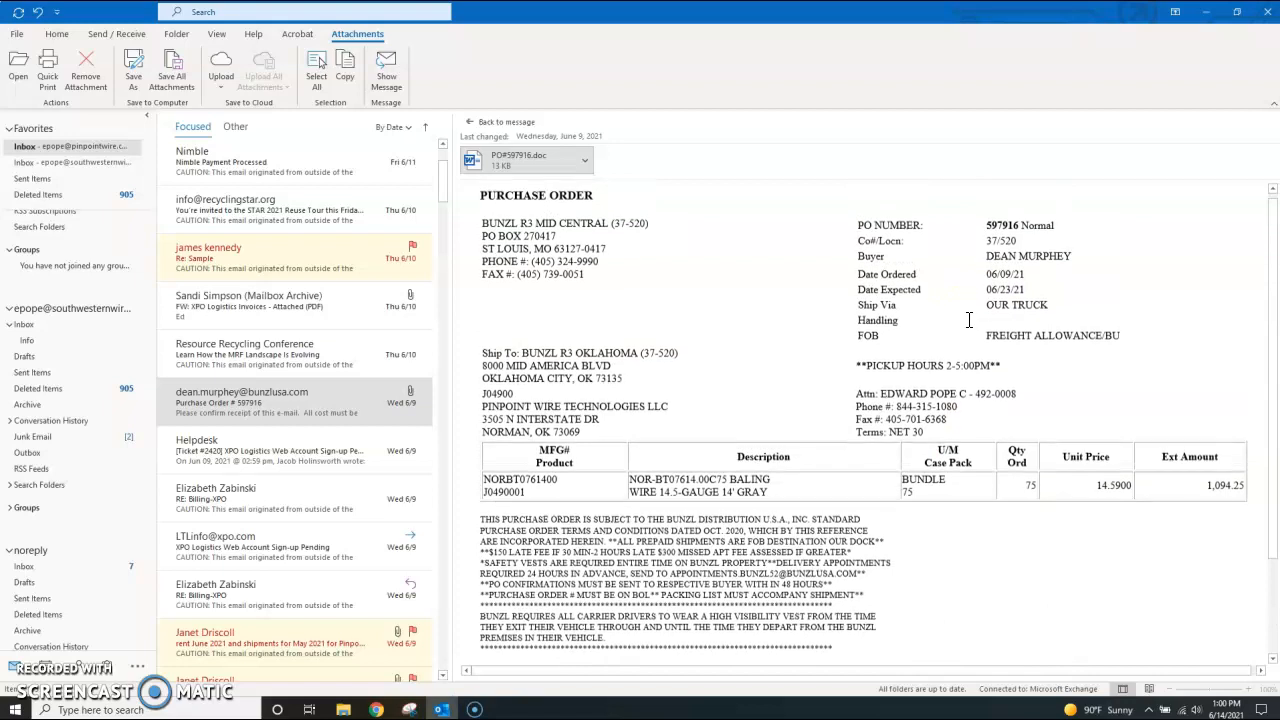
pyautogui.moveTo(987, 225); pyautogui.dragTo(1022, 221)
pyautogui.rightClick(1015, 226)
pyautogui.click(1040, 236)
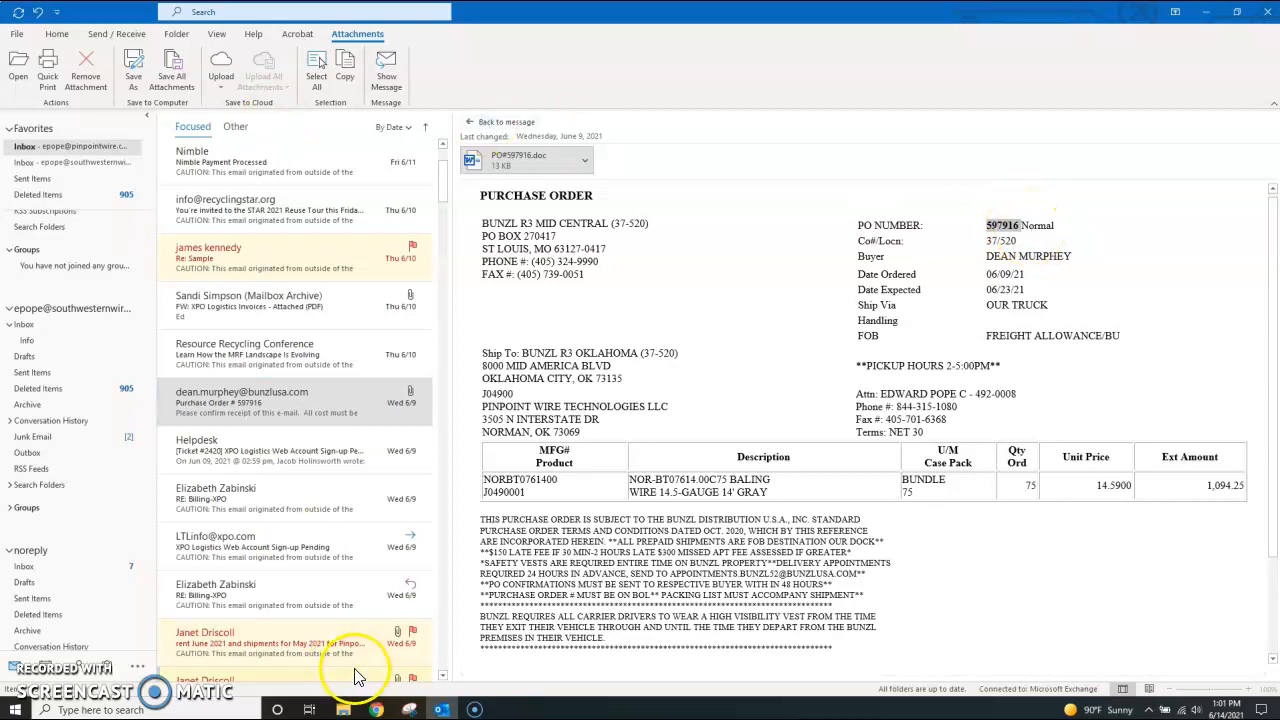
pyautogui.click(376, 710)
pyautogui.rightClick(265, 288)
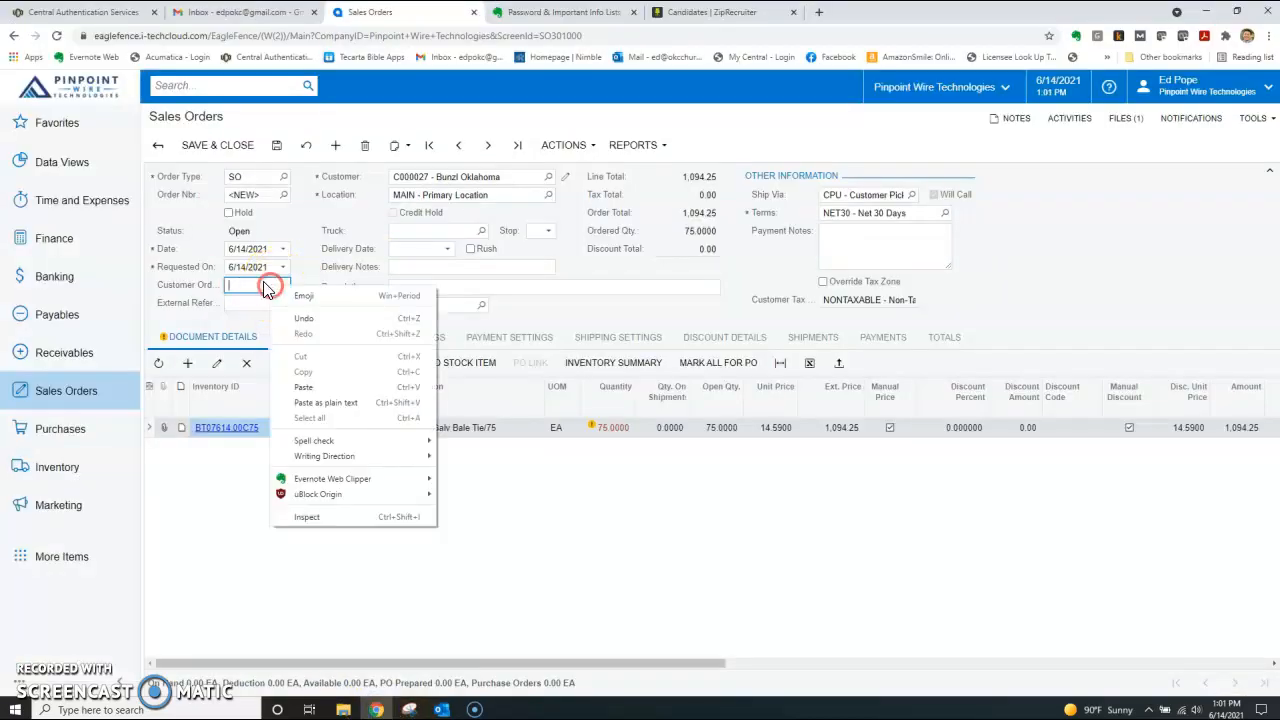
pyautogui.click(300, 388)
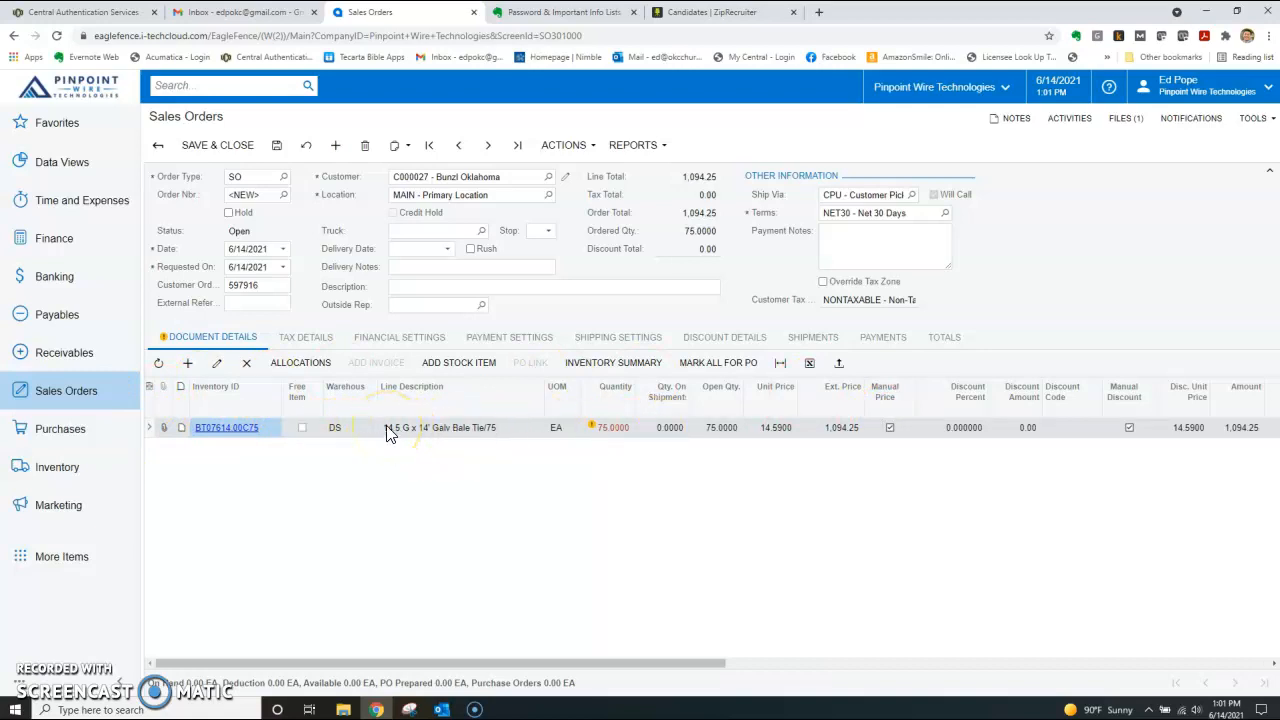
# Step: Set the scheduled shipment date to 6/18/2021 and accept updating the order lines
pyautogui.click(612, 345)
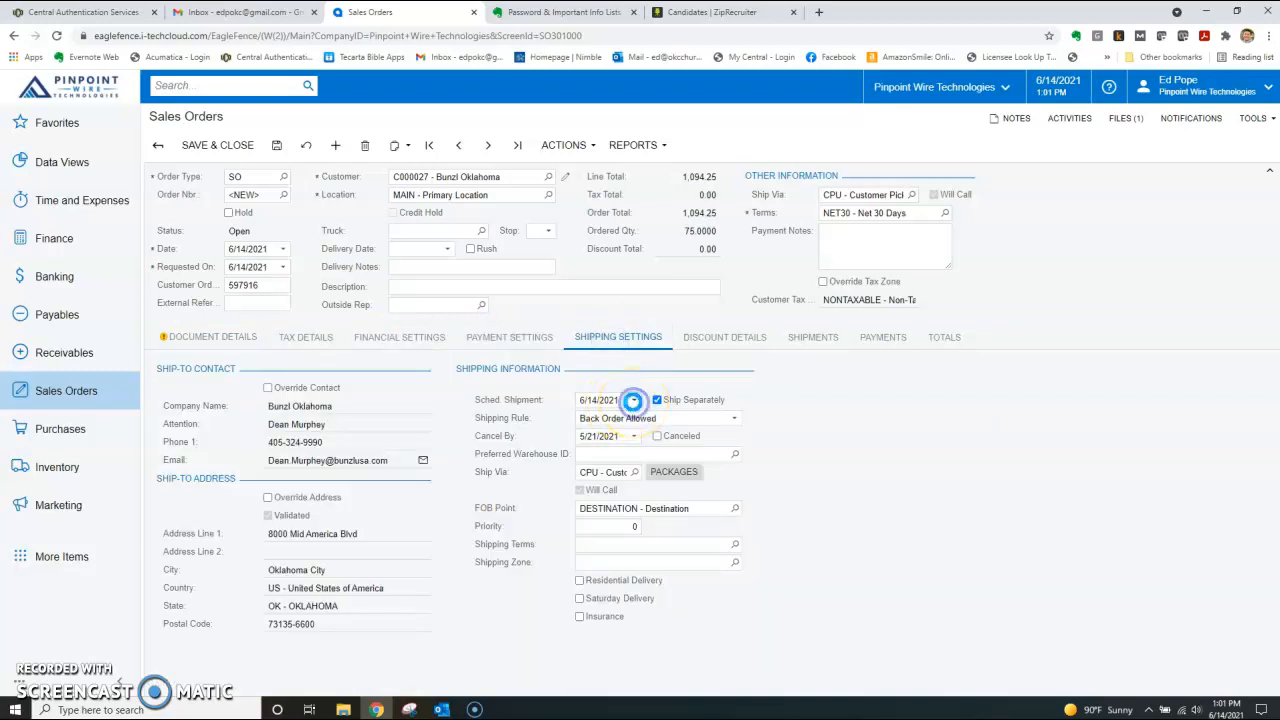
pyautogui.click(633, 400)
pyautogui.click(741, 505)
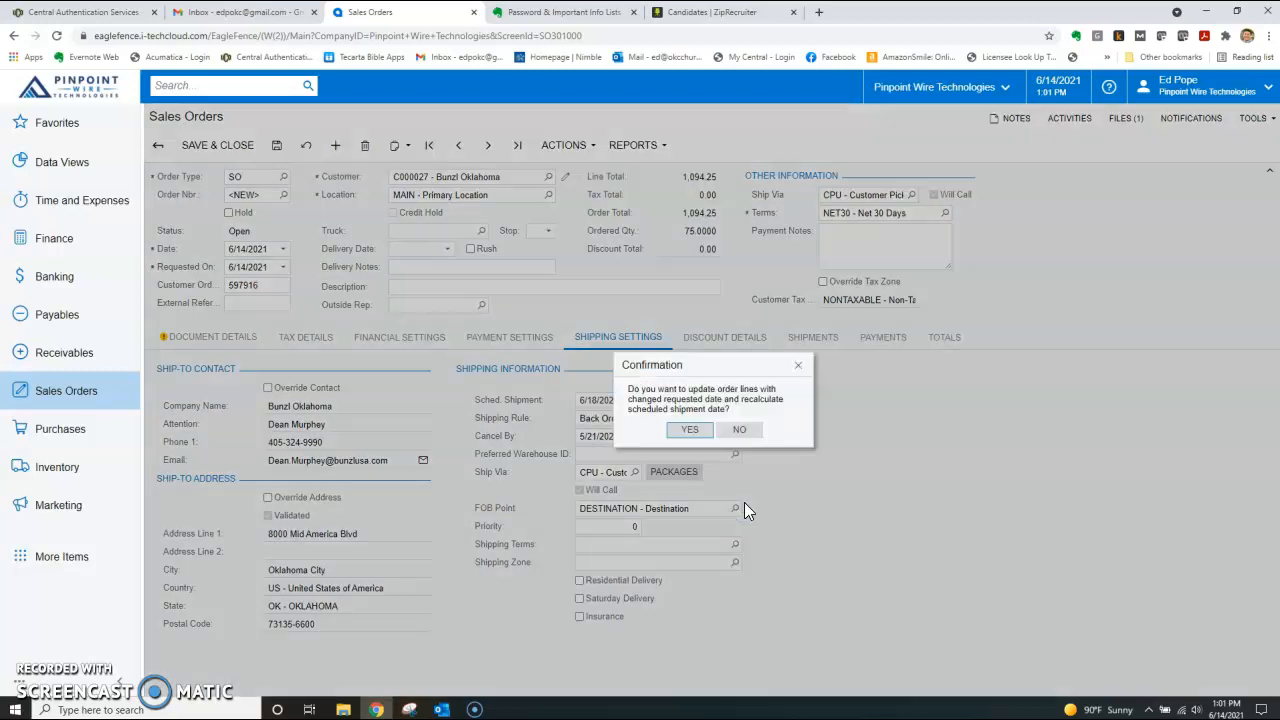
pyautogui.click(689, 430)
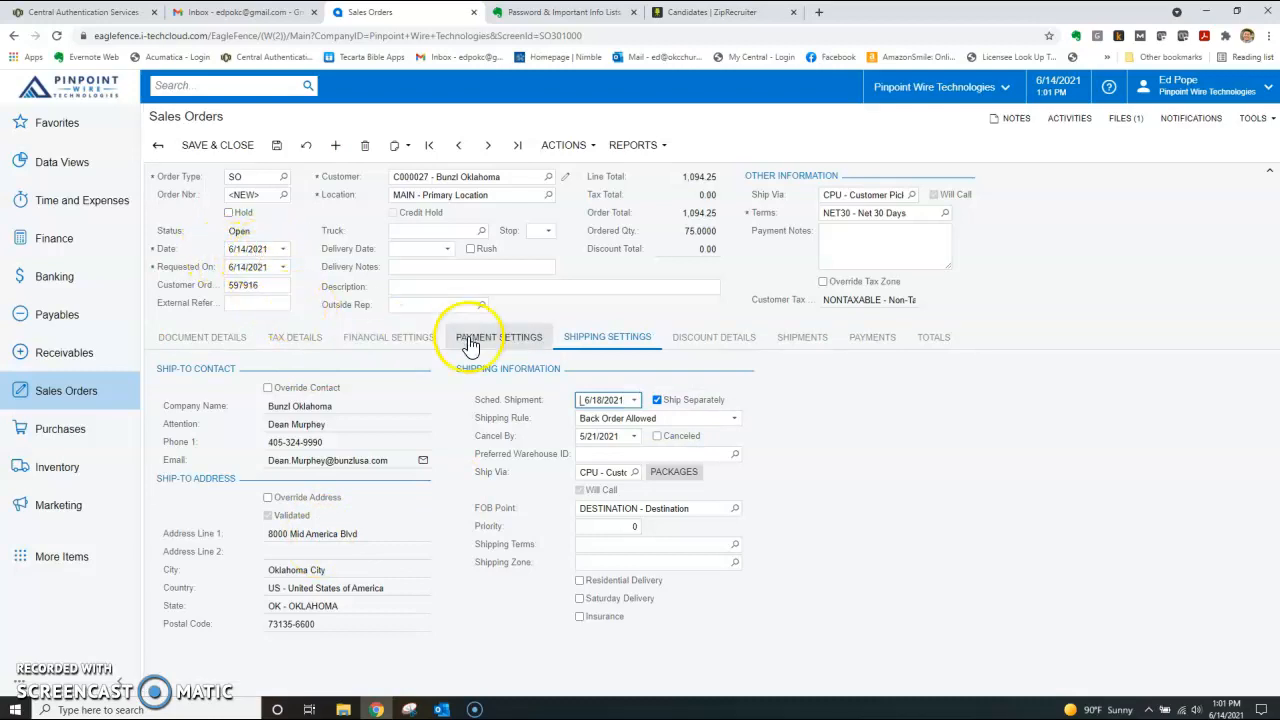
# Step: Check the order's line item in the document details and generate the printable Sales Order report
pyautogui.click(201, 338)
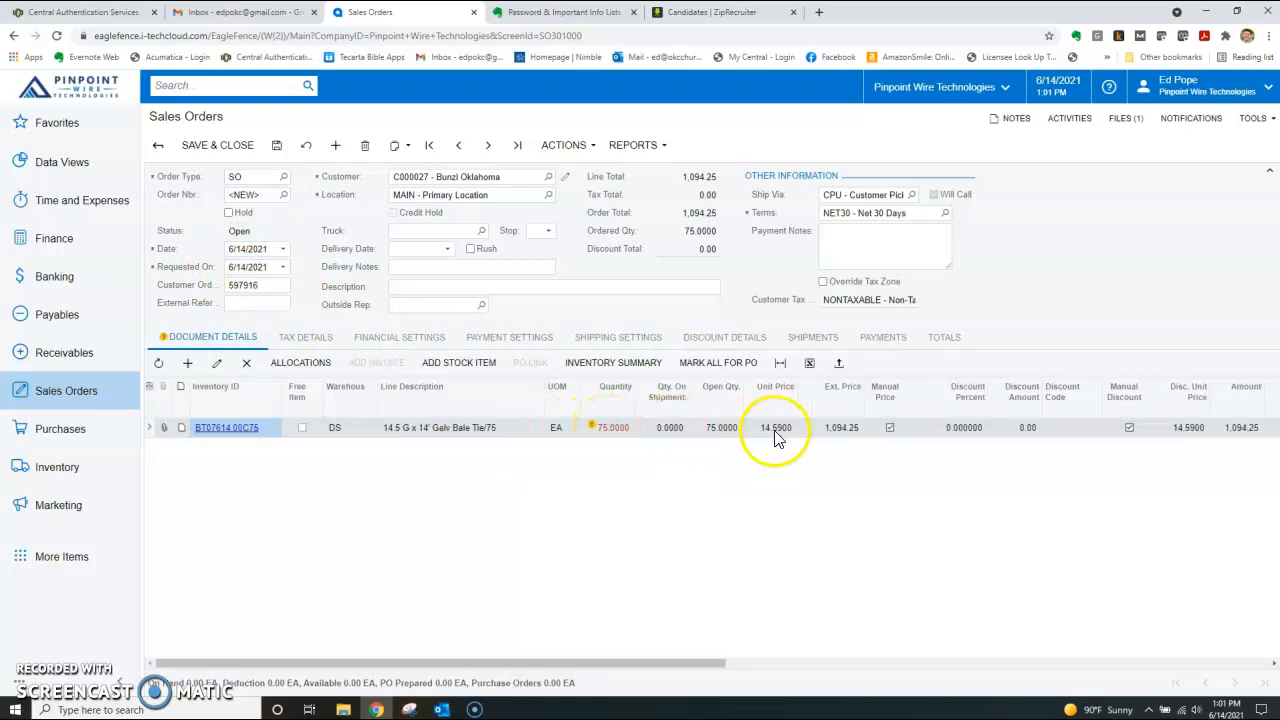
pyautogui.click(635, 148)
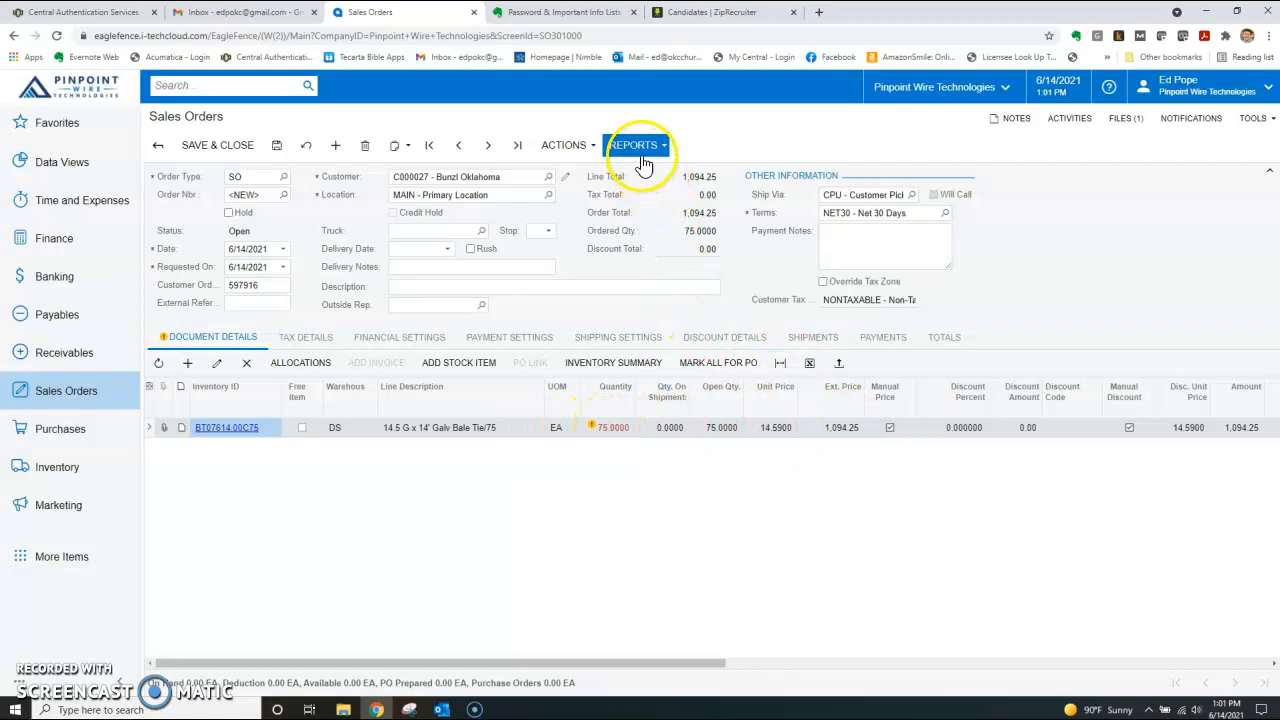
pyautogui.click(648, 170)
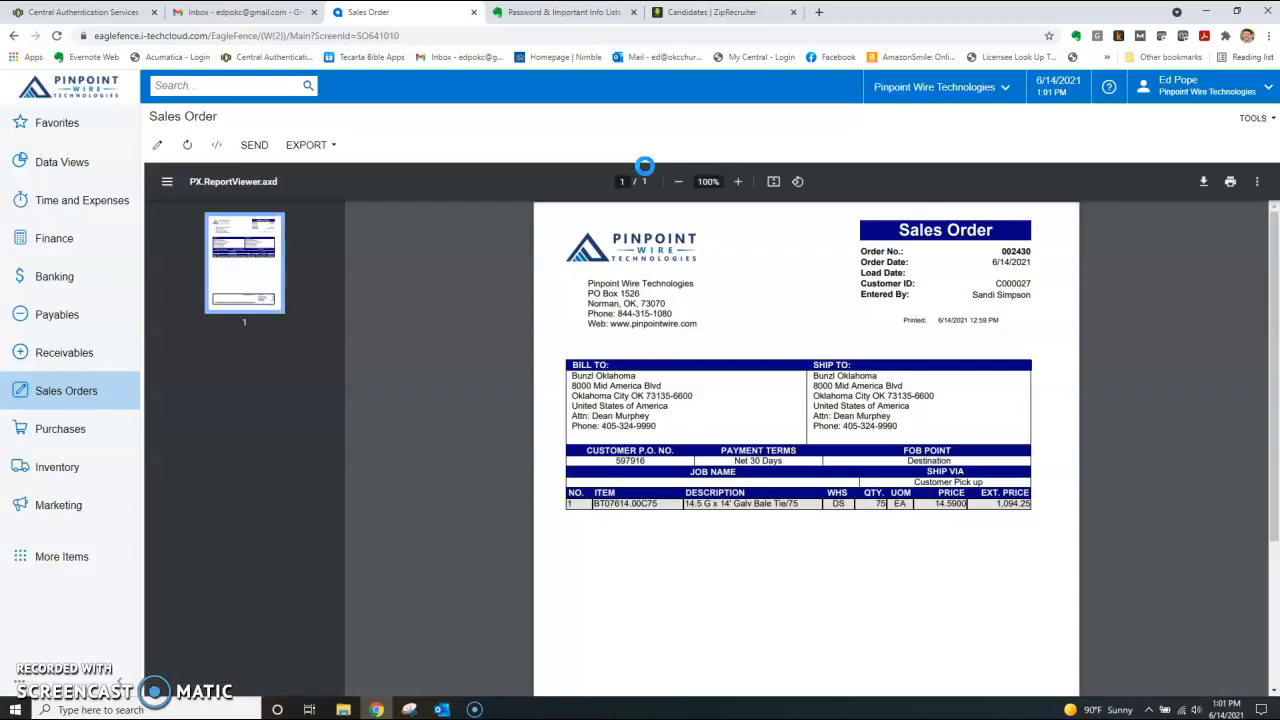
# Step: Download the report as a PDF, choosing the PW > Accounts Receivable > Sales Orders > 2021 folder as the destination
pyautogui.click(1205, 186)
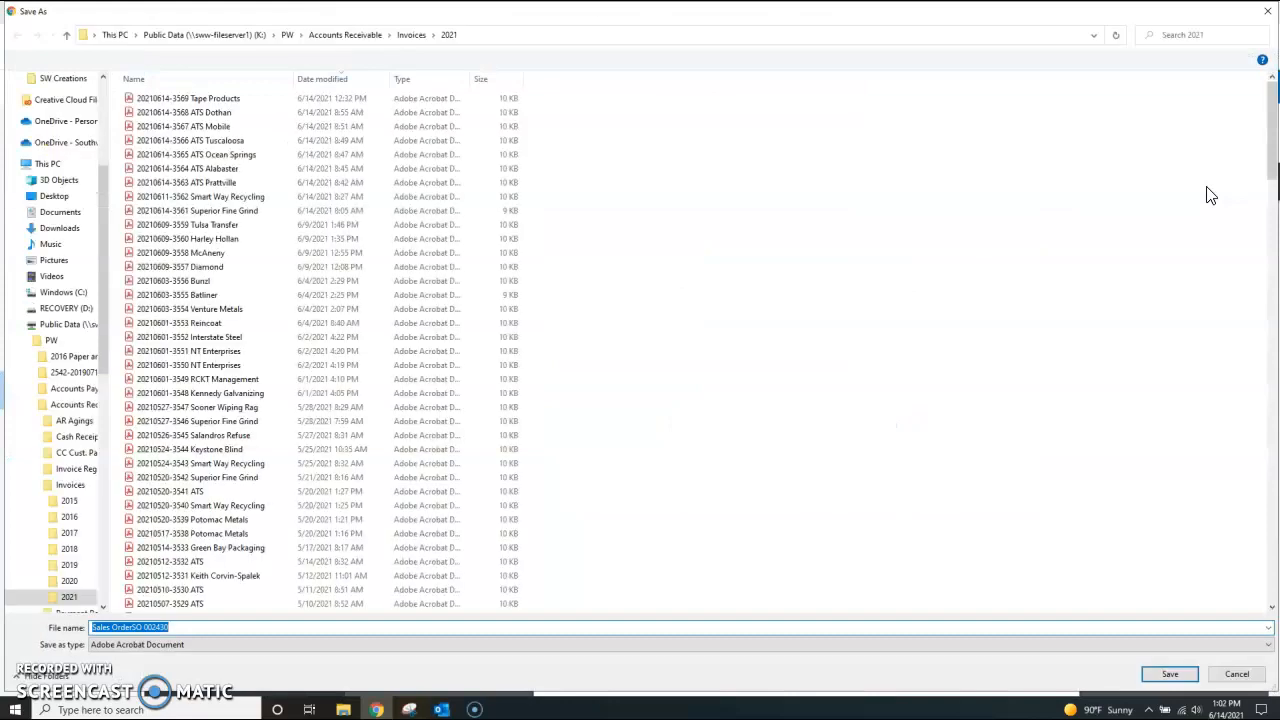
pyautogui.click(213, 625)
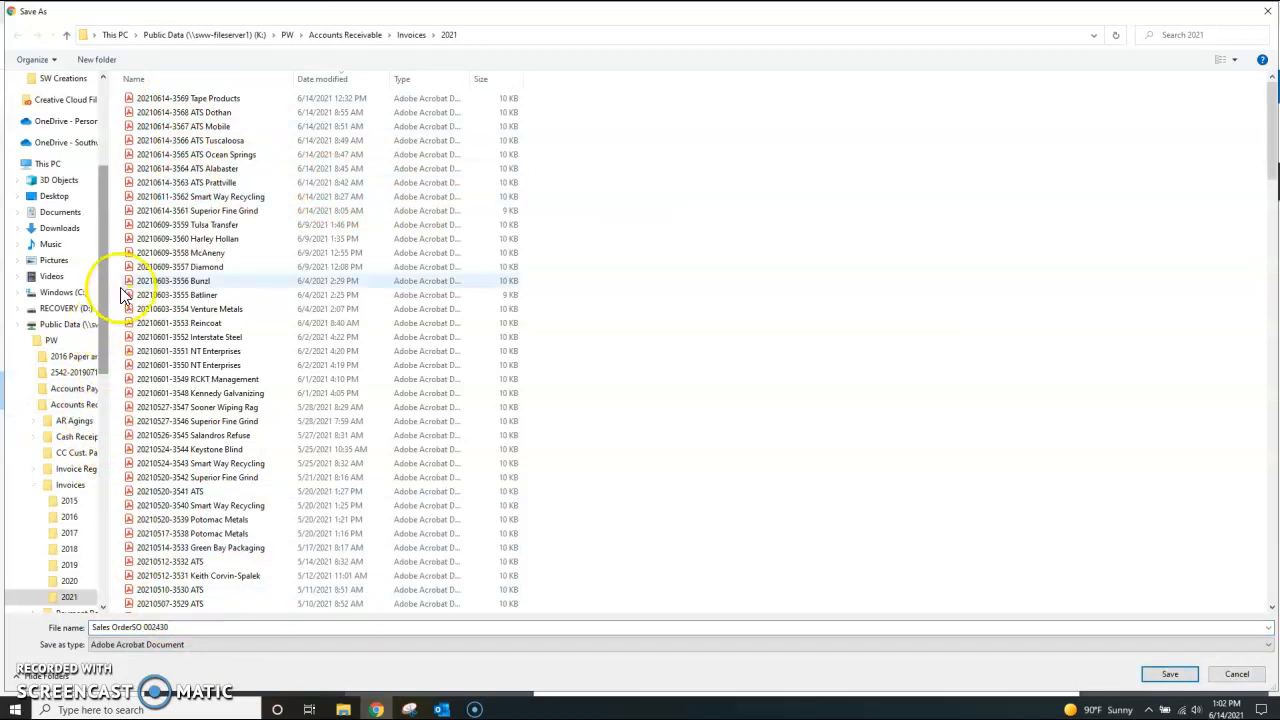
pyautogui.click(287, 36)
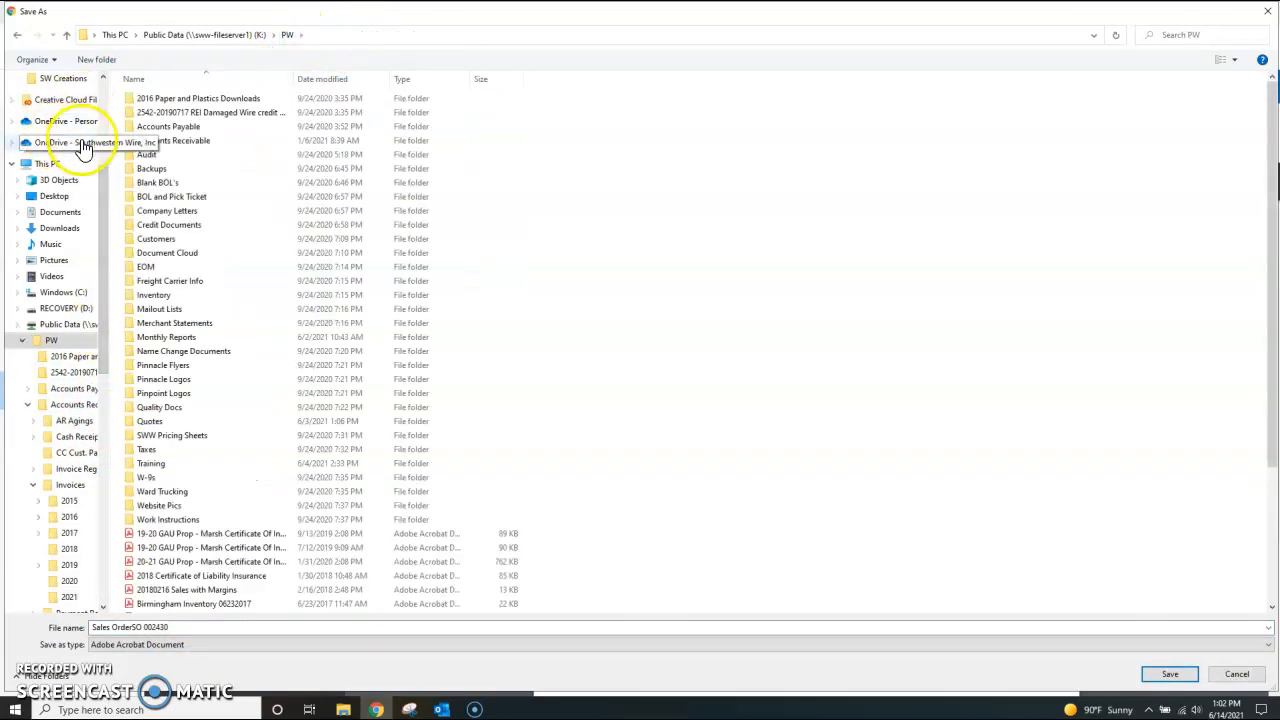
pyautogui.doubleClick(192, 142)
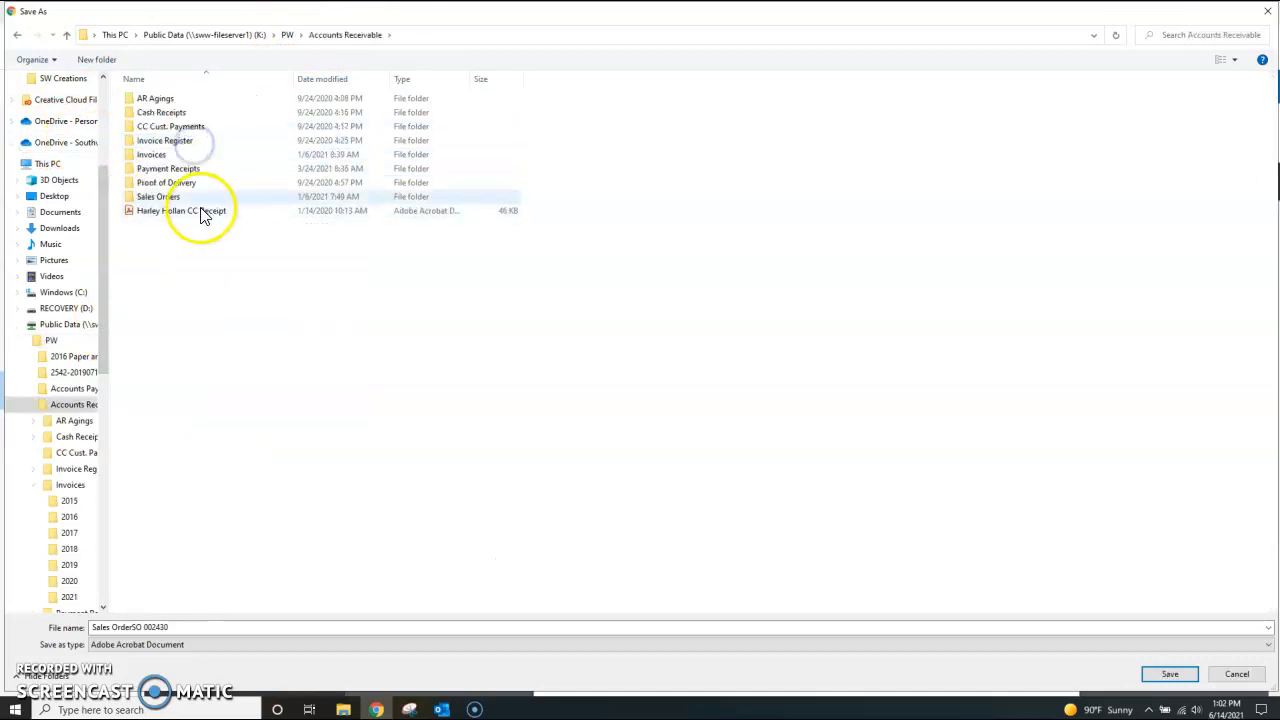
pyautogui.doubleClick(186, 200)
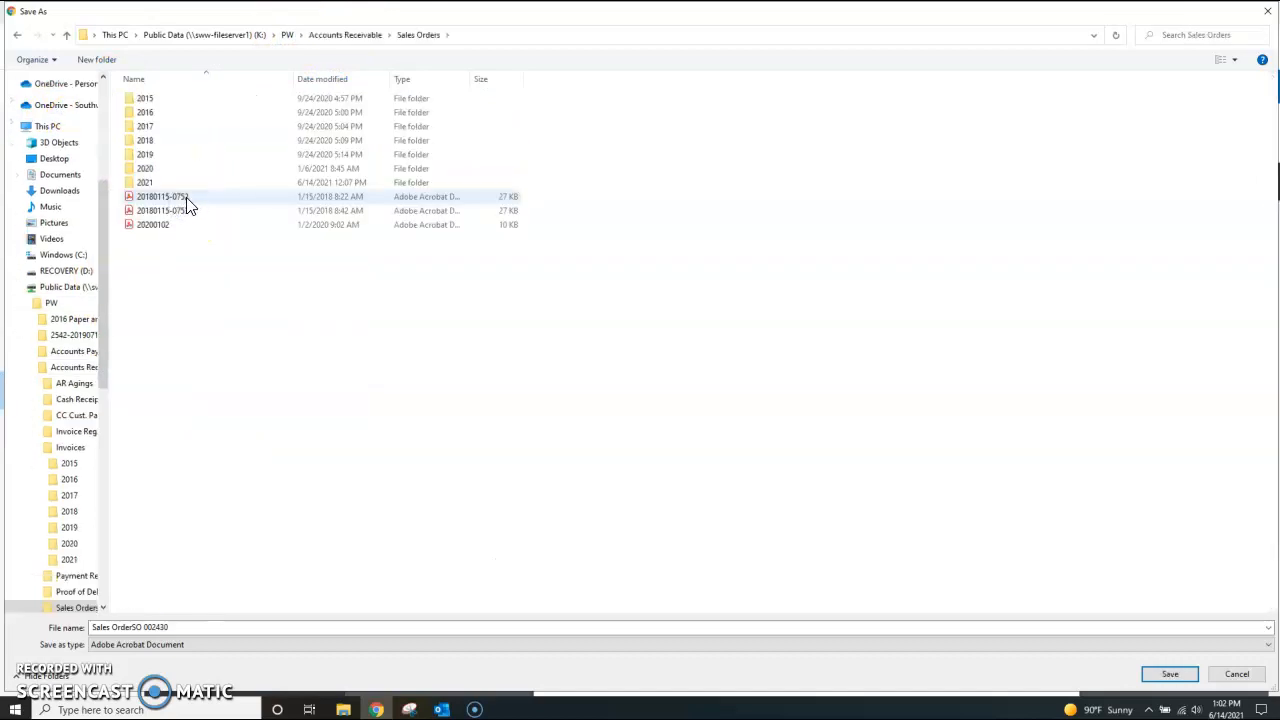
pyautogui.doubleClick(188, 187)
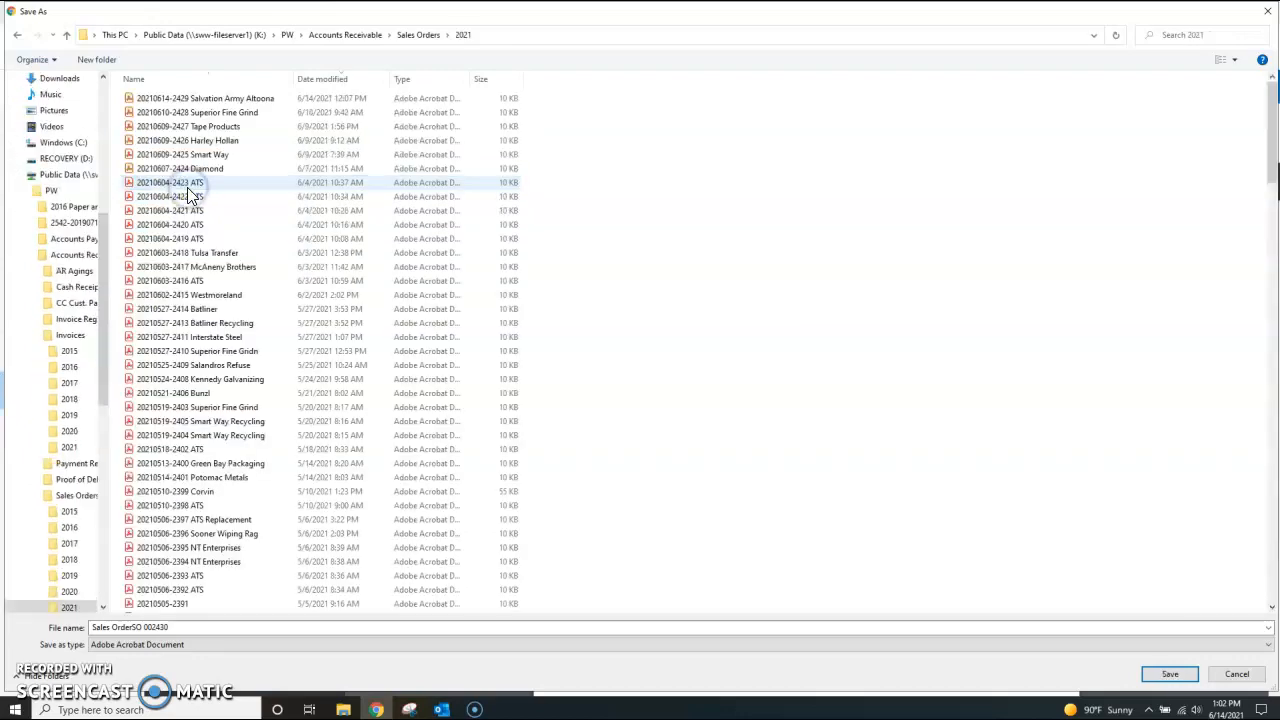
pyautogui.click(228, 101)
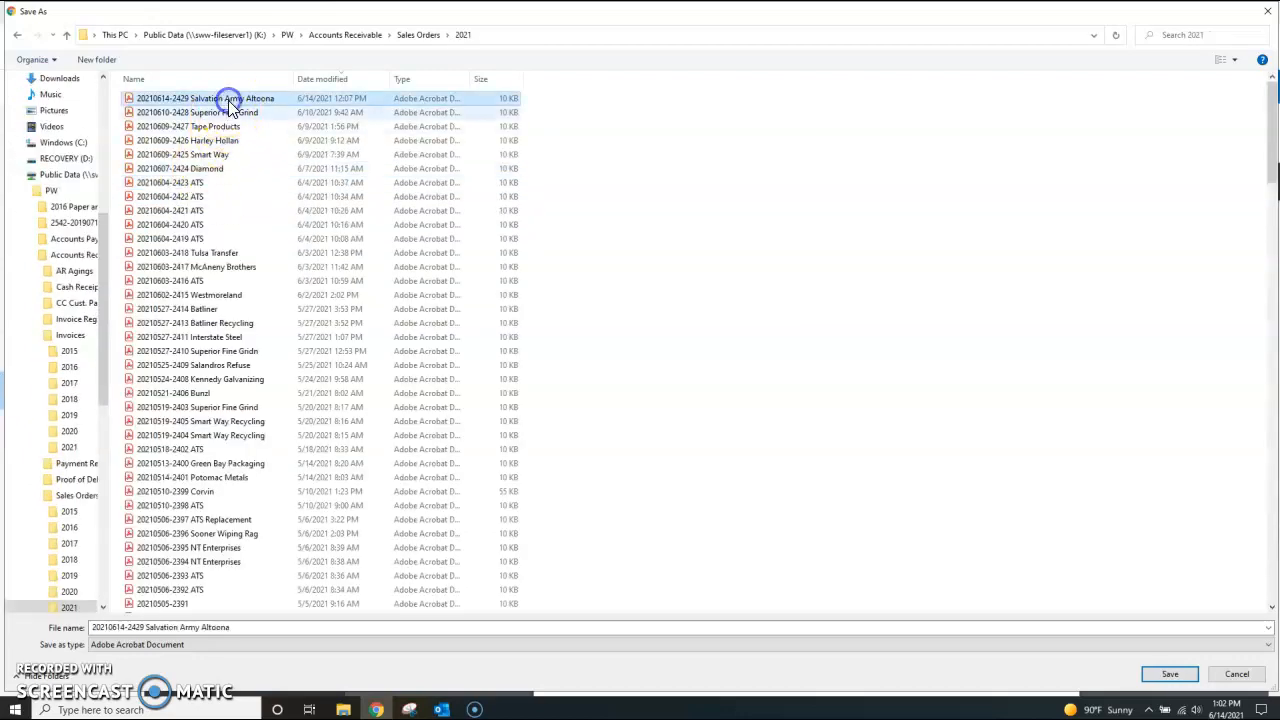
pyautogui.click(140, 627)
pyautogui.moveTo(140, 627); pyautogui.dragTo(284, 639)
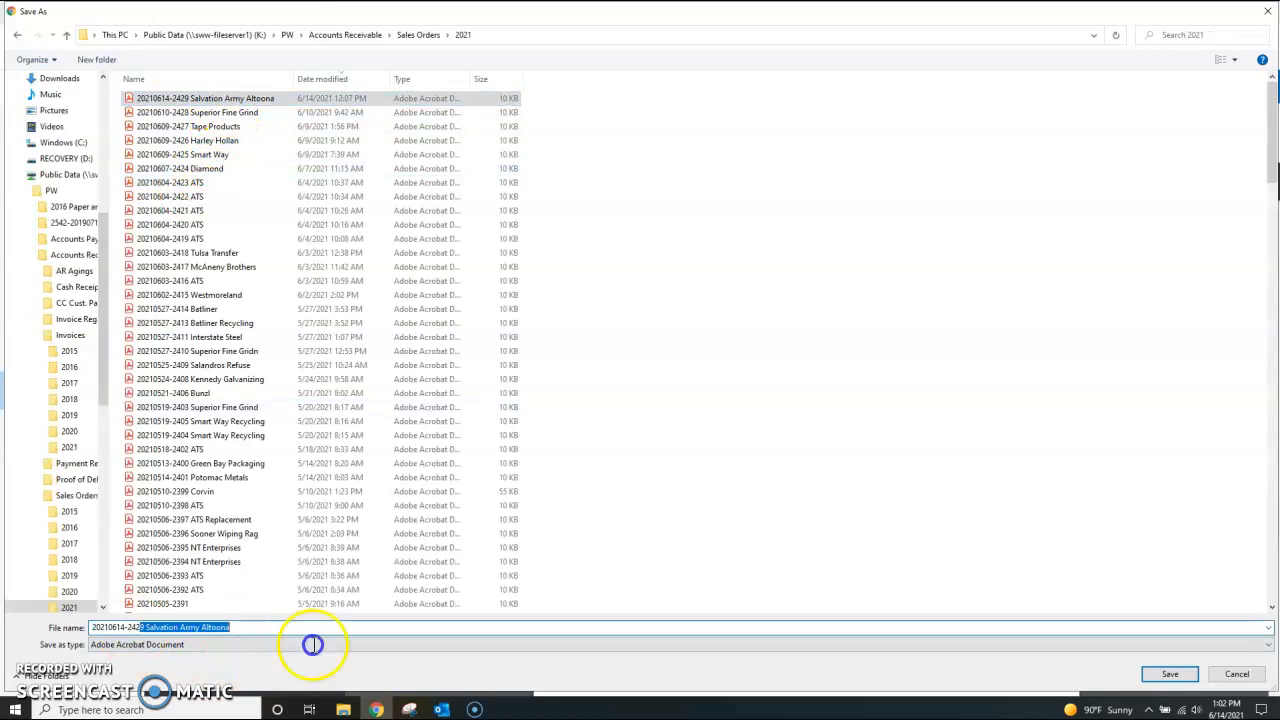
pyautogui.press('BackSpace')
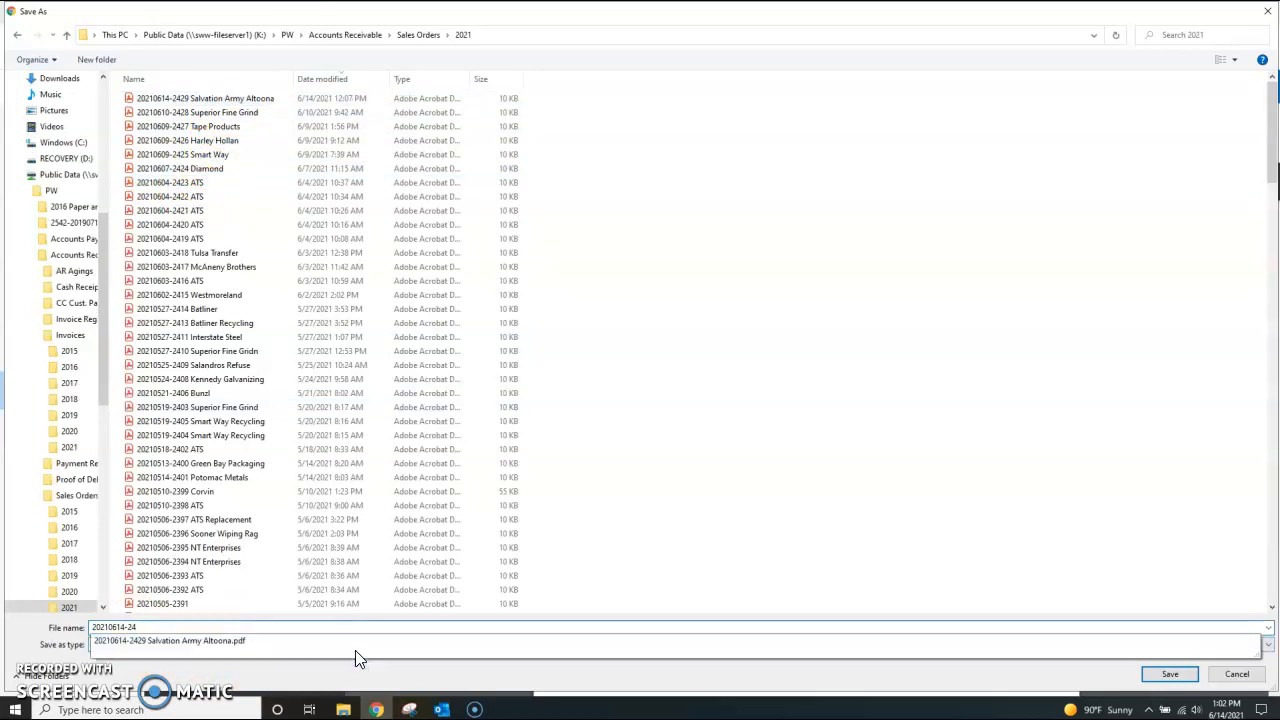
pyautogui.write('30')
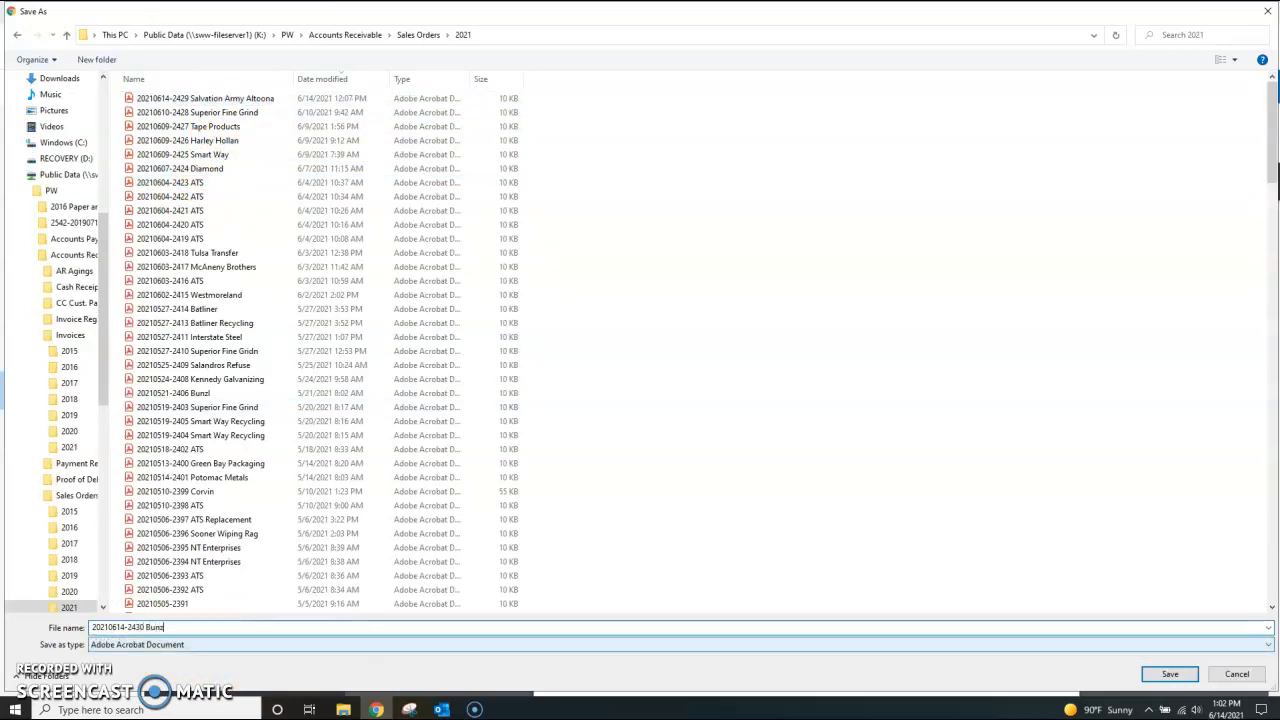
pyautogui.write(' Bunzl')
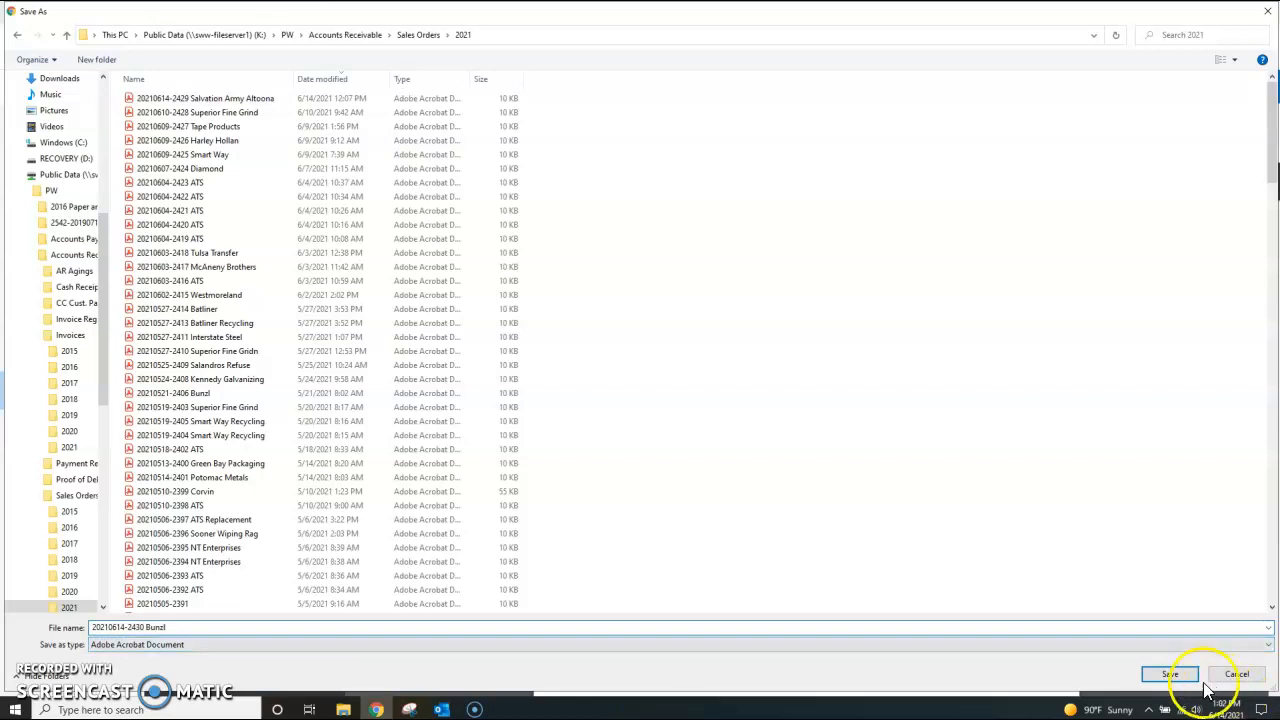
pyautogui.click(1172, 676)
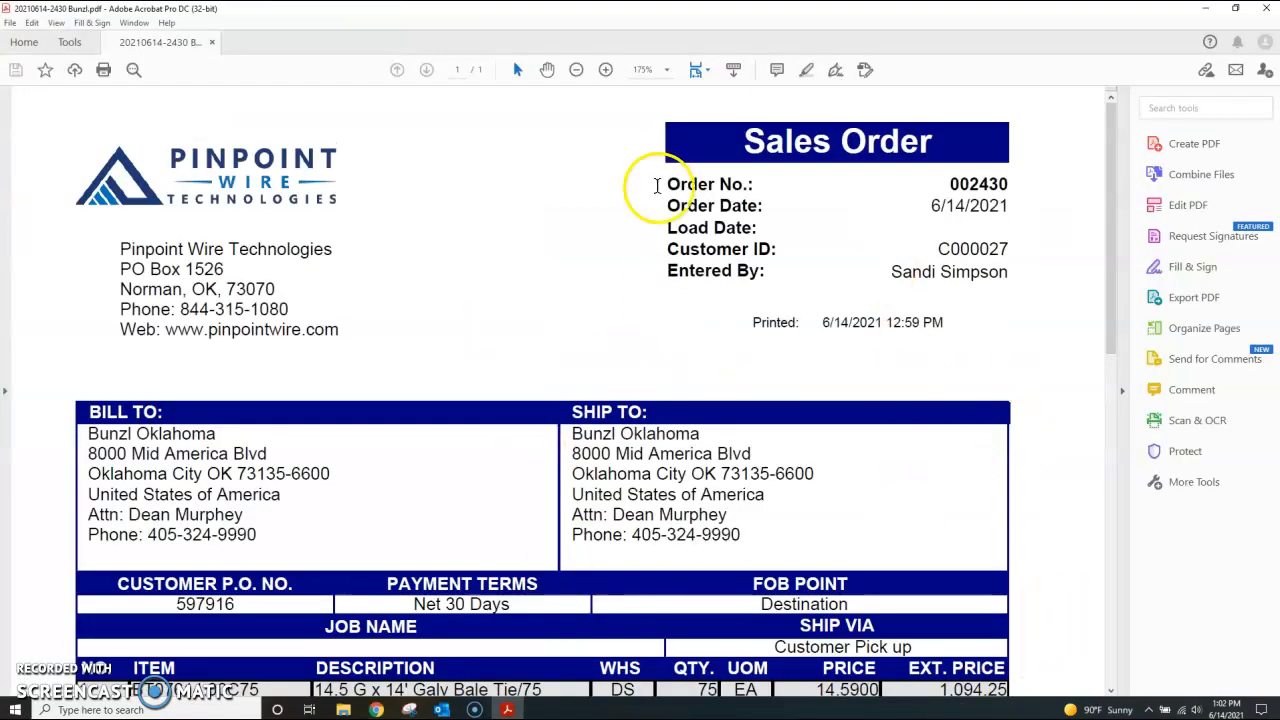
pyautogui.click(1265, 17)
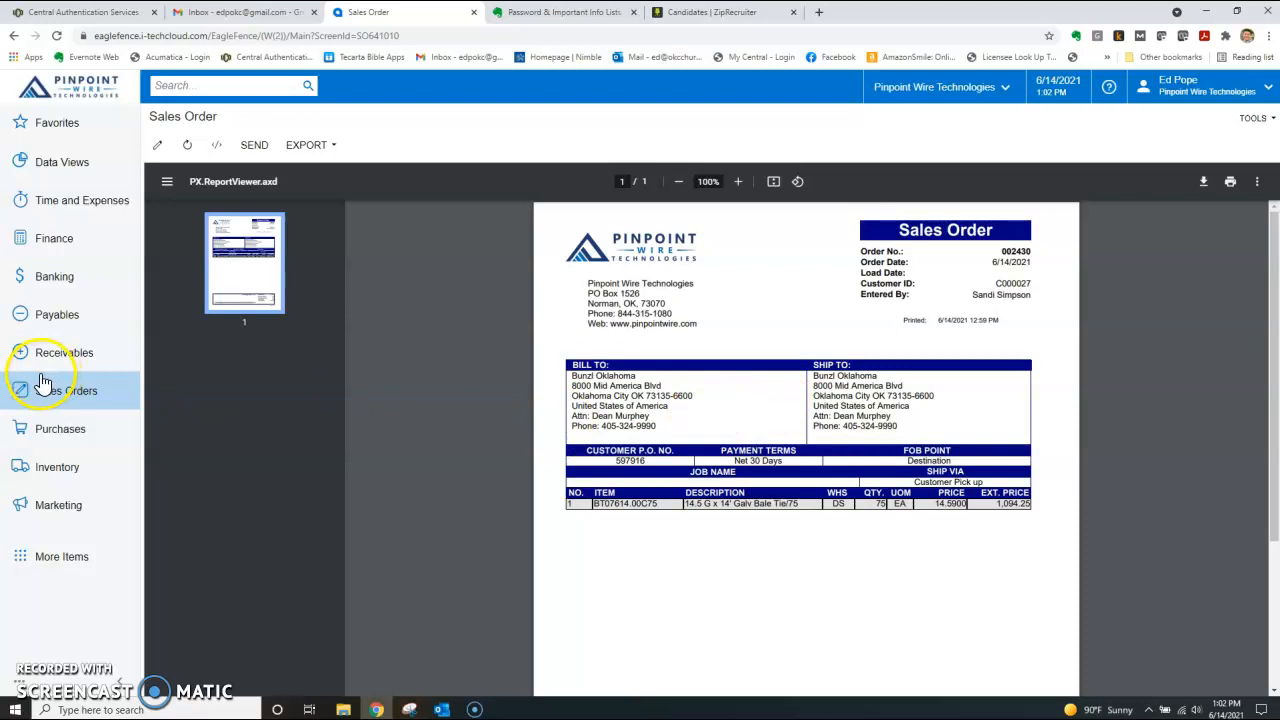
# Step: Create a new purchase order with Southwestern Wire Inc. (V000063) as the vendor
pyautogui.click(55, 447)
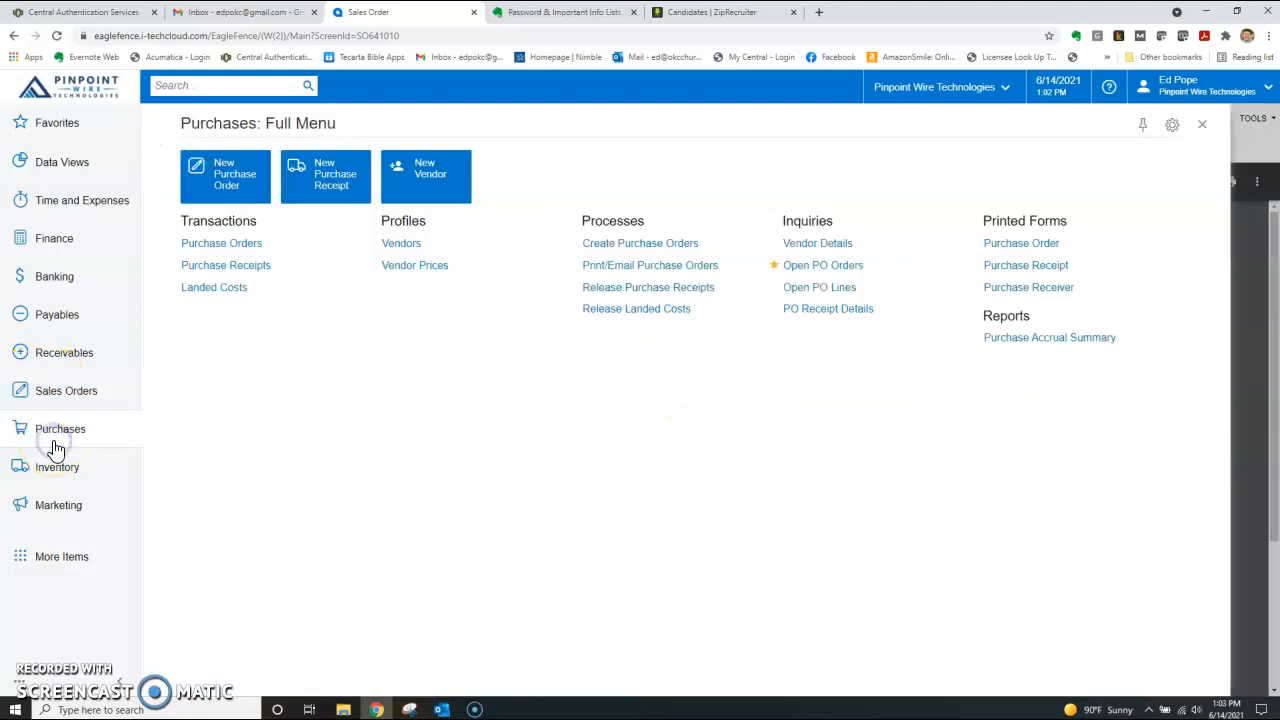
pyautogui.click(256, 249)
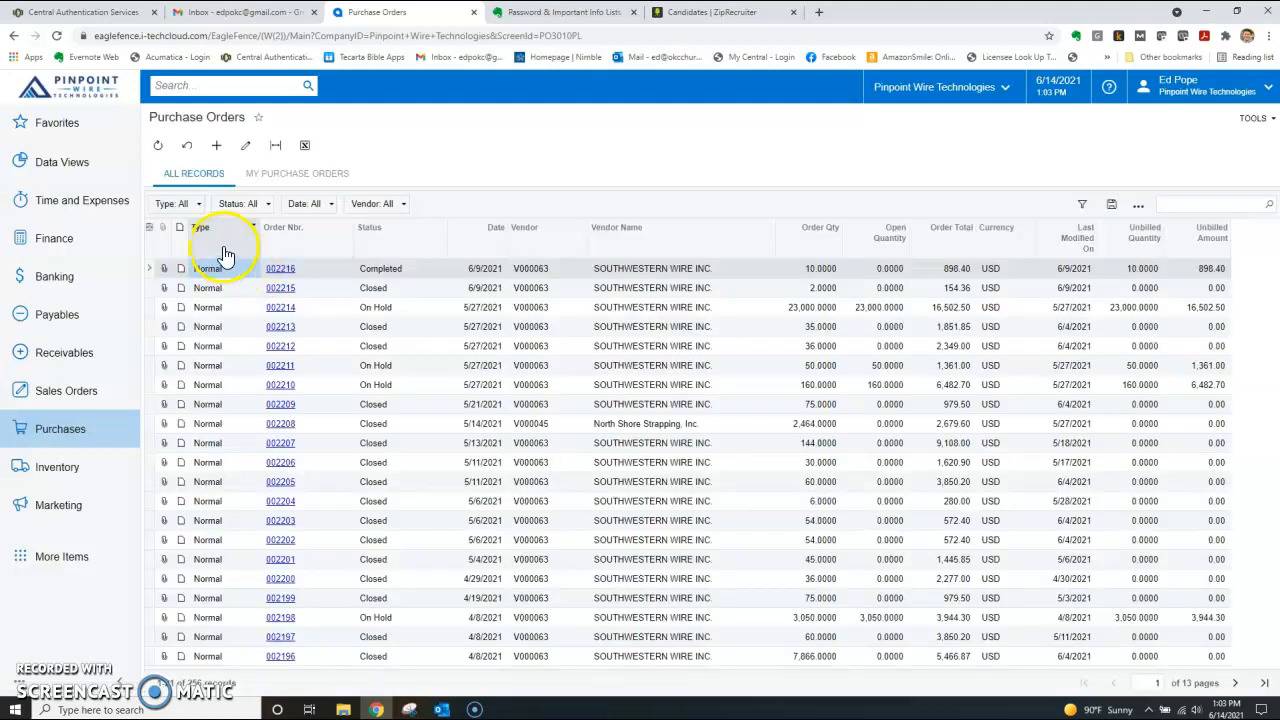
pyautogui.click(217, 152)
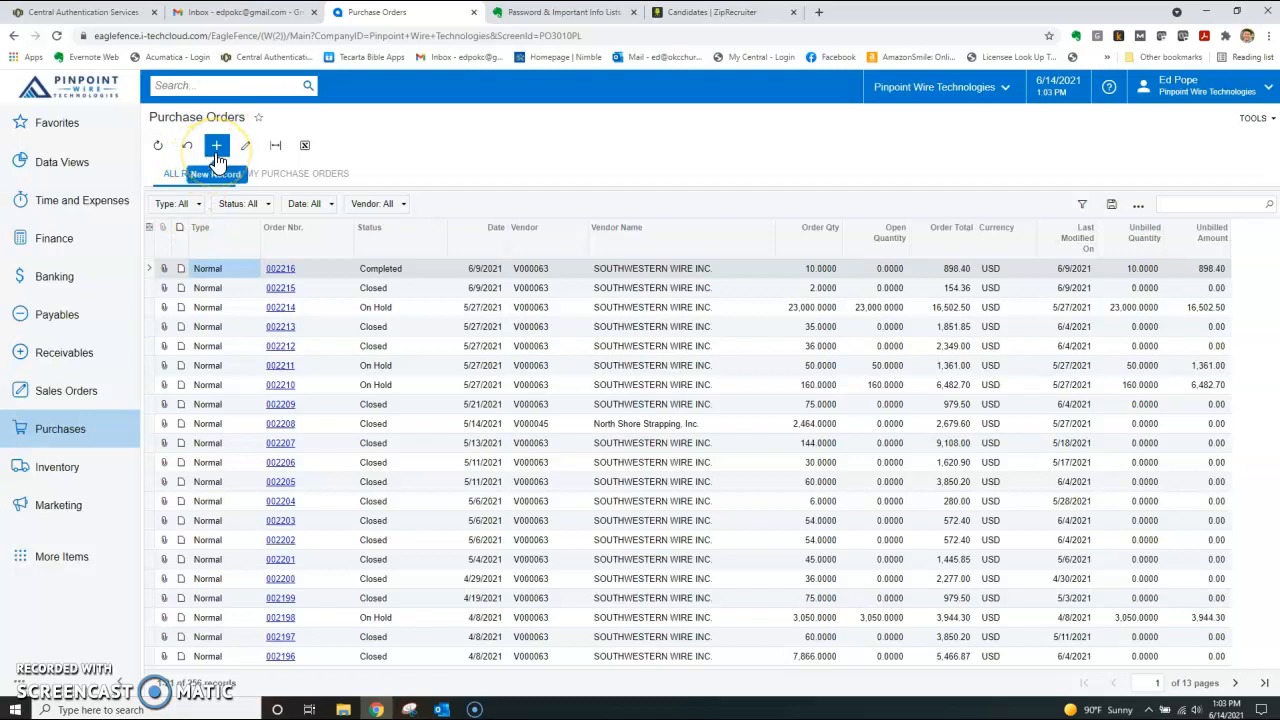
pyautogui.click(553, 517)
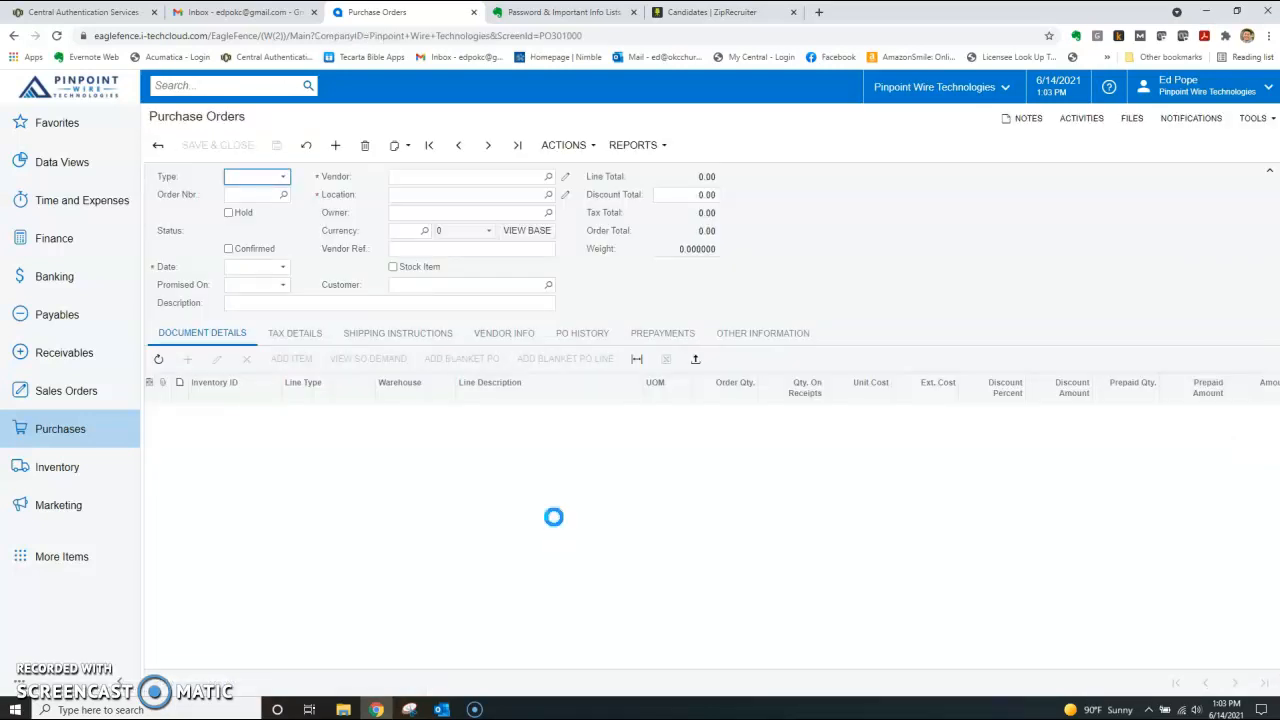
pyautogui.click(411, 176)
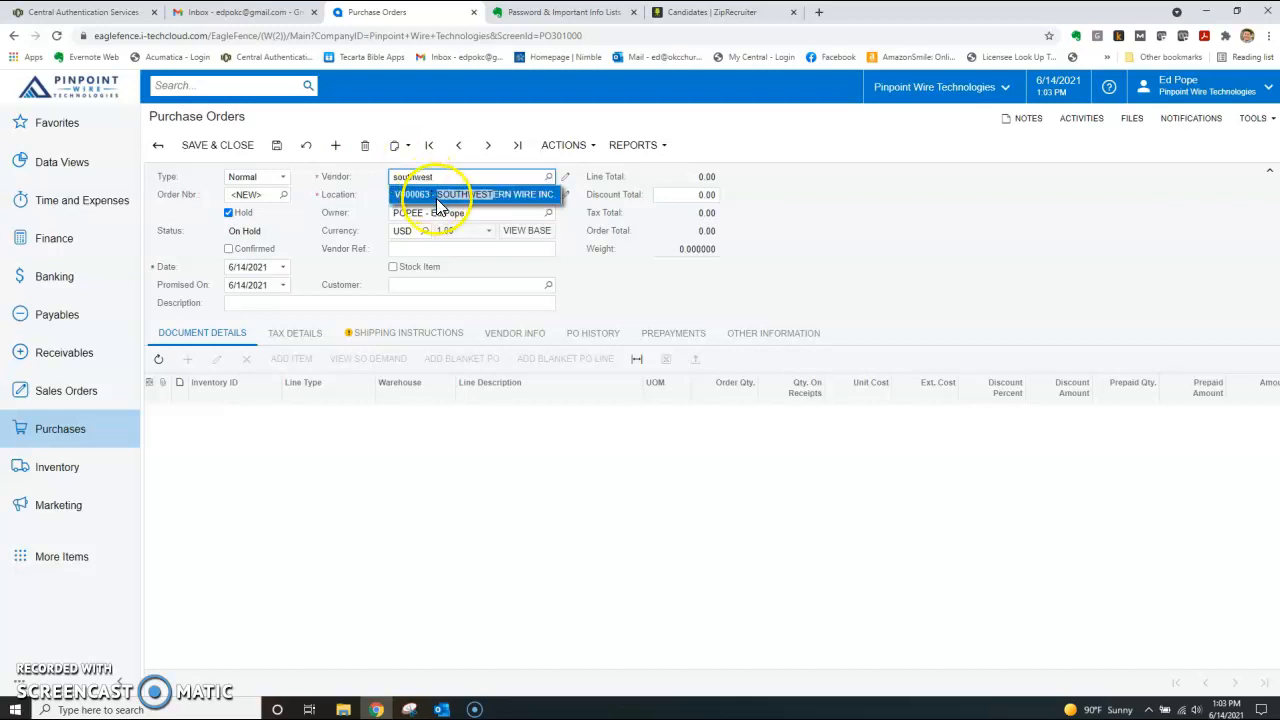
pyautogui.click(437, 195)
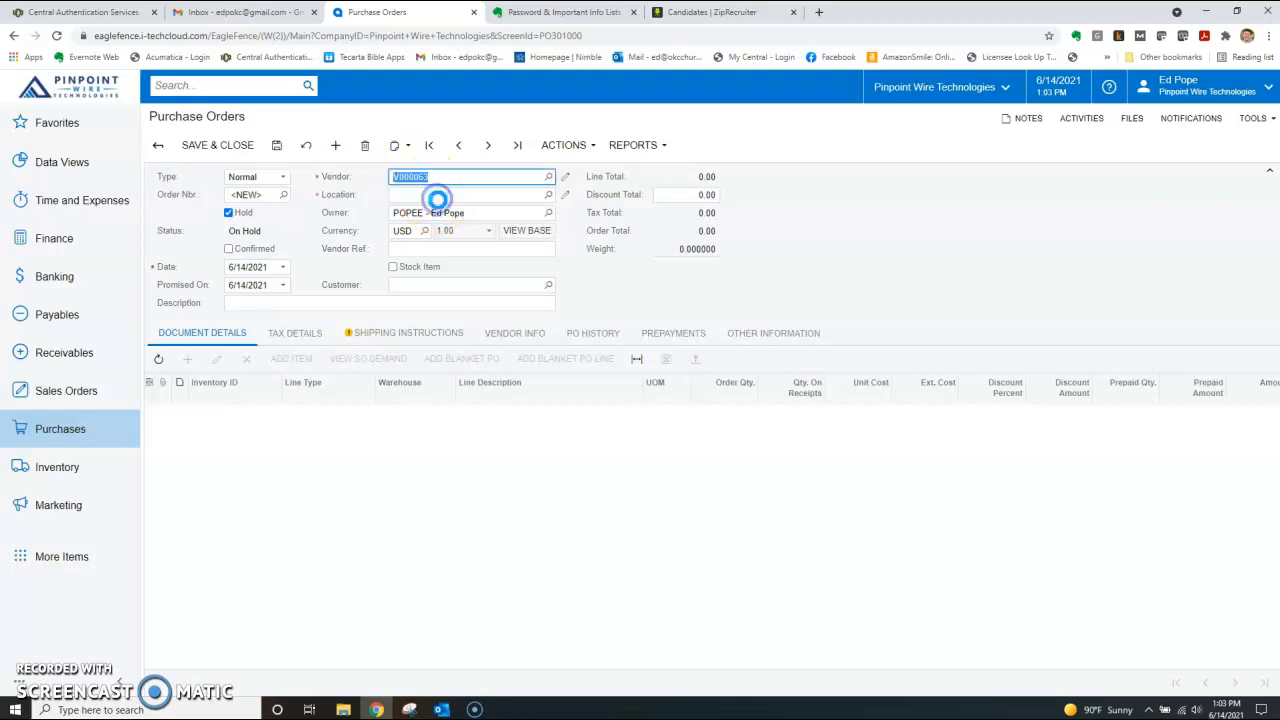
pyautogui.click(630, 298)
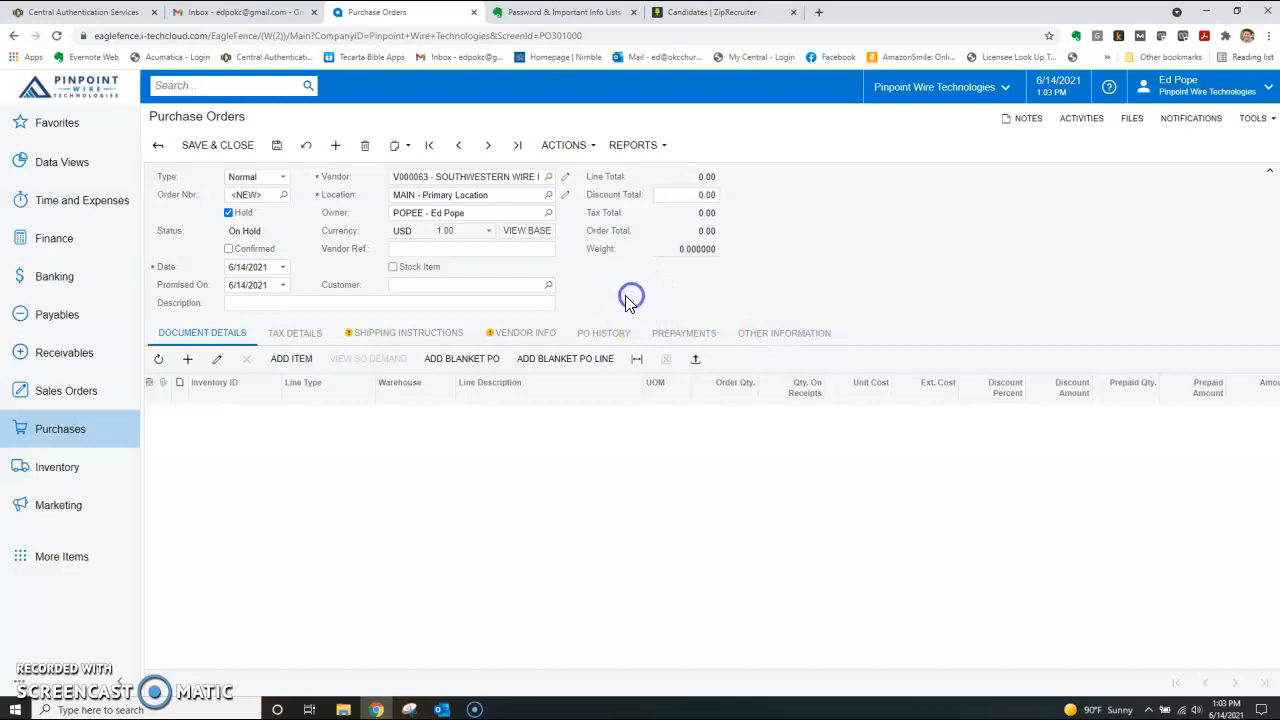
# Step: Set the purchase order's customer to Bunzl Oklahoma, searching the customer list for "bunzl"
pyautogui.click(547, 284)
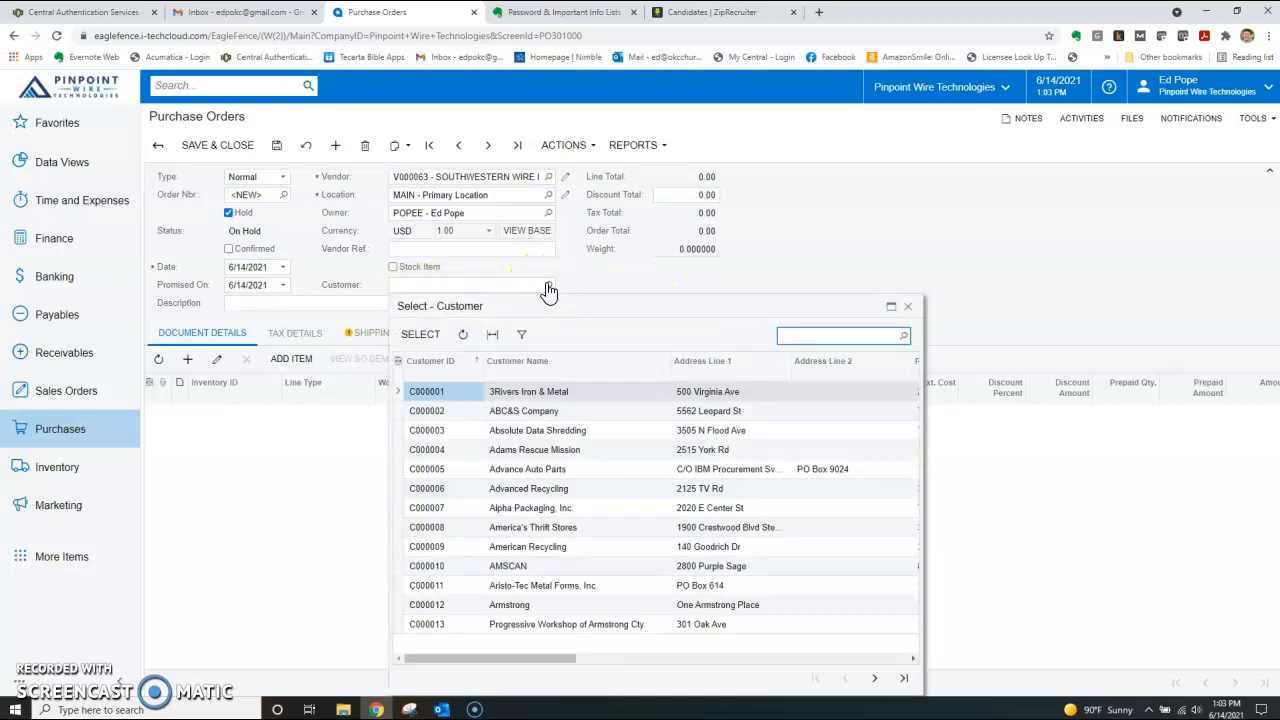
pyautogui.click(805, 333)
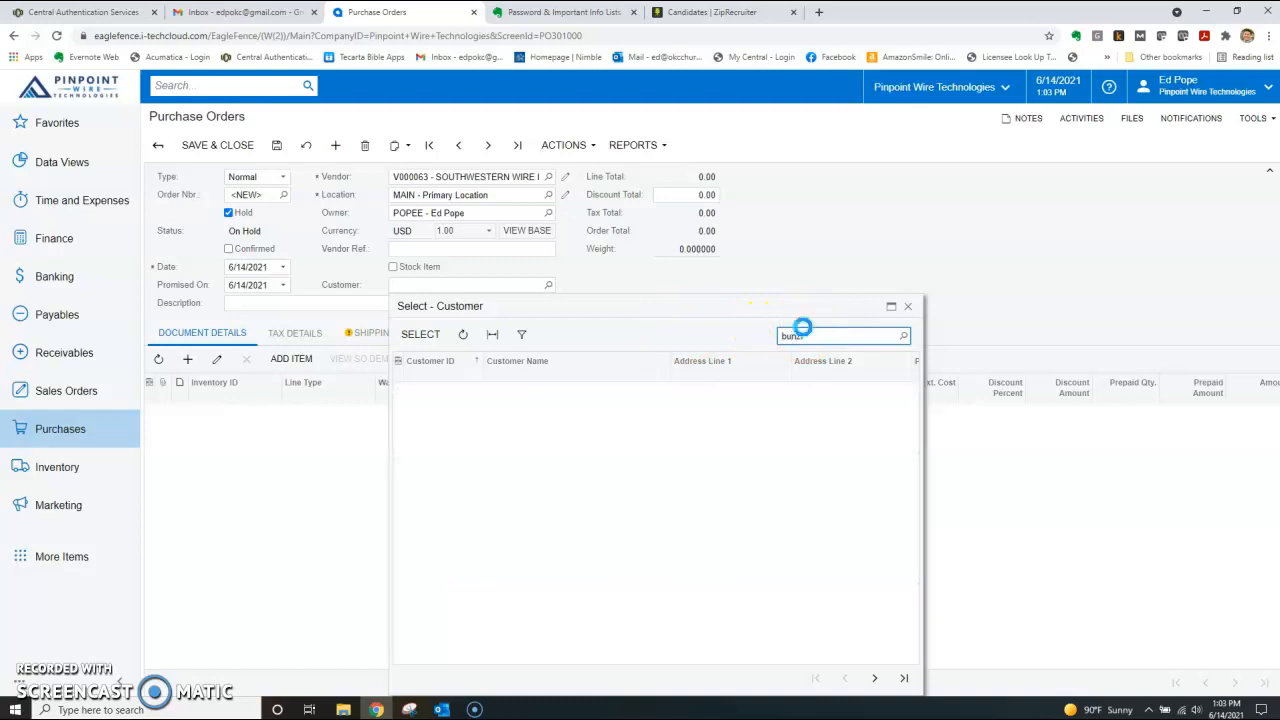
pyautogui.click(485, 421)
pyautogui.doubleClick(485, 421)
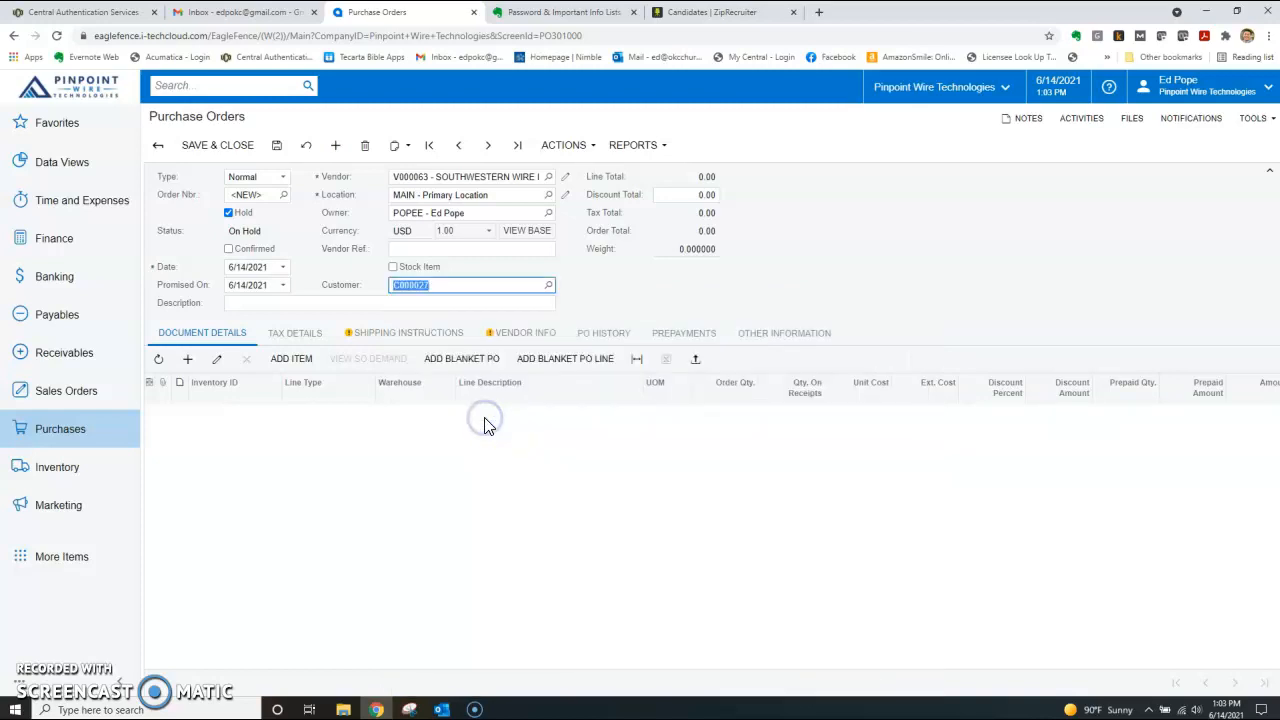
pyautogui.click(310, 305)
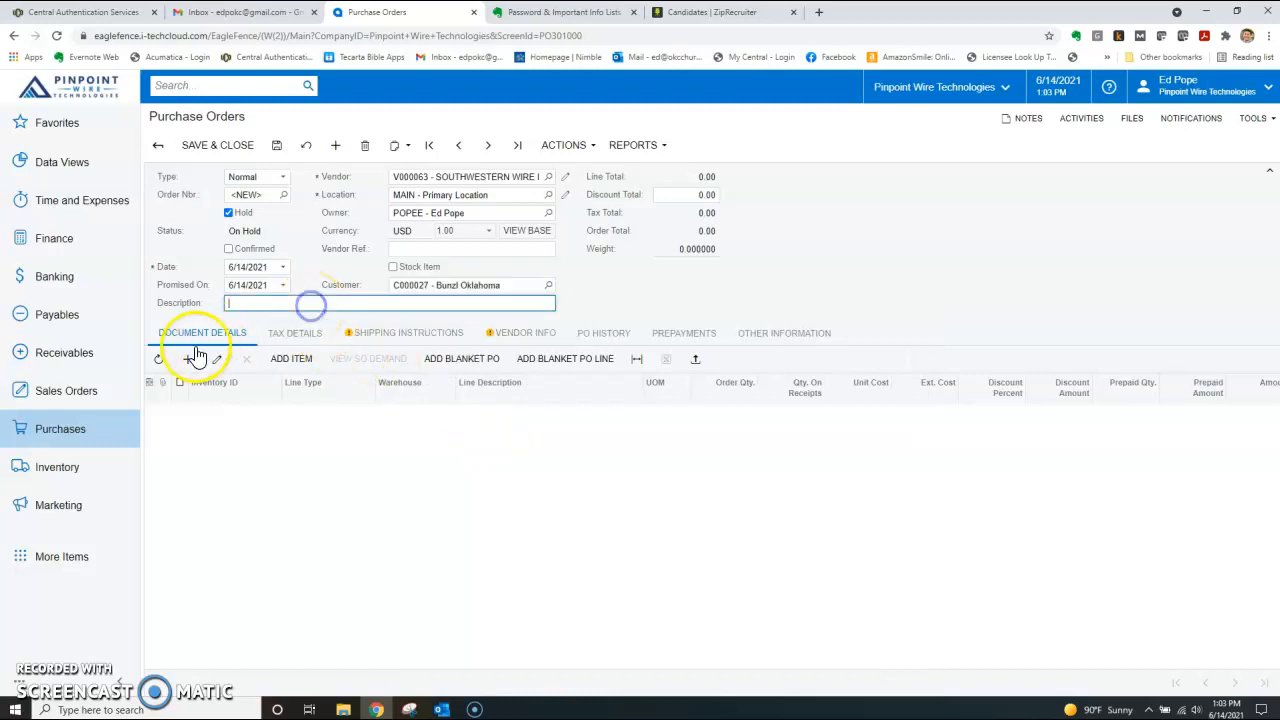
# Step: Add an order line for inventory item BT07614.00C250, found by searching the items for 14.5
pyautogui.click(187, 358)
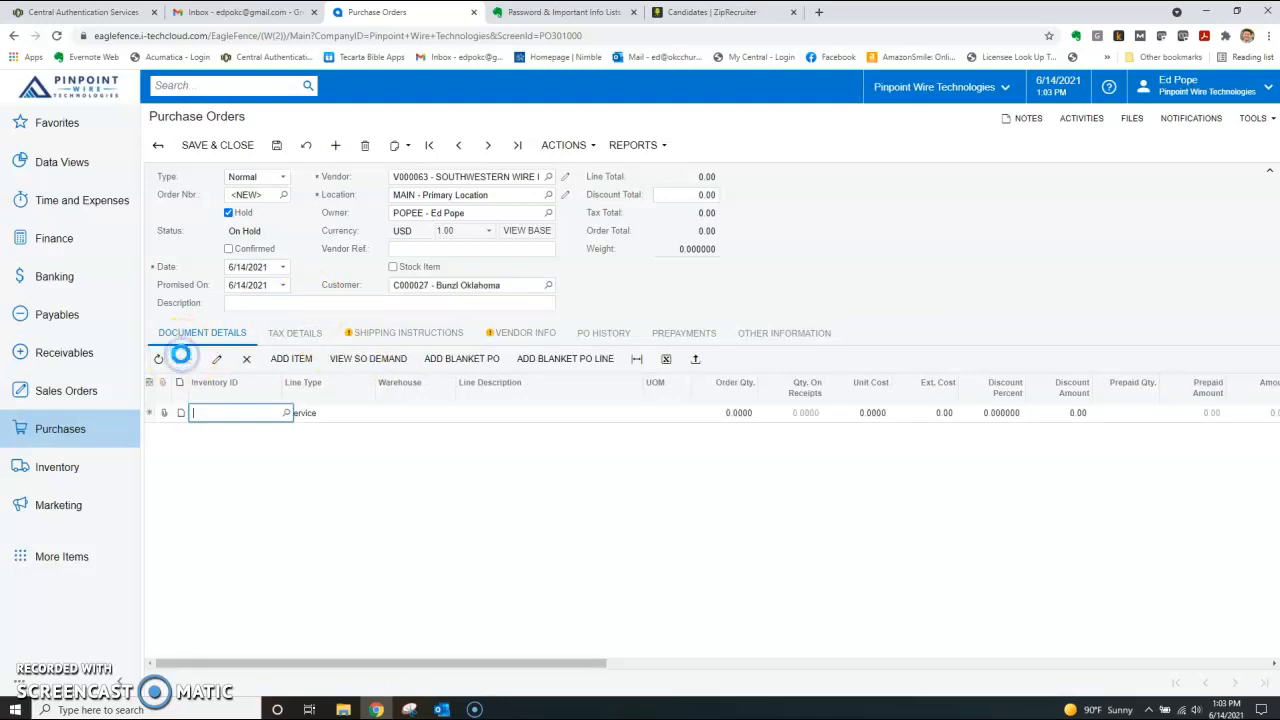
pyautogui.click(288, 414)
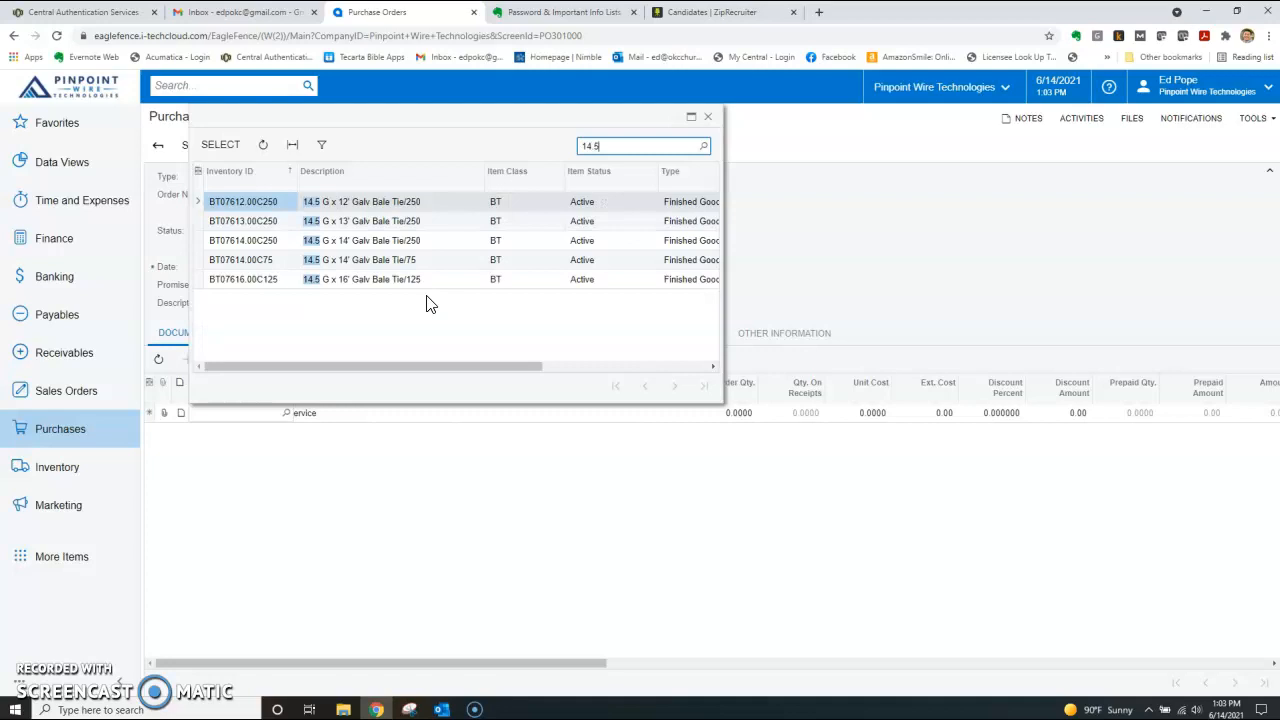
pyautogui.doubleClick(258, 244)
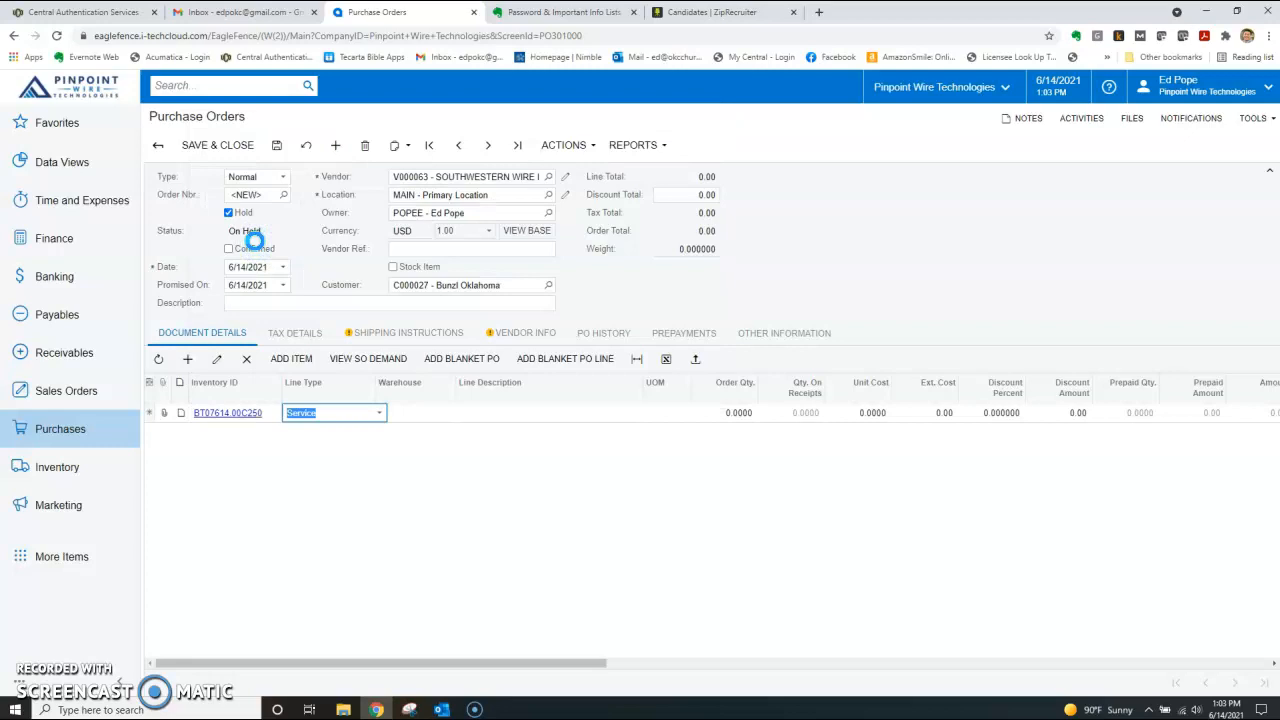
pyautogui.press('Tab')
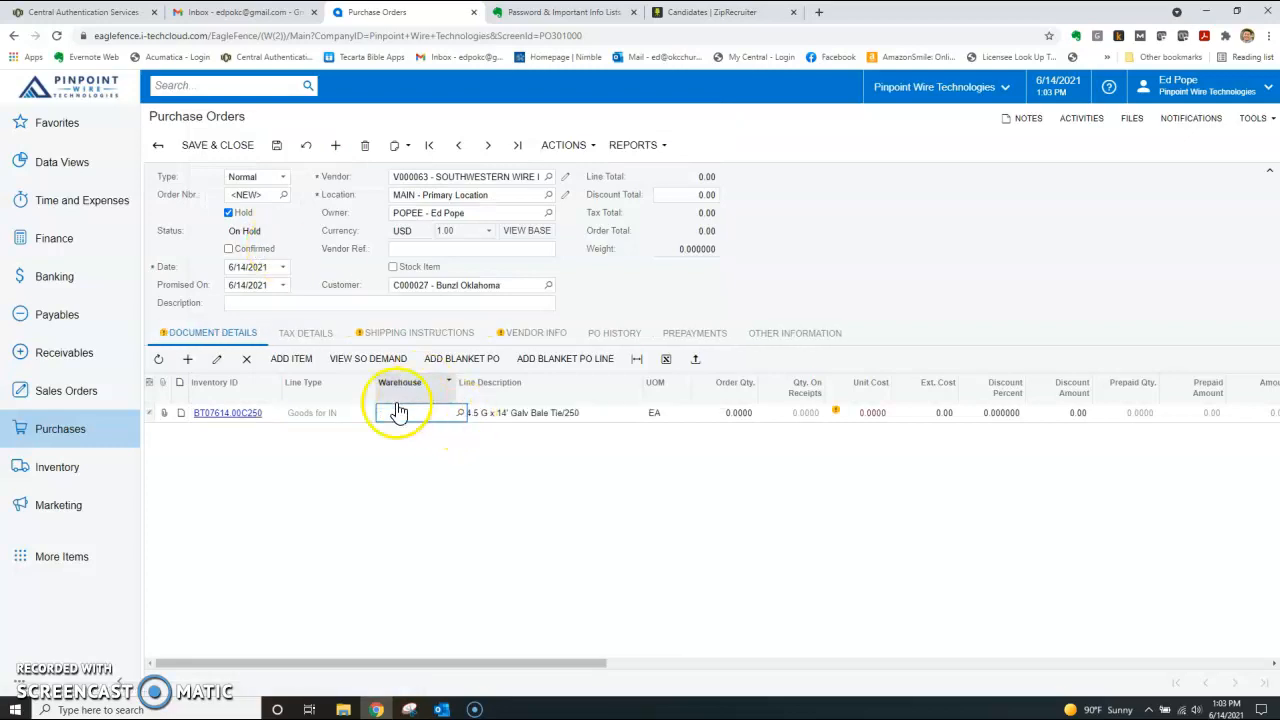
# Step: Set the order line's warehouse to DS (Drop Ship) and its order quantity to 75
pyautogui.click(458, 412)
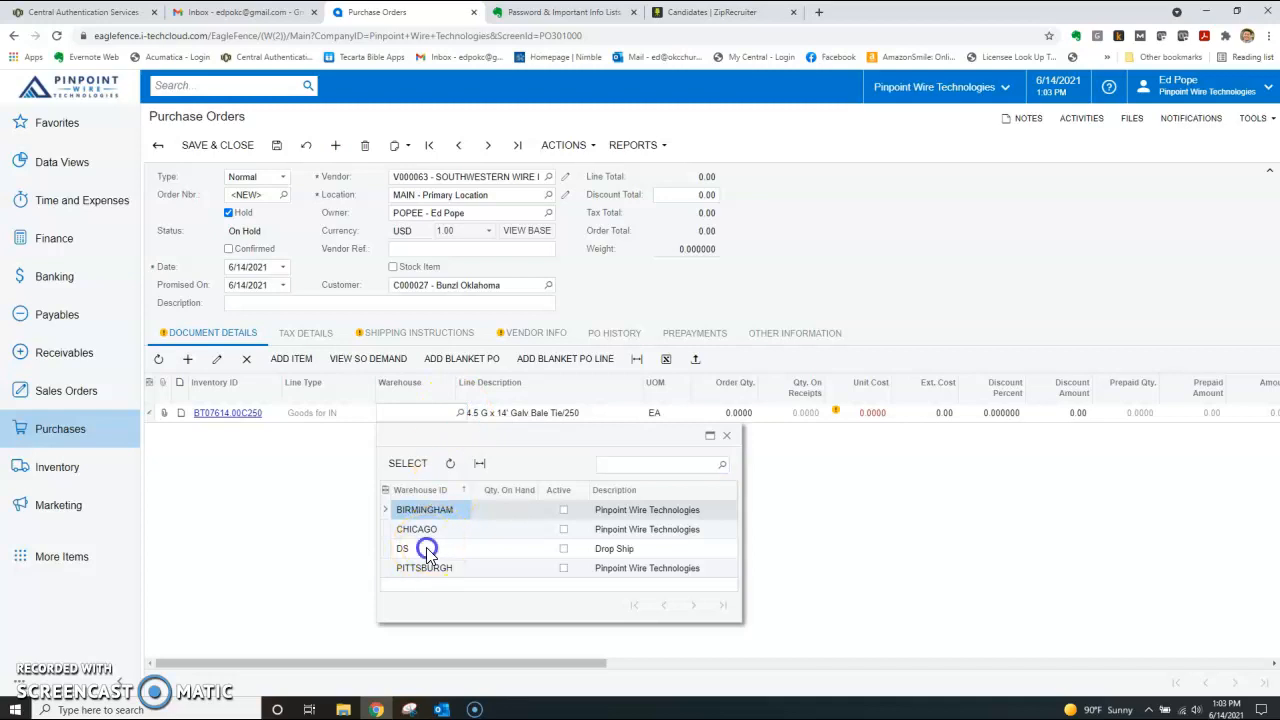
pyautogui.doubleClick(425, 547)
pyautogui.click(395, 497)
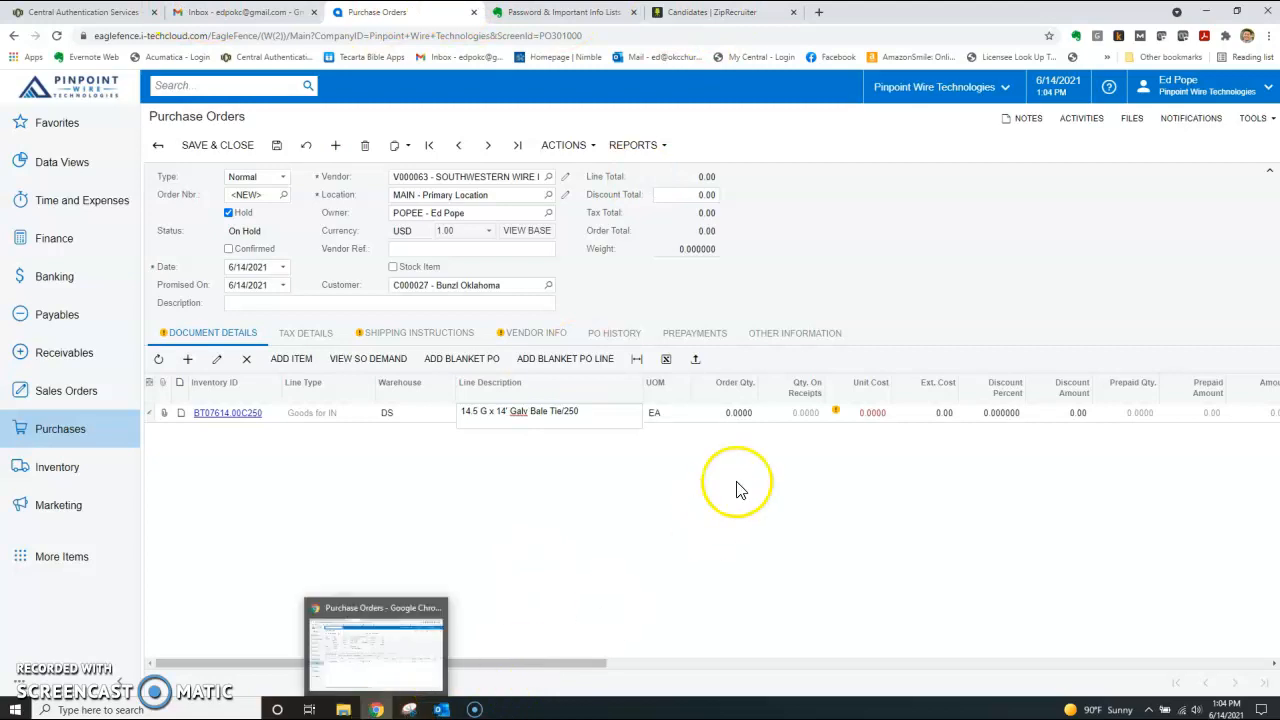
pyautogui.click(737, 412)
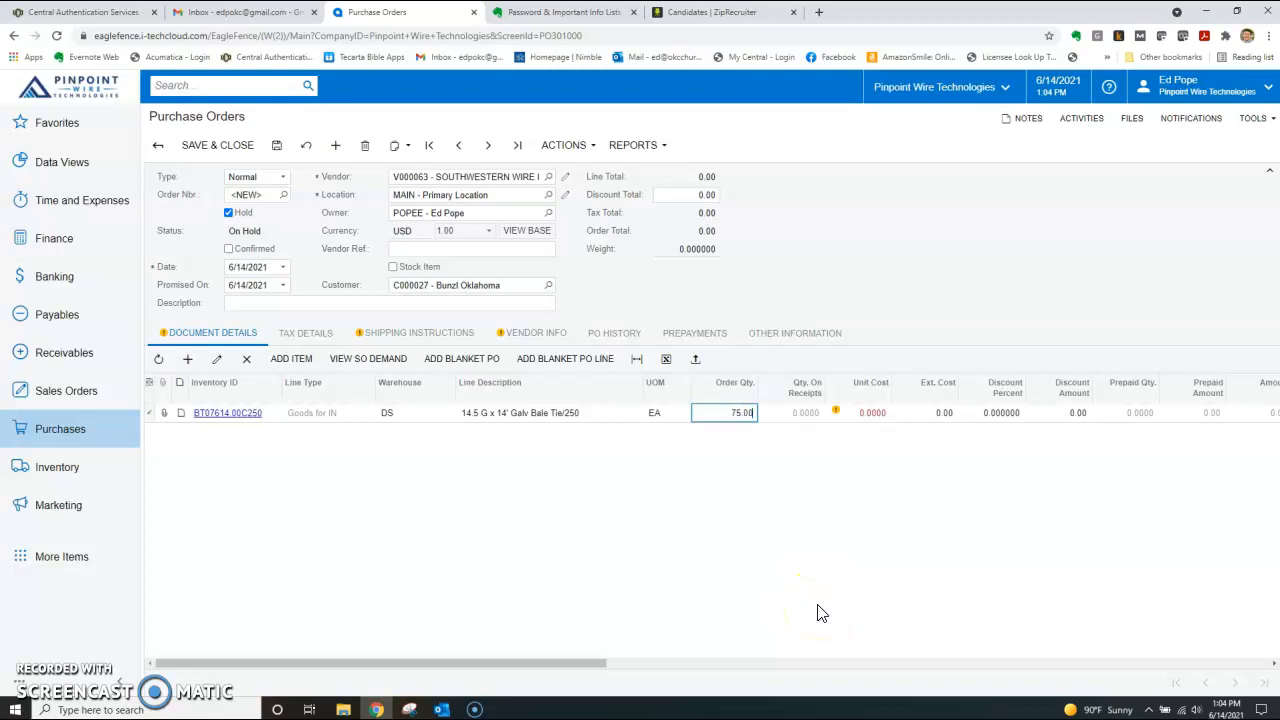
pyautogui.click(817, 613)
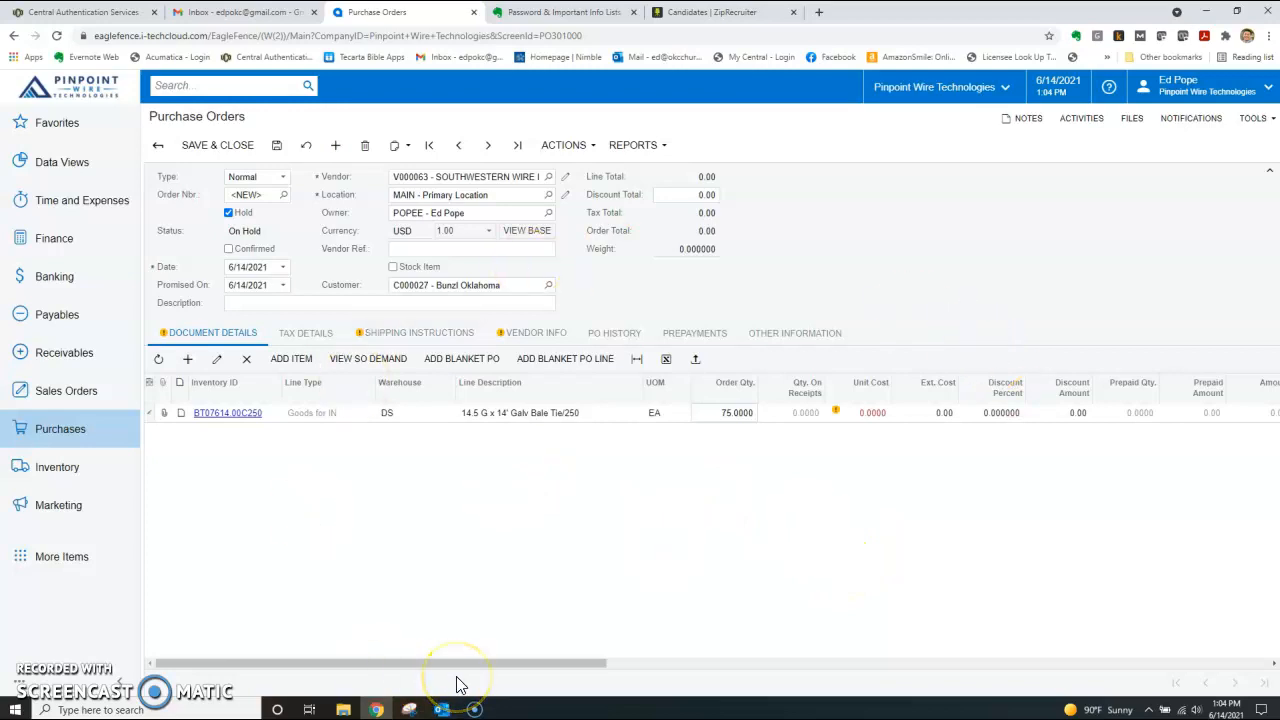
# Step: Switch to File Explorer and open the 2021 06 08 SWW Recycle Wire Pricing - Pinpoint - FOB Norman PDF from the PWT Pricing folder
pyautogui.moveTo(360, 712)
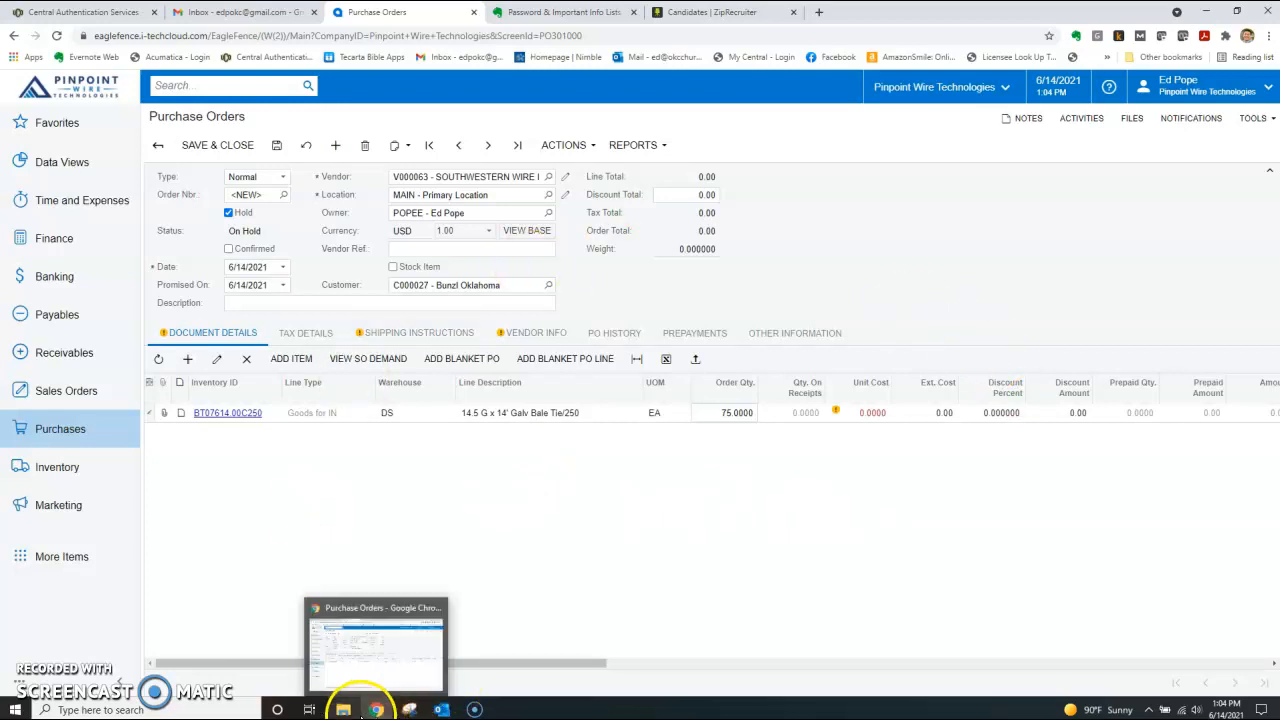
pyautogui.click(344, 709)
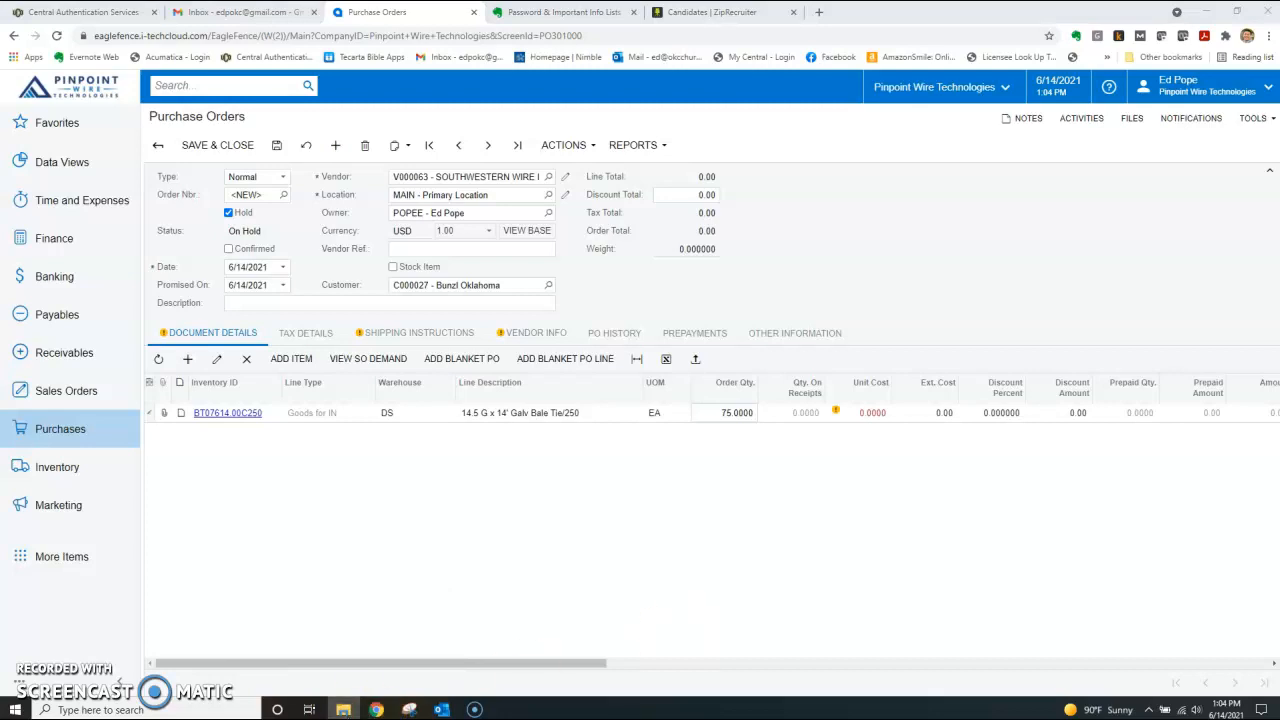
pyautogui.doubleClick(666, 160)
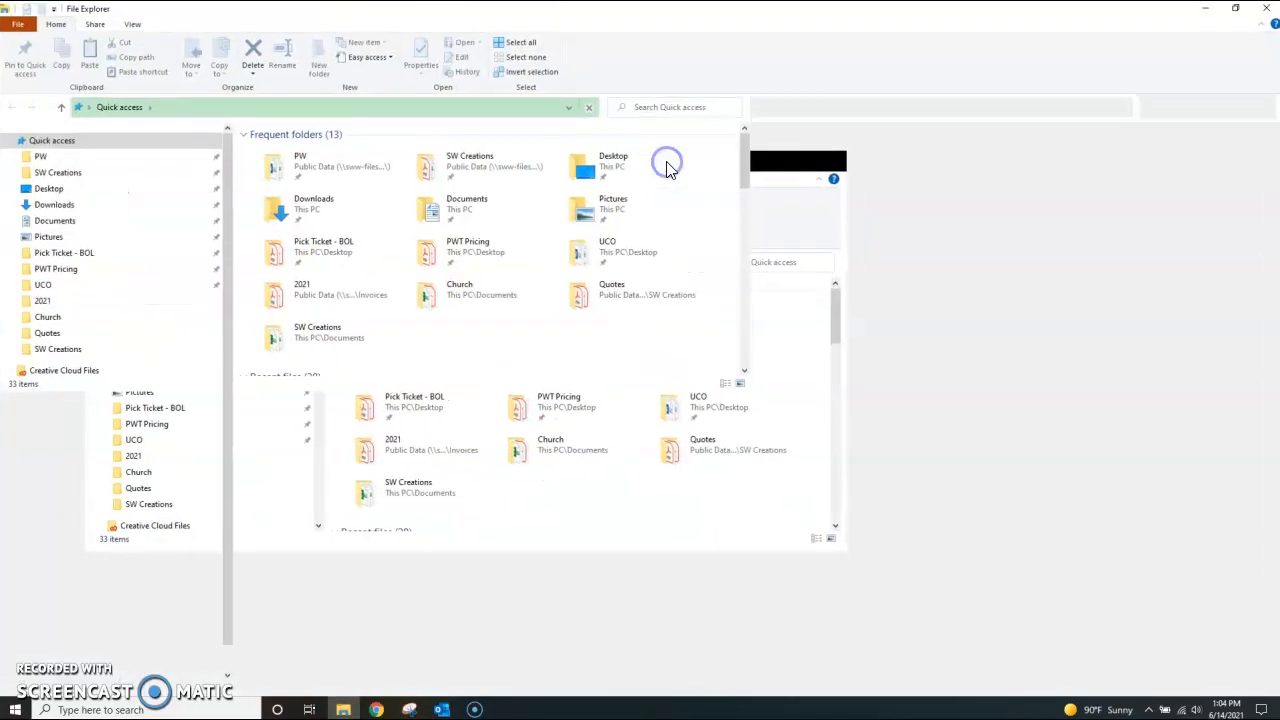
pyautogui.click(52, 270)
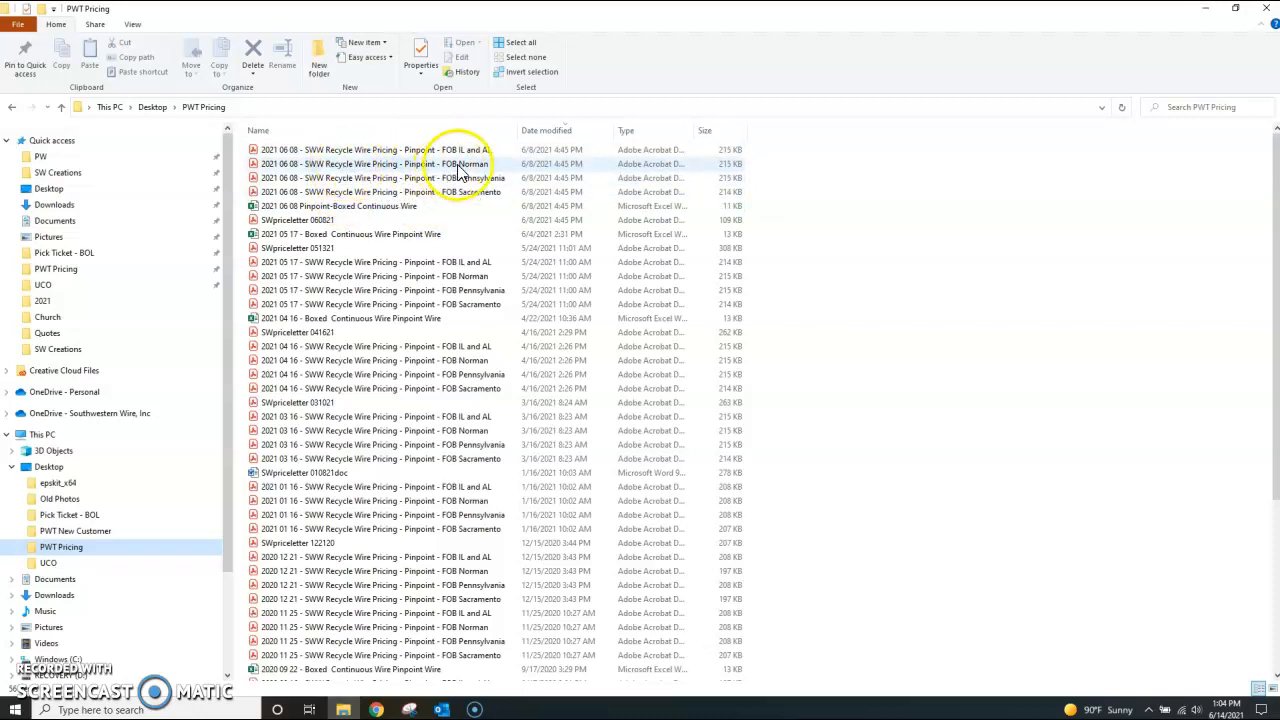
pyautogui.doubleClick(382, 166)
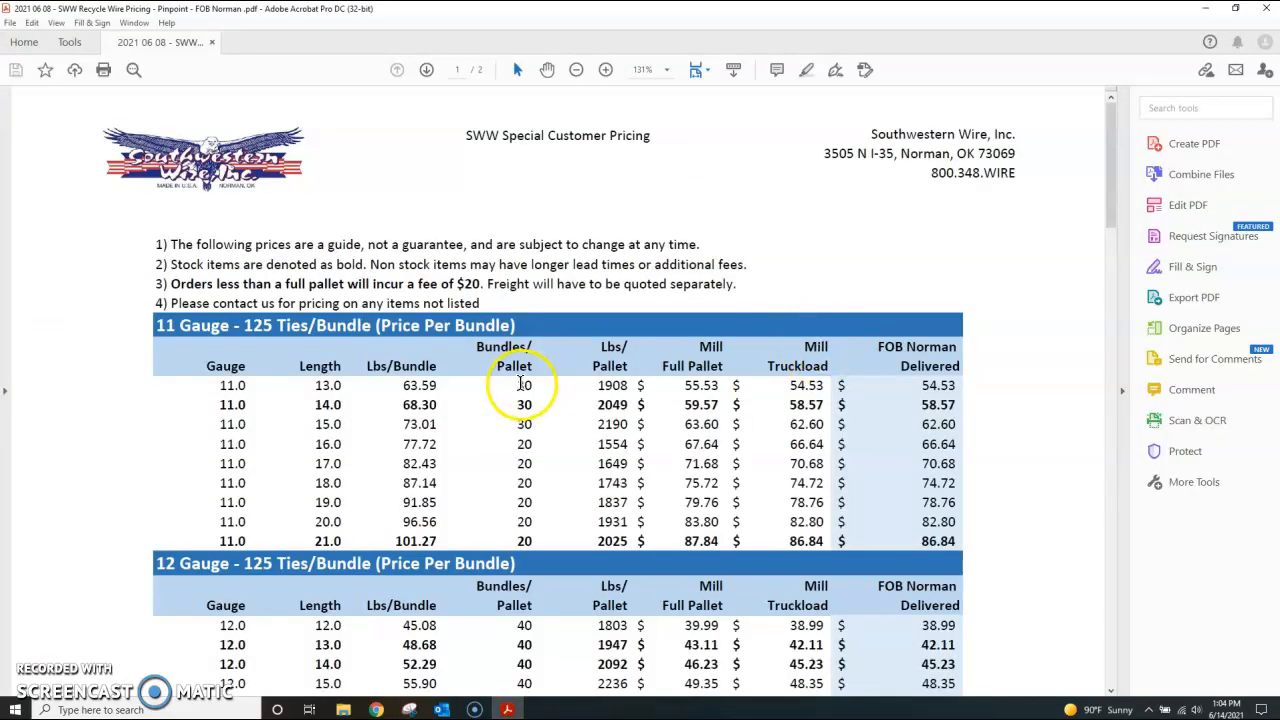
# Step: Look through the wire price list to the 14 Gauge bale tie tables and switch back to the purchase order in Chrome
pyautogui.scroll(-15, 520, 384)
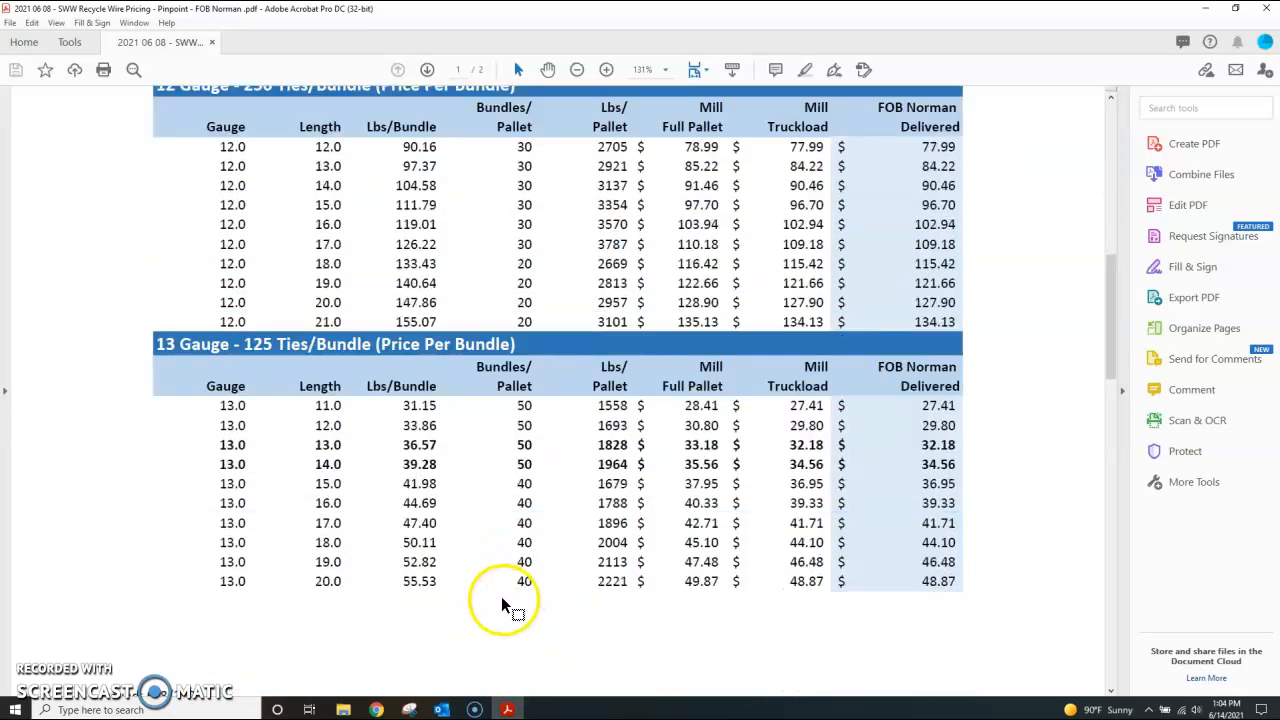
pyautogui.scroll(-16, 414, 634)
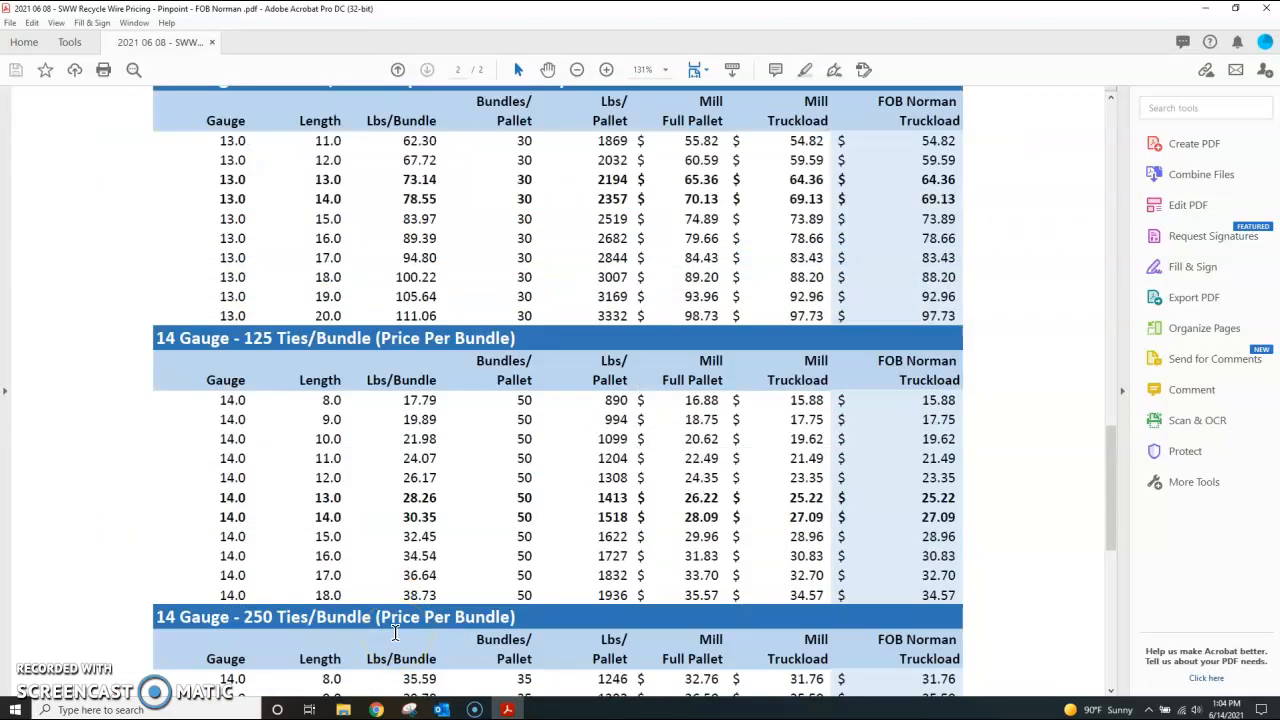
pyautogui.scroll(-2, 395, 632)
pyautogui.scroll(-5, 395, 632)
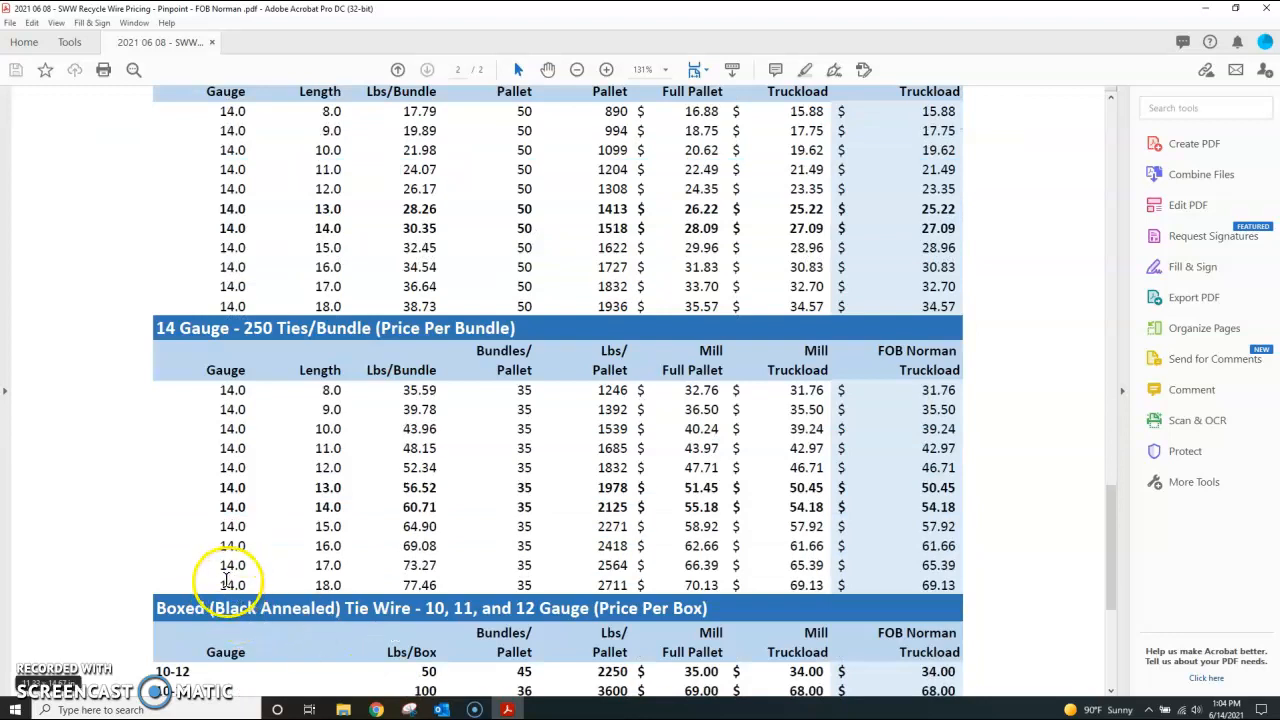
pyautogui.scroll(-2, 253, 600)
pyautogui.scroll(1, 252, 600)
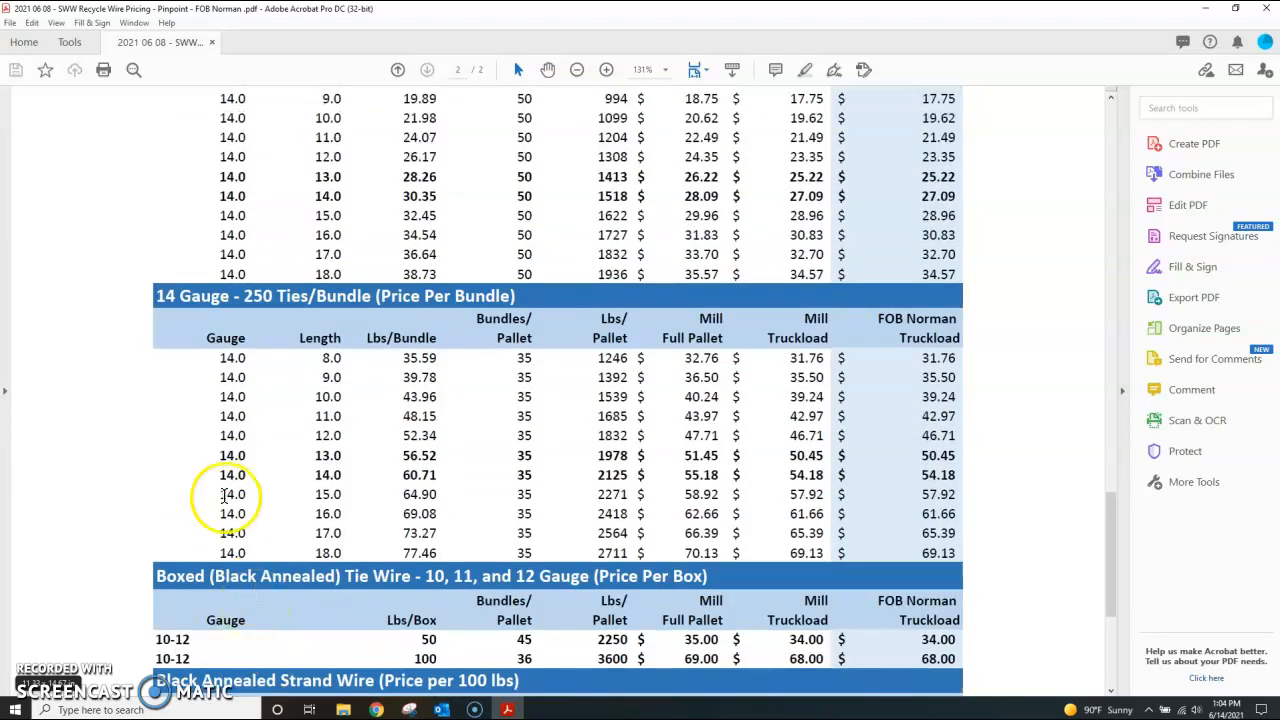
pyautogui.click(1206, 10)
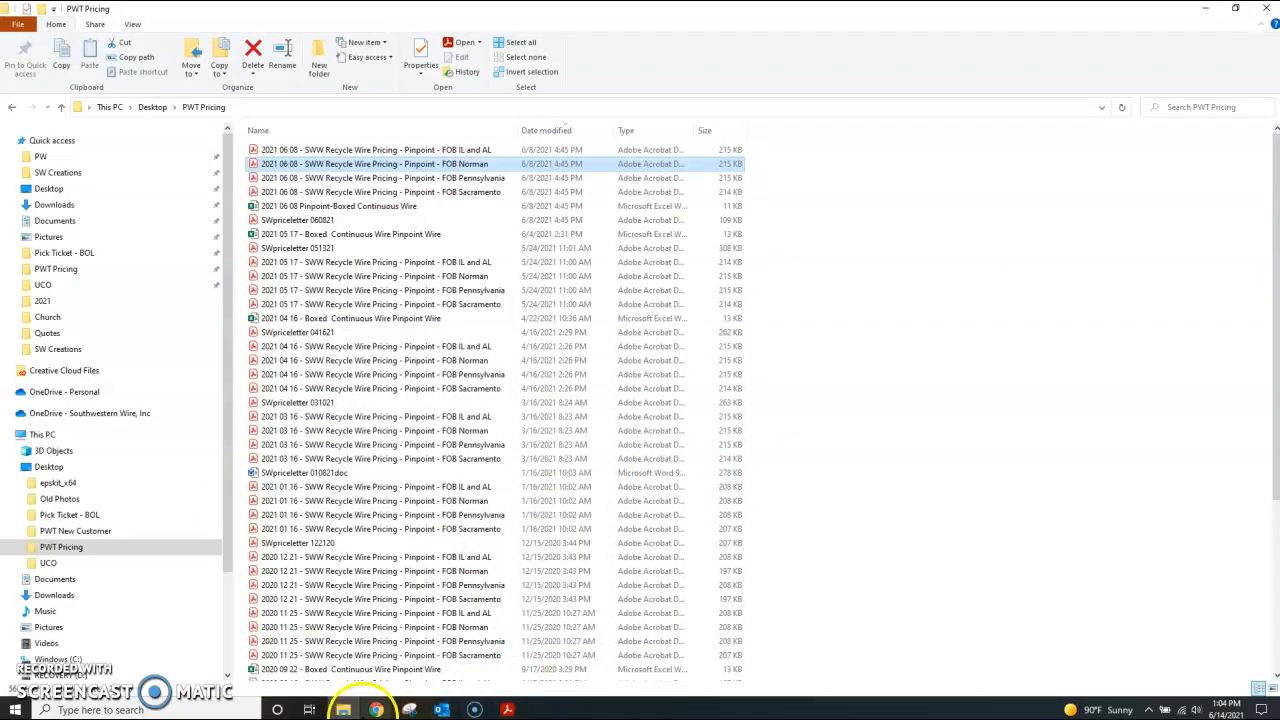
pyautogui.click(376, 709)
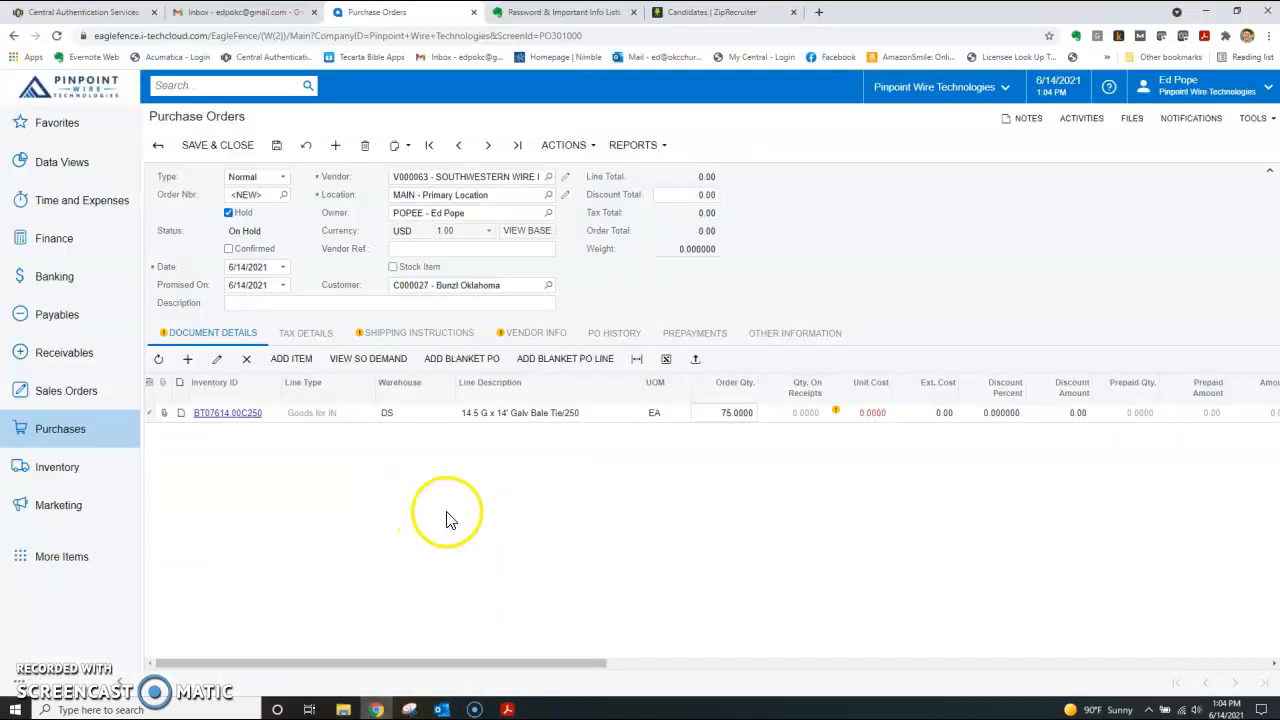
# Step: Save the new purchase order and return to the list of purchase orders
pyautogui.click(280, 148)
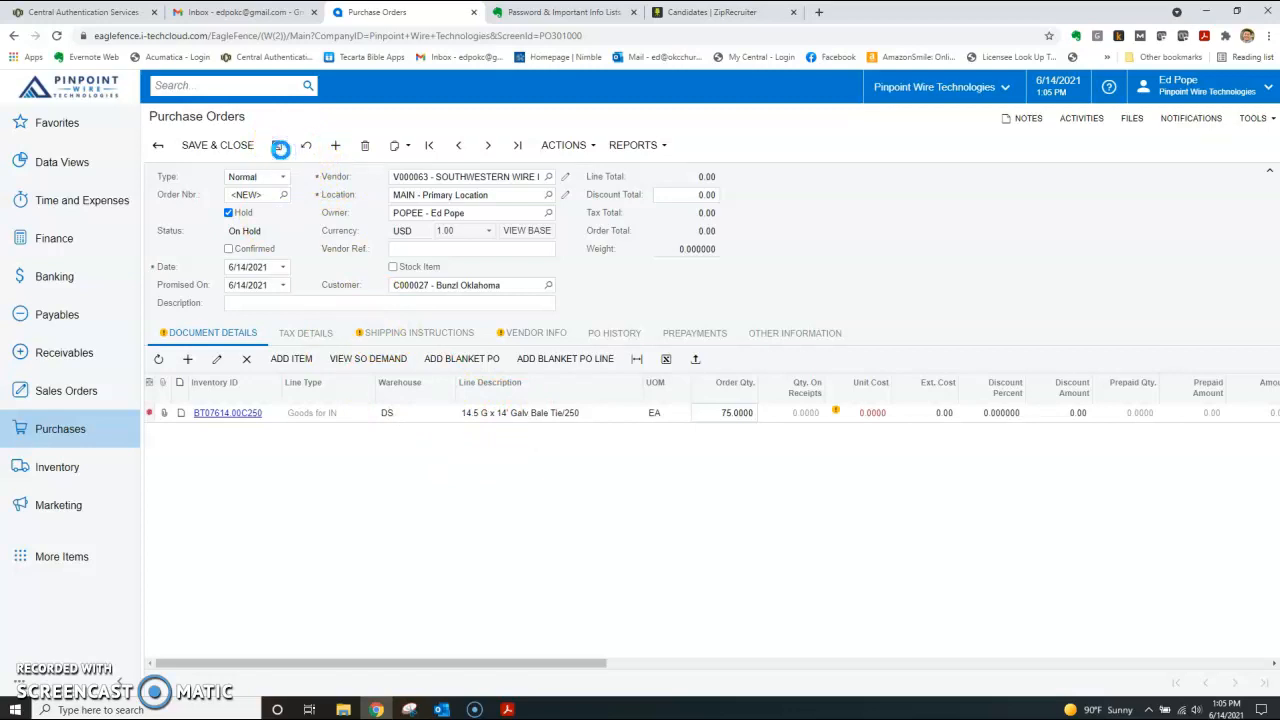
pyautogui.click(157, 146)
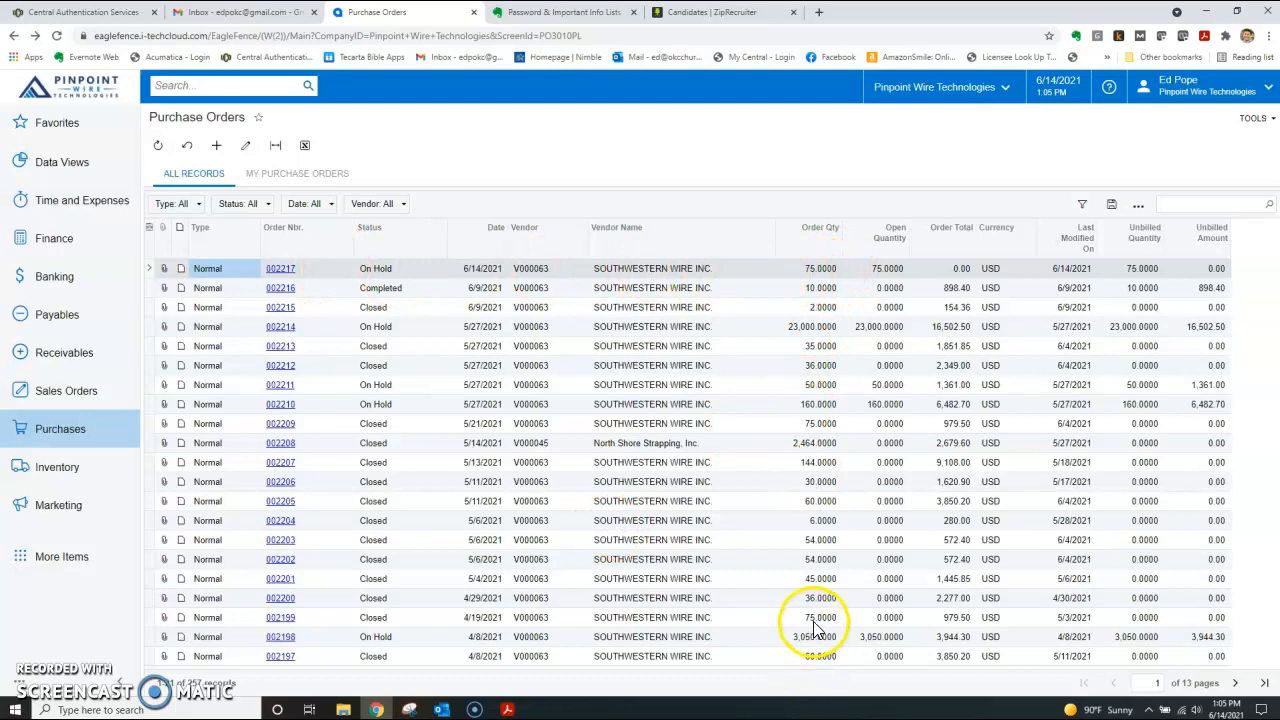
# Step: Review the document details and shipping instructions of the closed 4/19/2021 Southwestern Wire order for 75 units, and return to the list
pyautogui.click(281, 618)
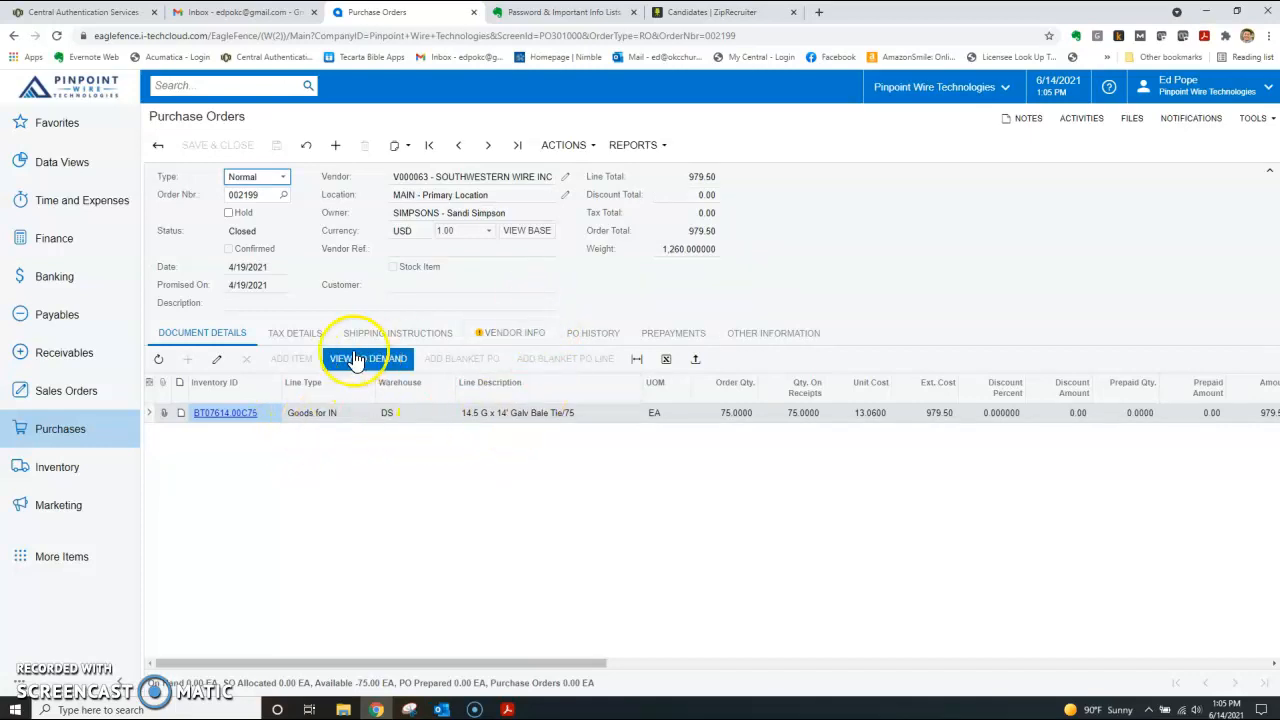
pyautogui.click(195, 338)
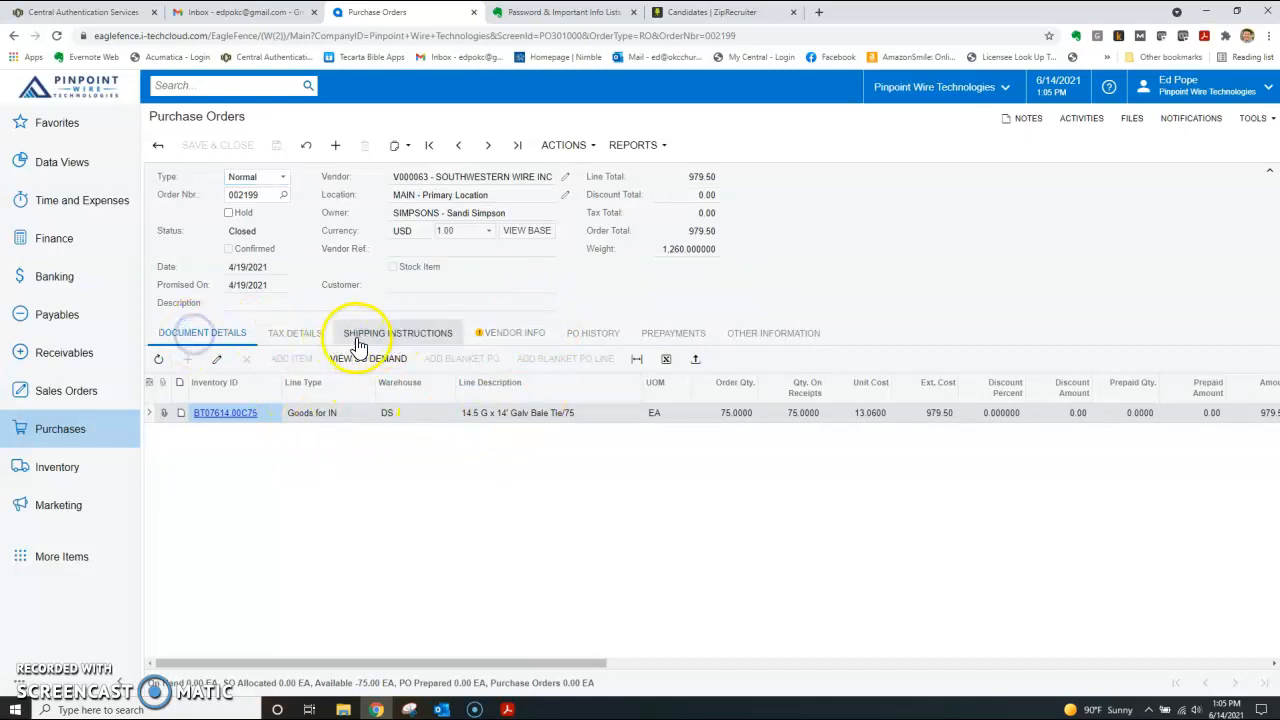
pyautogui.click(392, 336)
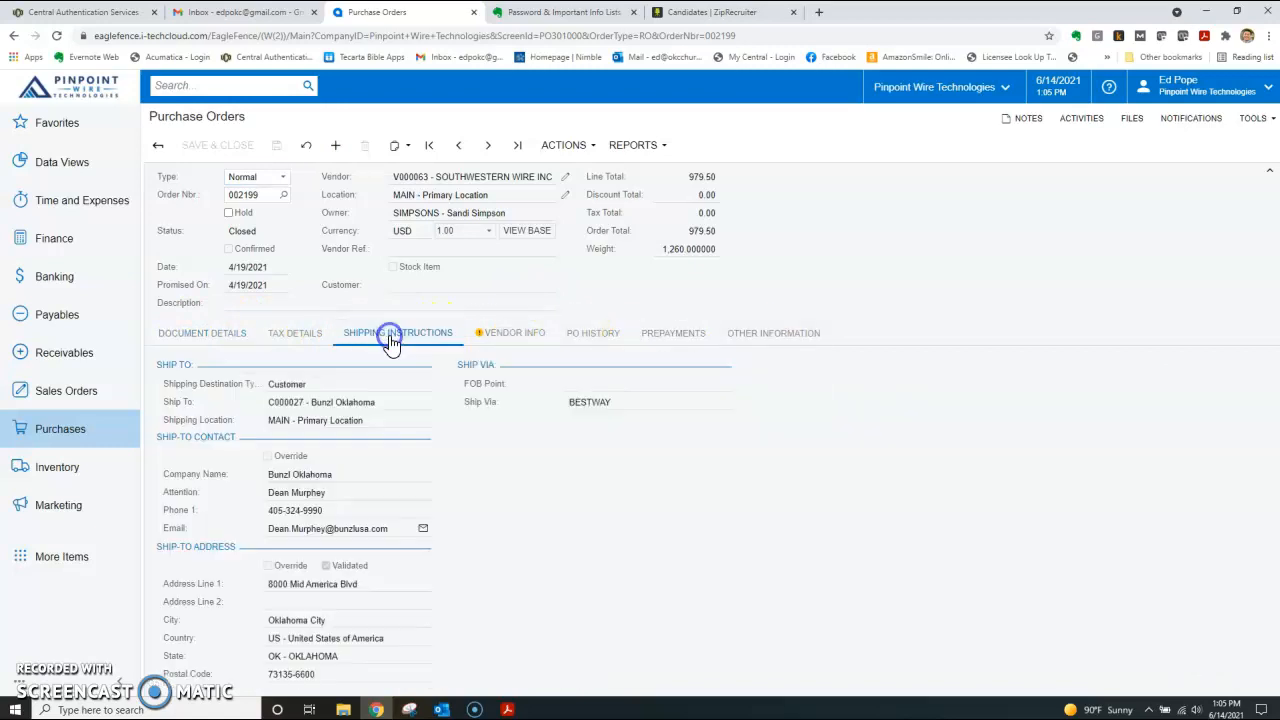
pyautogui.click(211, 336)
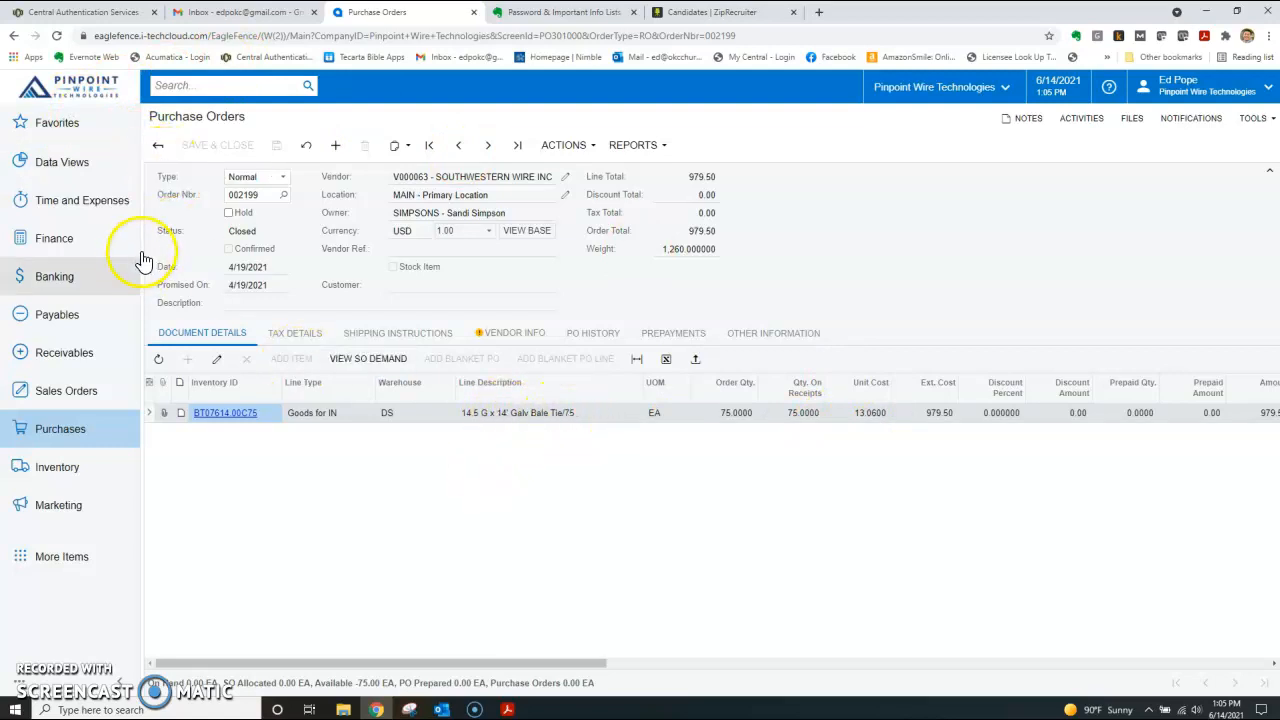
pyautogui.click(159, 148)
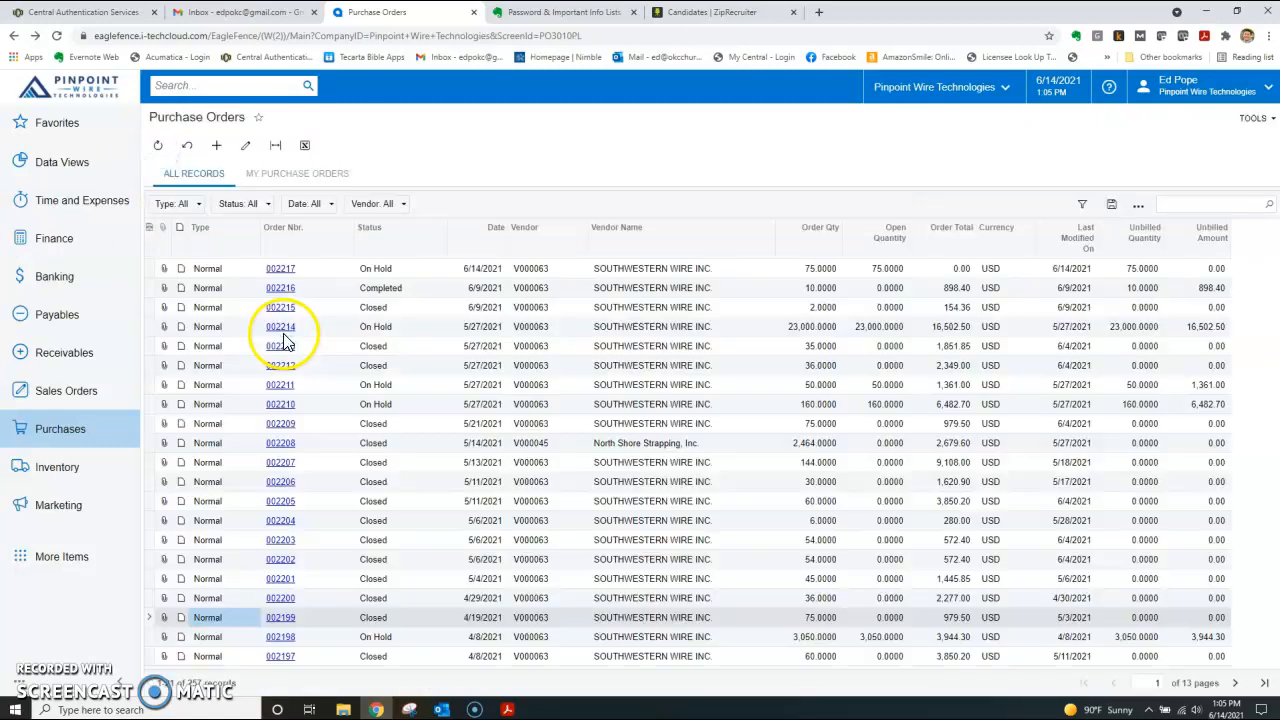
# Step: Reopen the 6/14/2021 Southwestern Wire purchase order and delete its BT07614.00C250 line
pyautogui.click(285, 270)
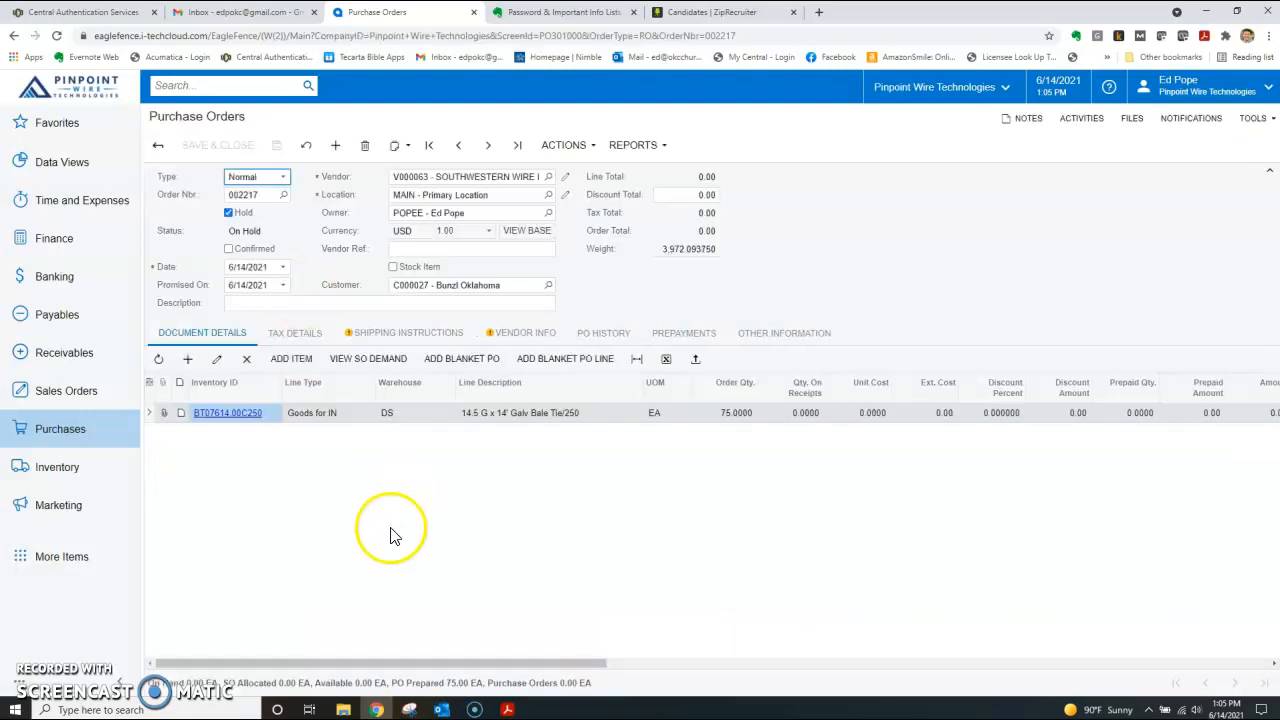
pyautogui.click(273, 424)
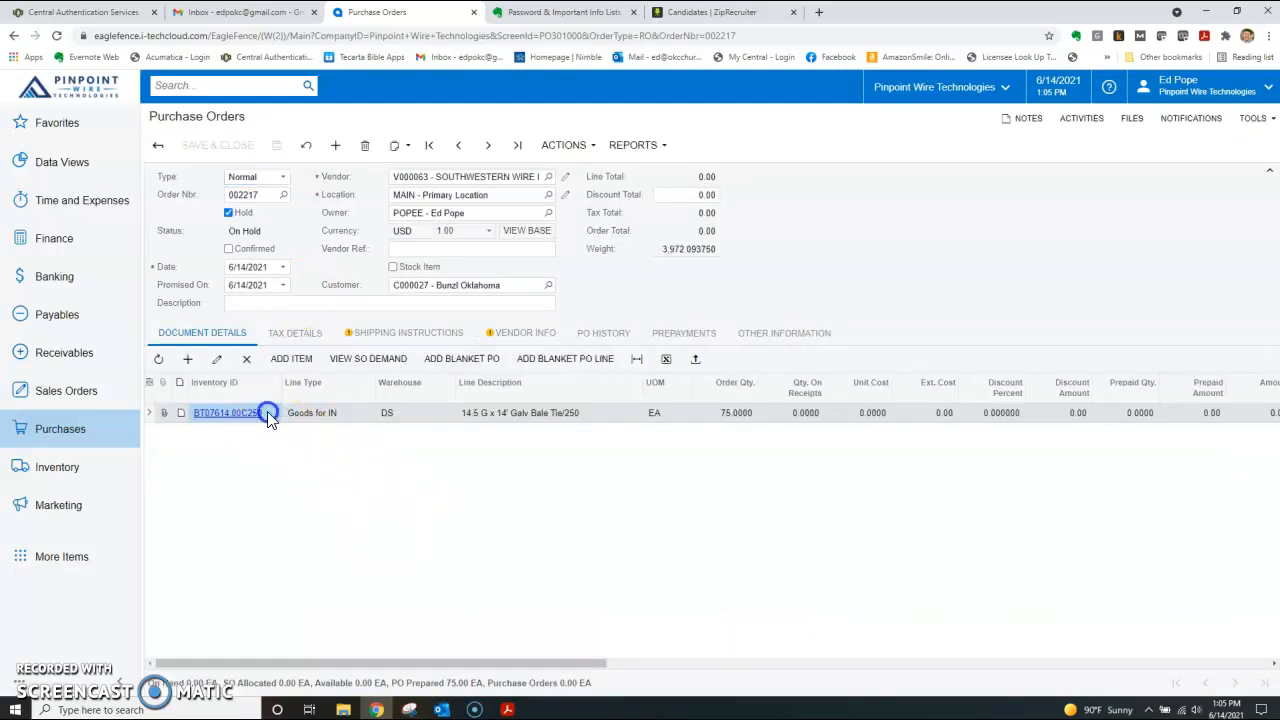
pyautogui.click(242, 422)
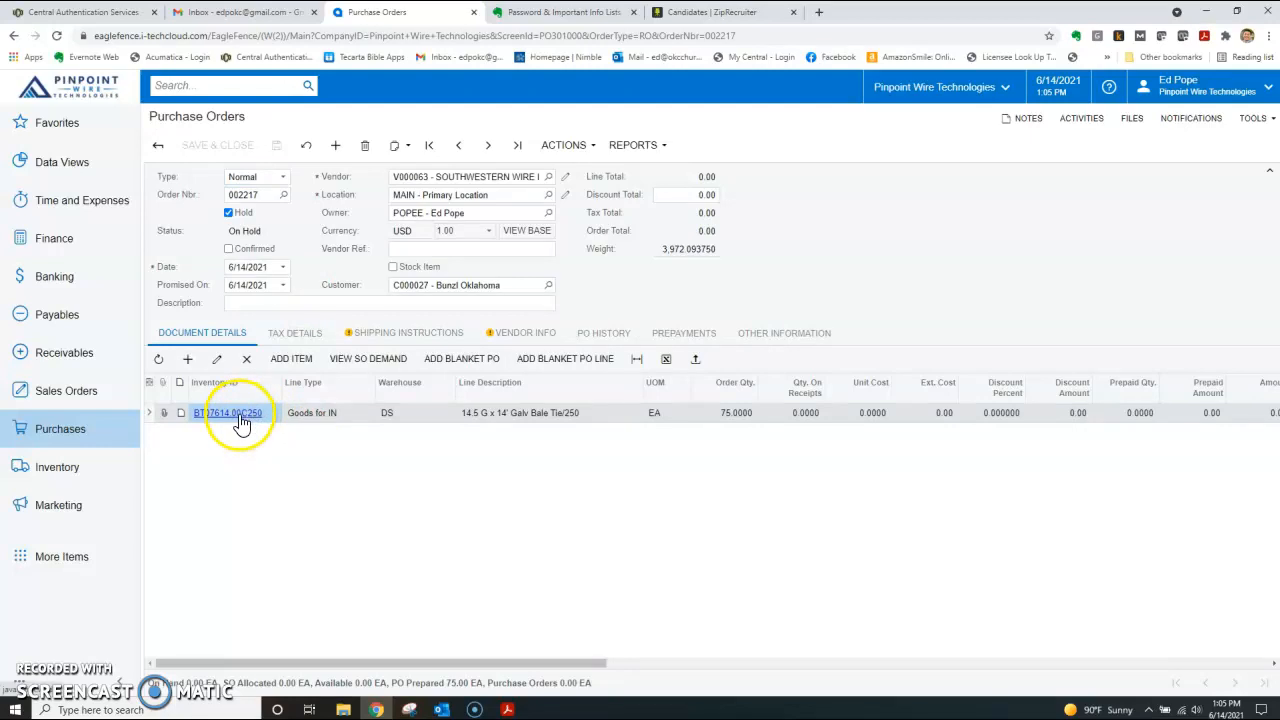
pyautogui.click(241, 422)
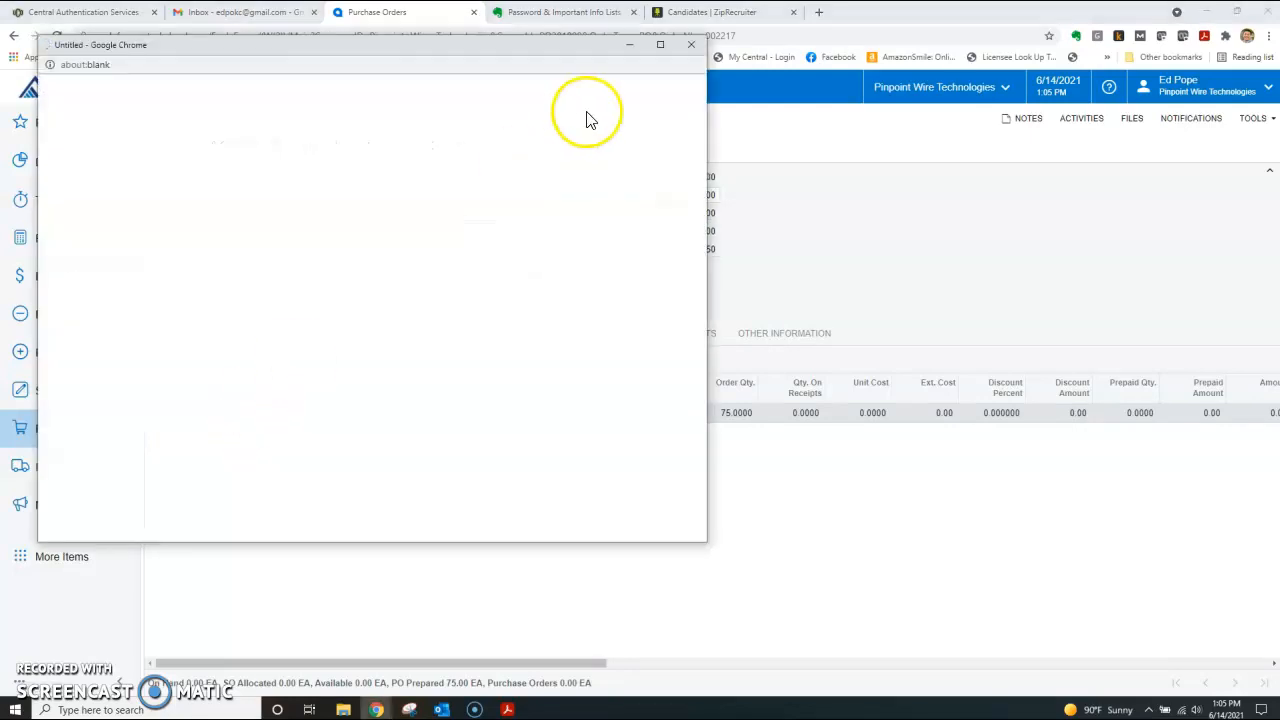
pyautogui.click(692, 46)
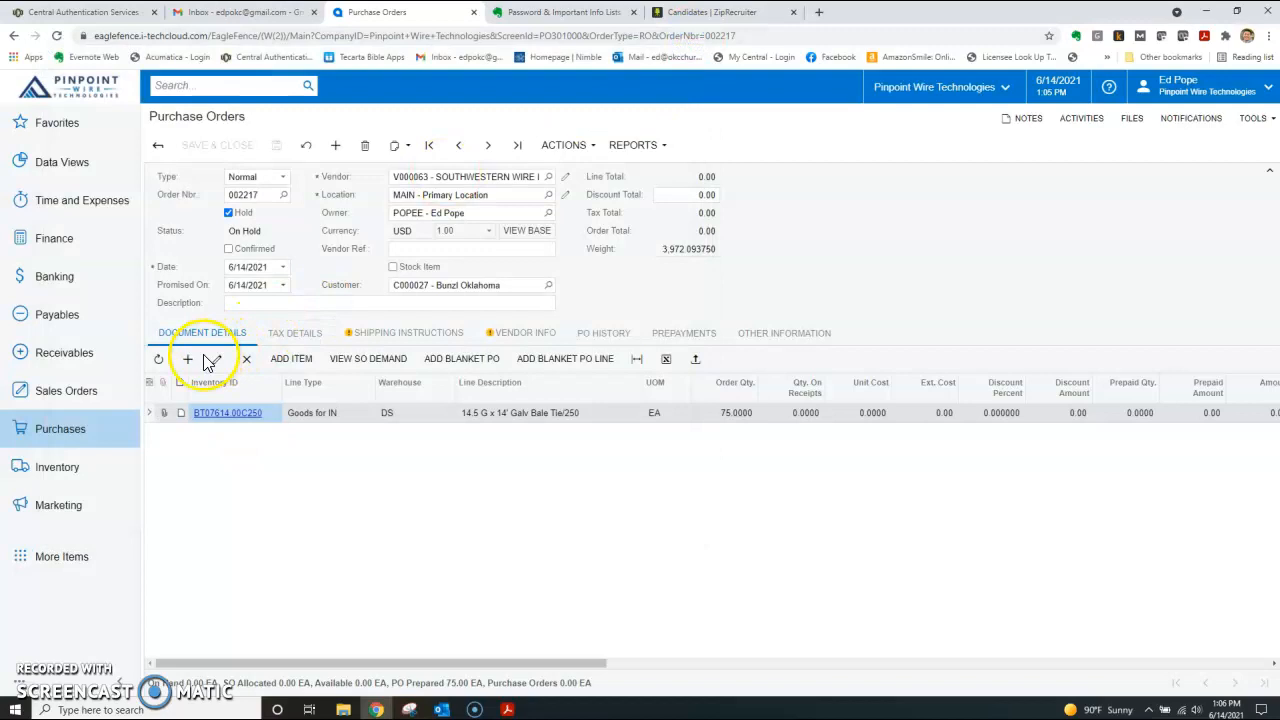
pyautogui.click(246, 358)
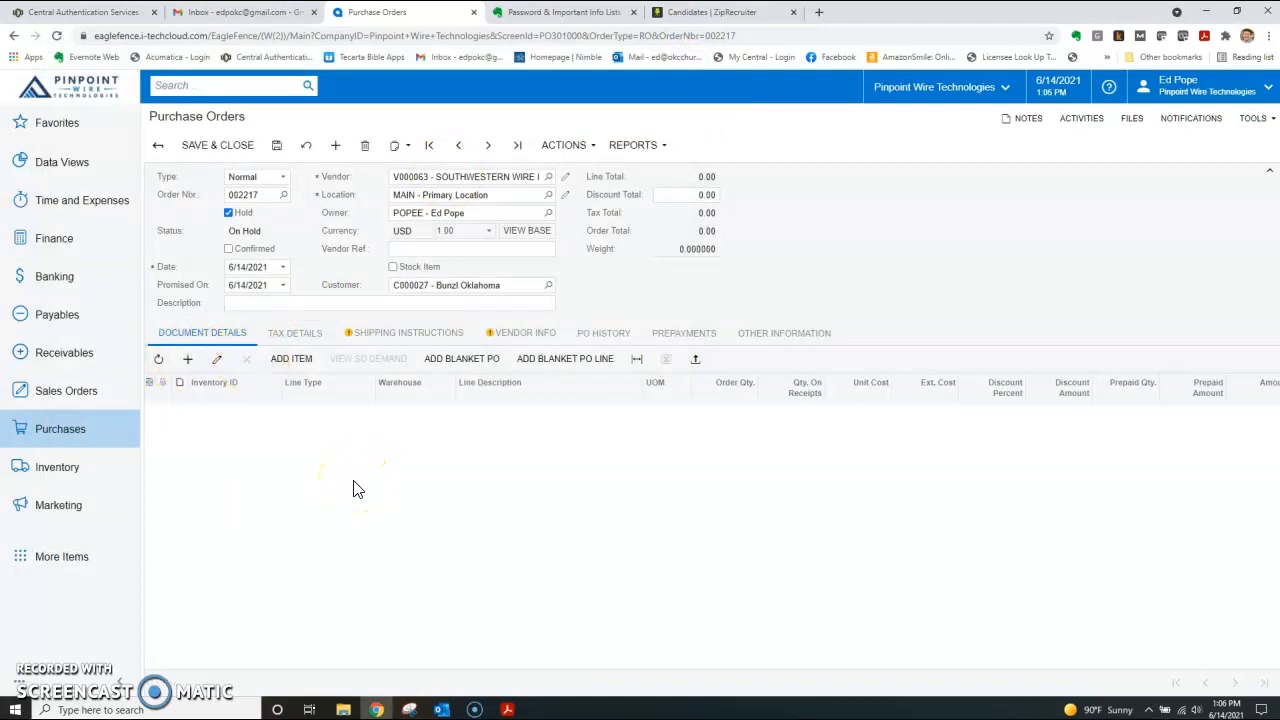
# Step: Add an order line for inventory item BT07614.00C75, found by searching the items for 14.5
pyautogui.click(188, 360)
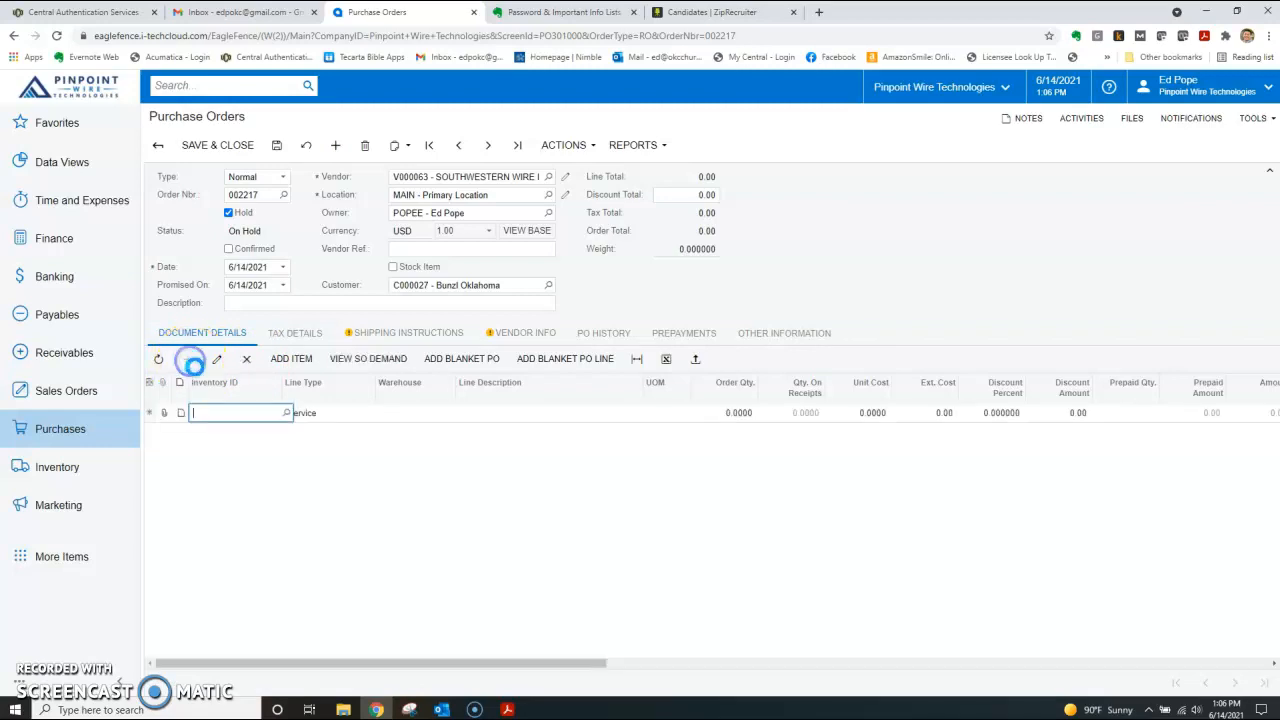
pyautogui.click(287, 414)
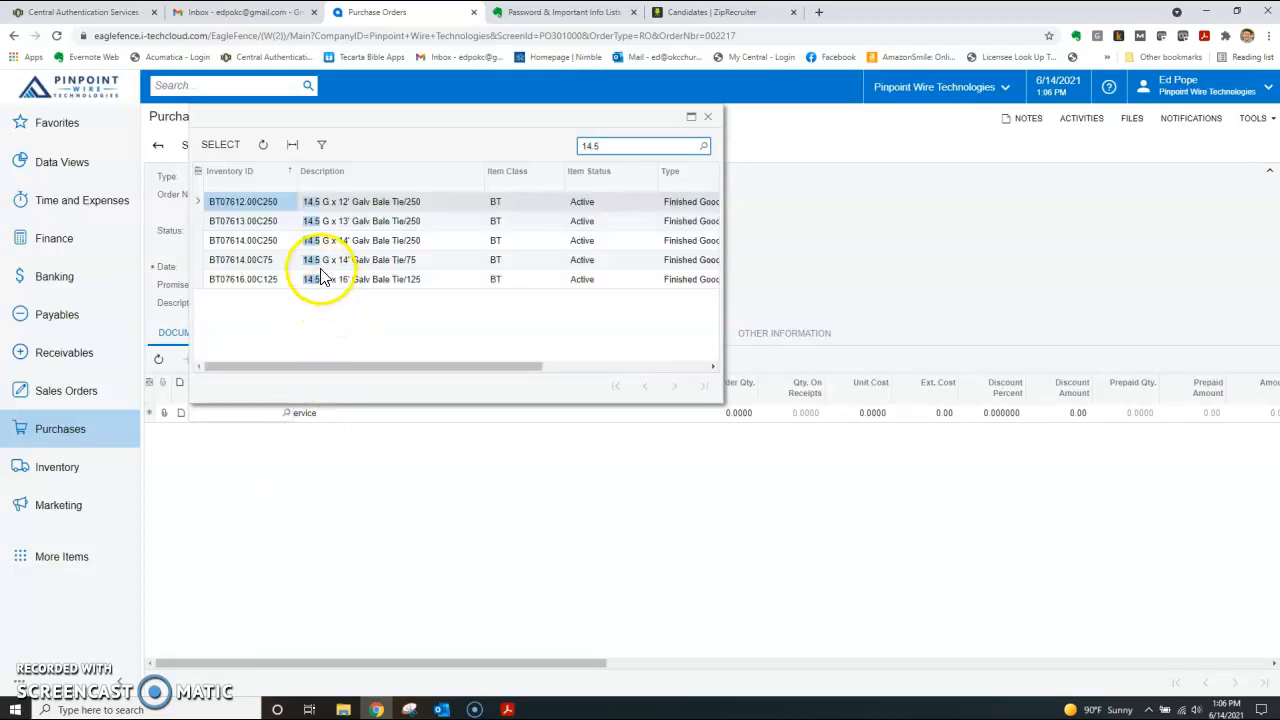
pyautogui.doubleClick(254, 262)
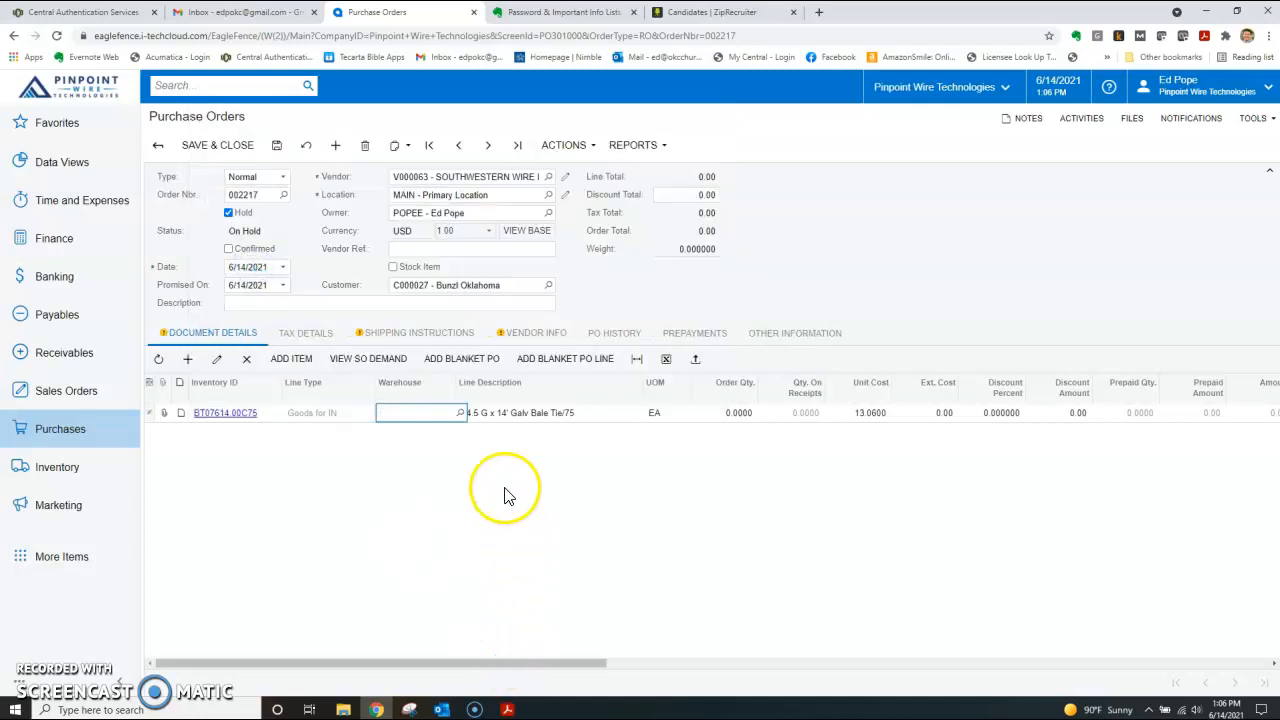
# Step: Set the BT07614.00C75 line's warehouse to DS (Drop Ship) and its order quantity to 75
pyautogui.click(460, 414)
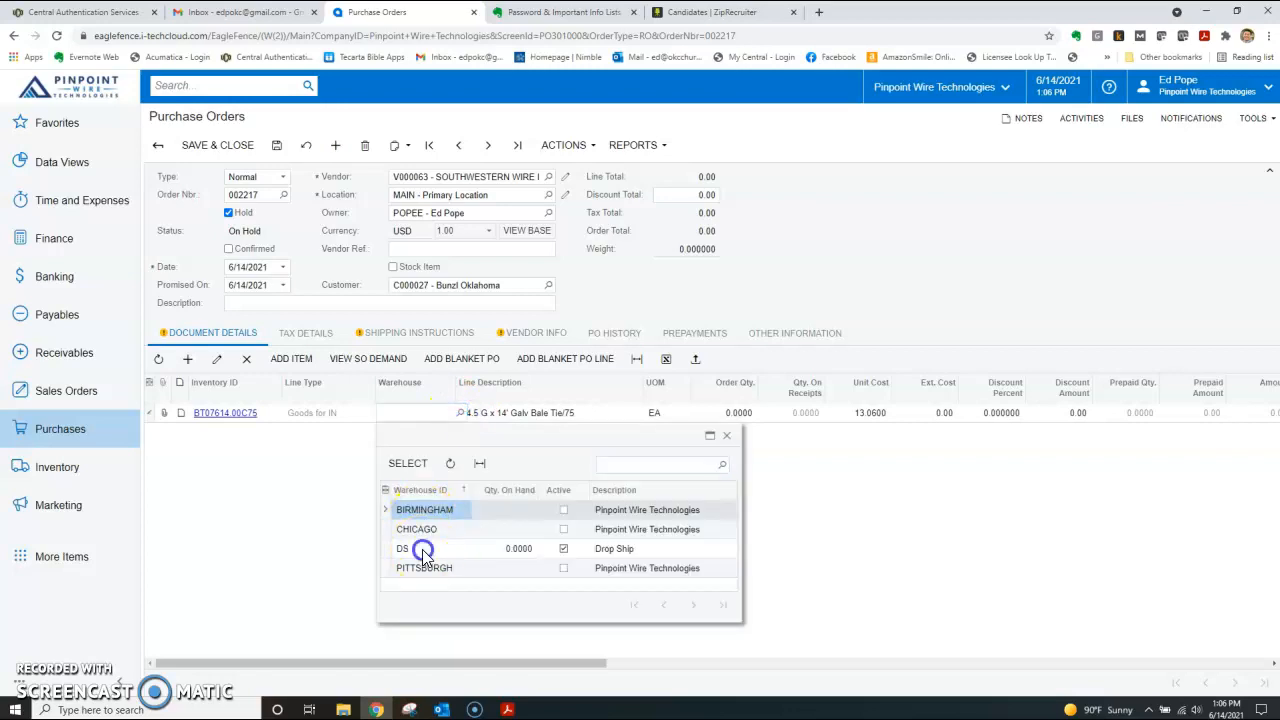
pyautogui.doubleClick(423, 548)
pyautogui.click(737, 418)
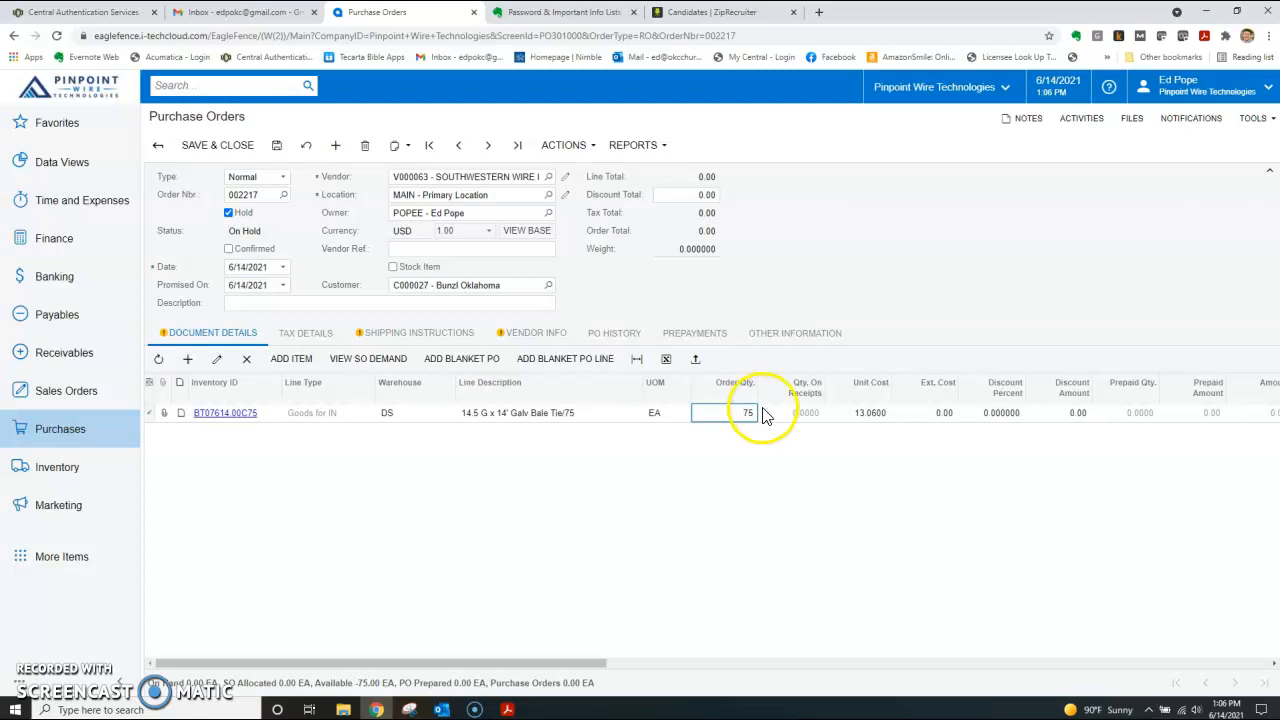
pyautogui.click(870, 453)
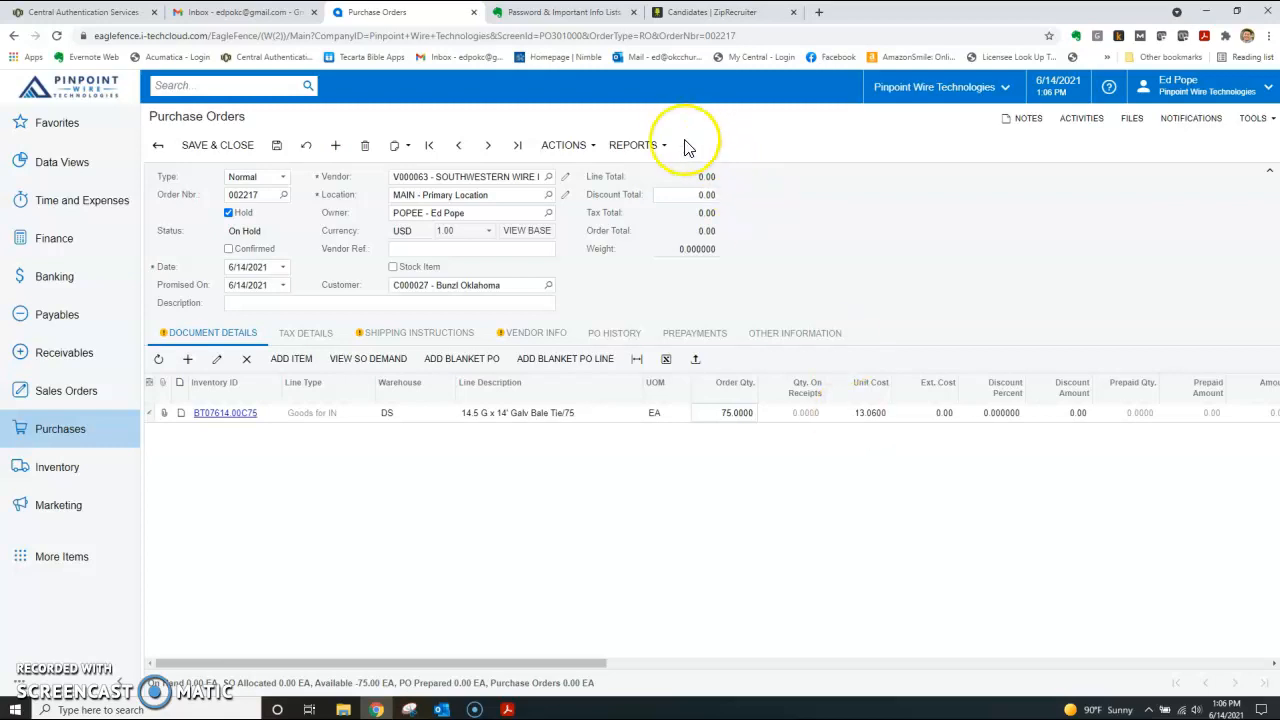
# Step: Try to print the purchase order with the Print Purchase Order report
pyautogui.click(570, 147)
pyautogui.click(636, 147)
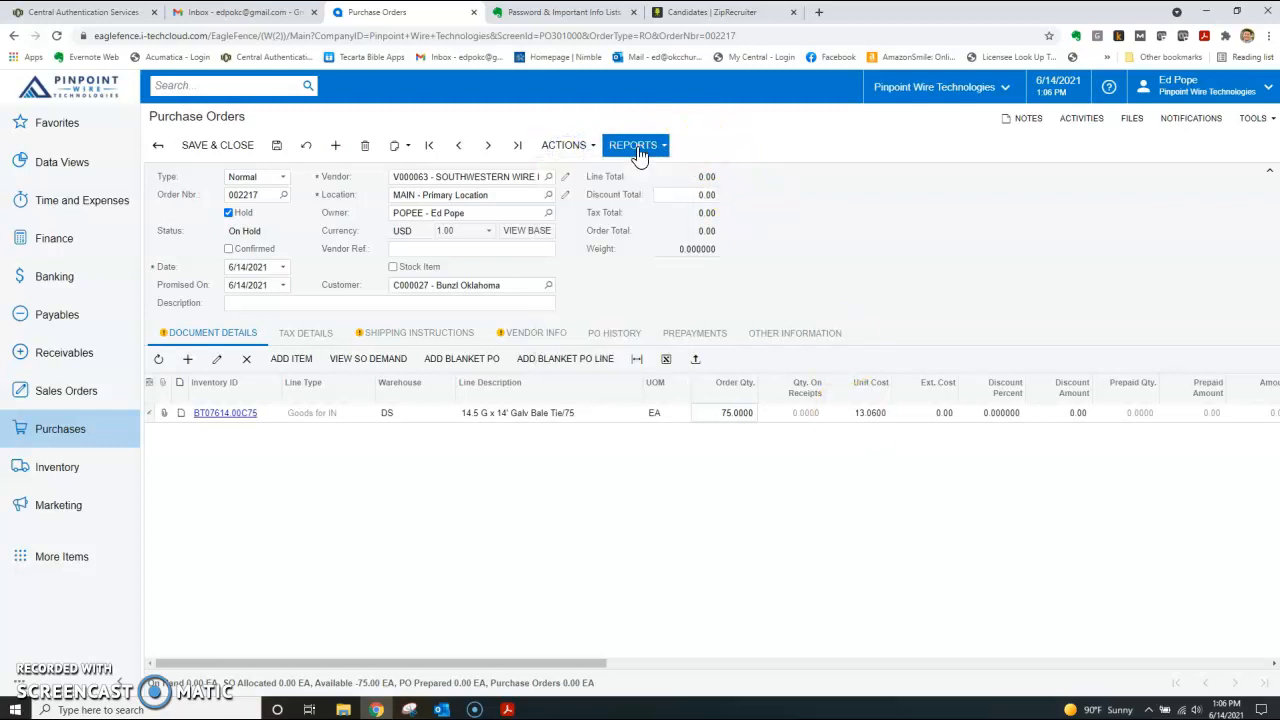
pyautogui.click(640, 150)
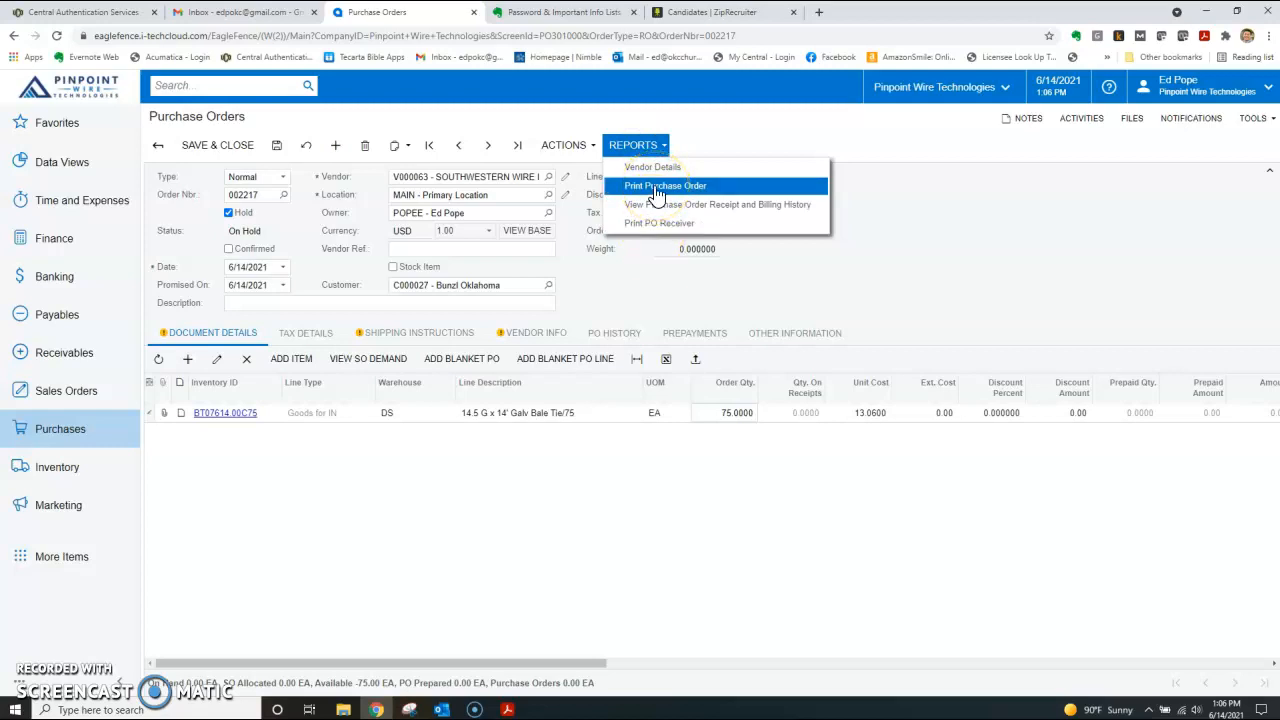
pyautogui.click(657, 190)
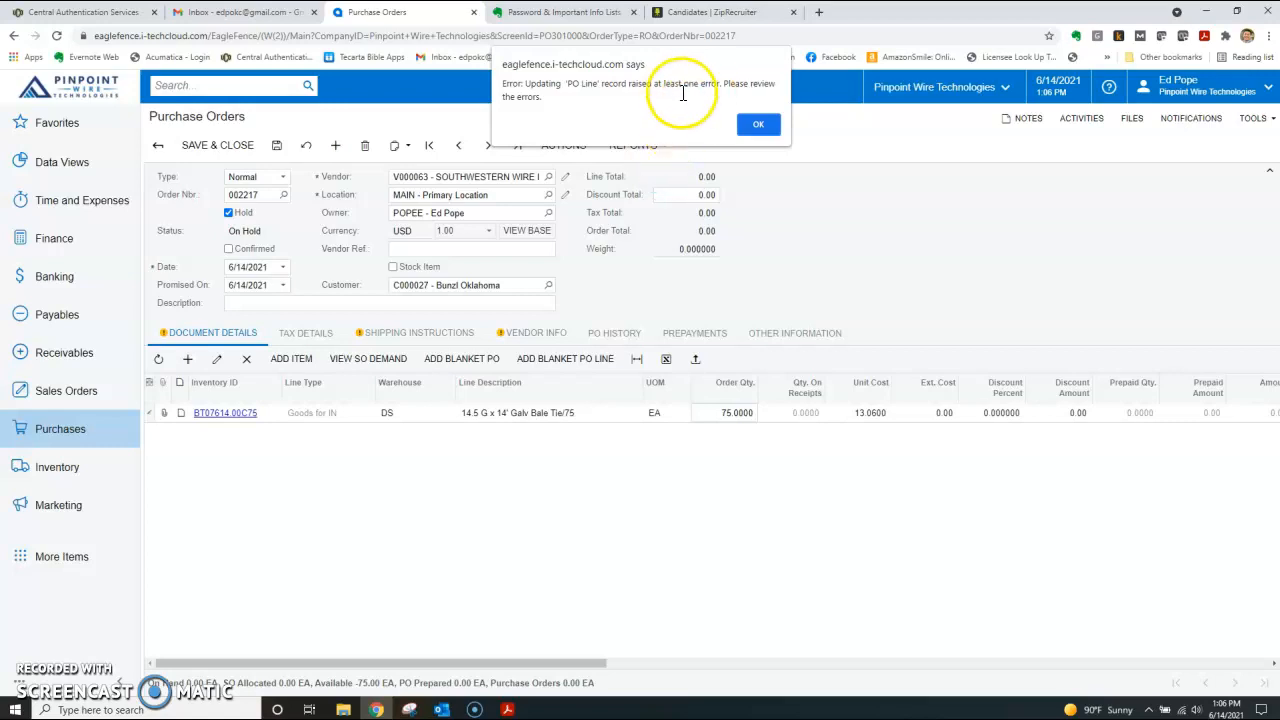
pyautogui.click(759, 127)
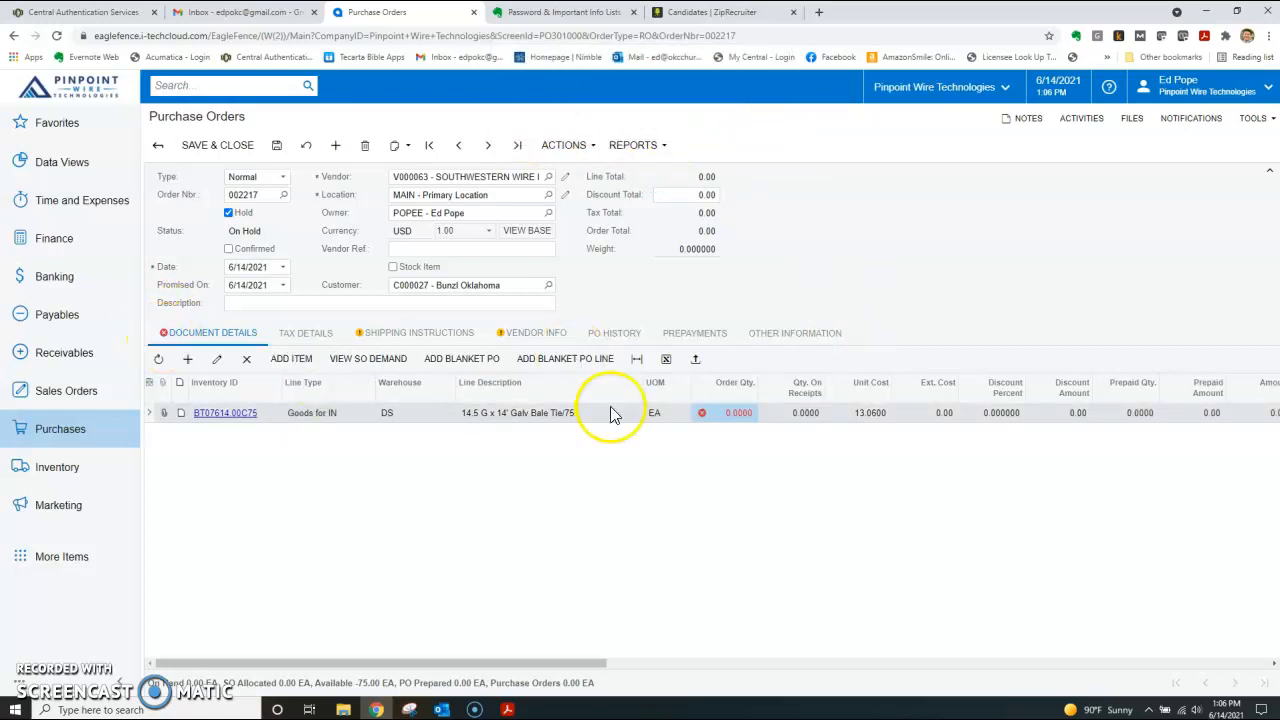
# Step: Re-enter the line's order quantity as 75 and try again to print the purchase order
pyautogui.click(723, 415)
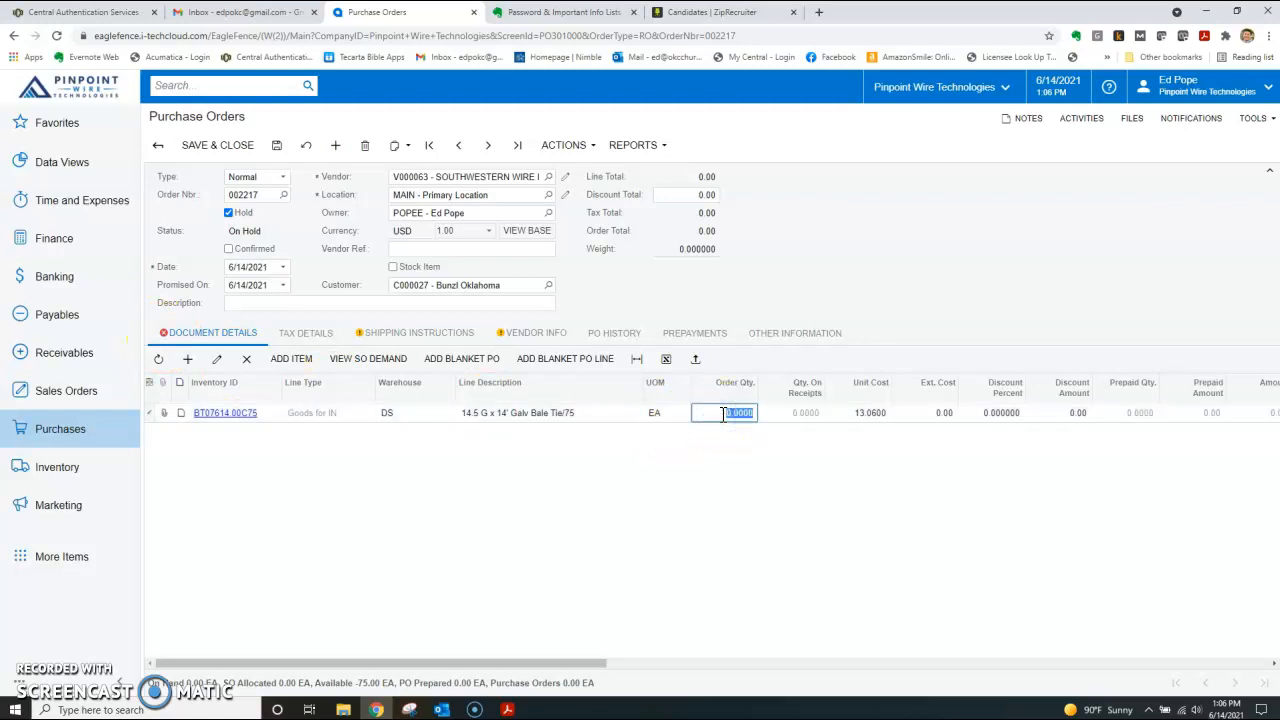
pyautogui.click(685, 499)
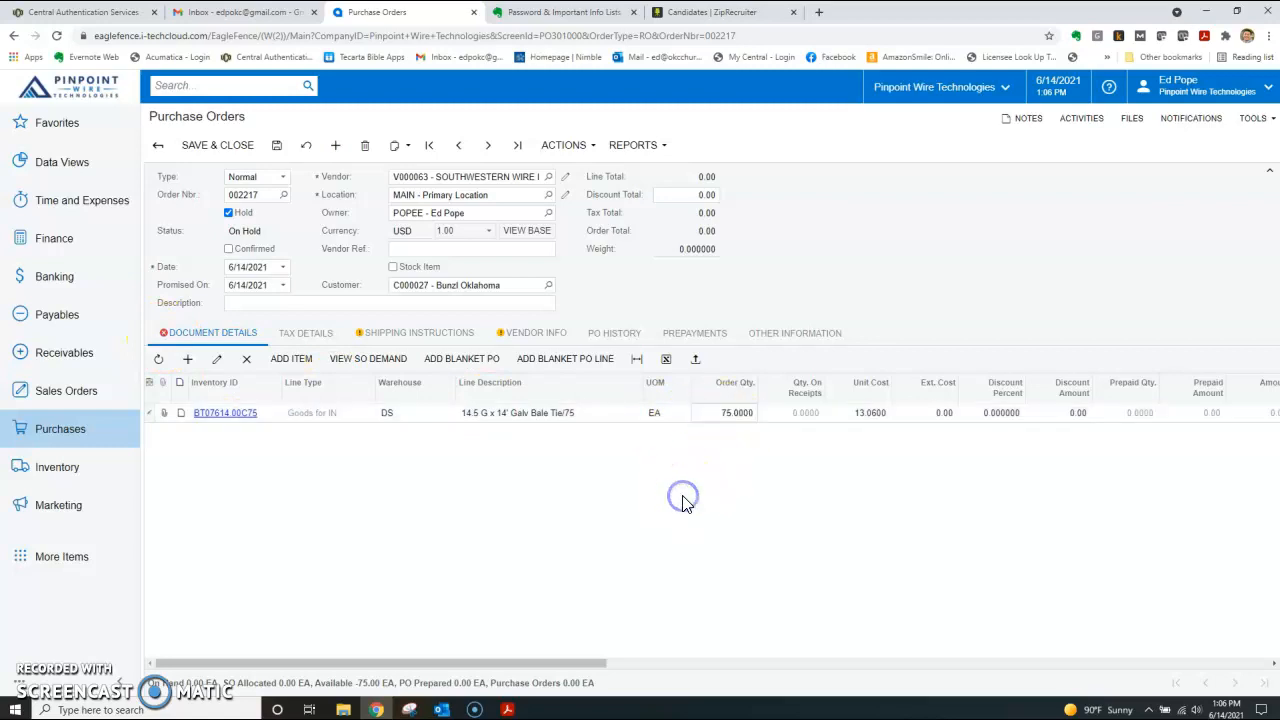
pyautogui.click(632, 145)
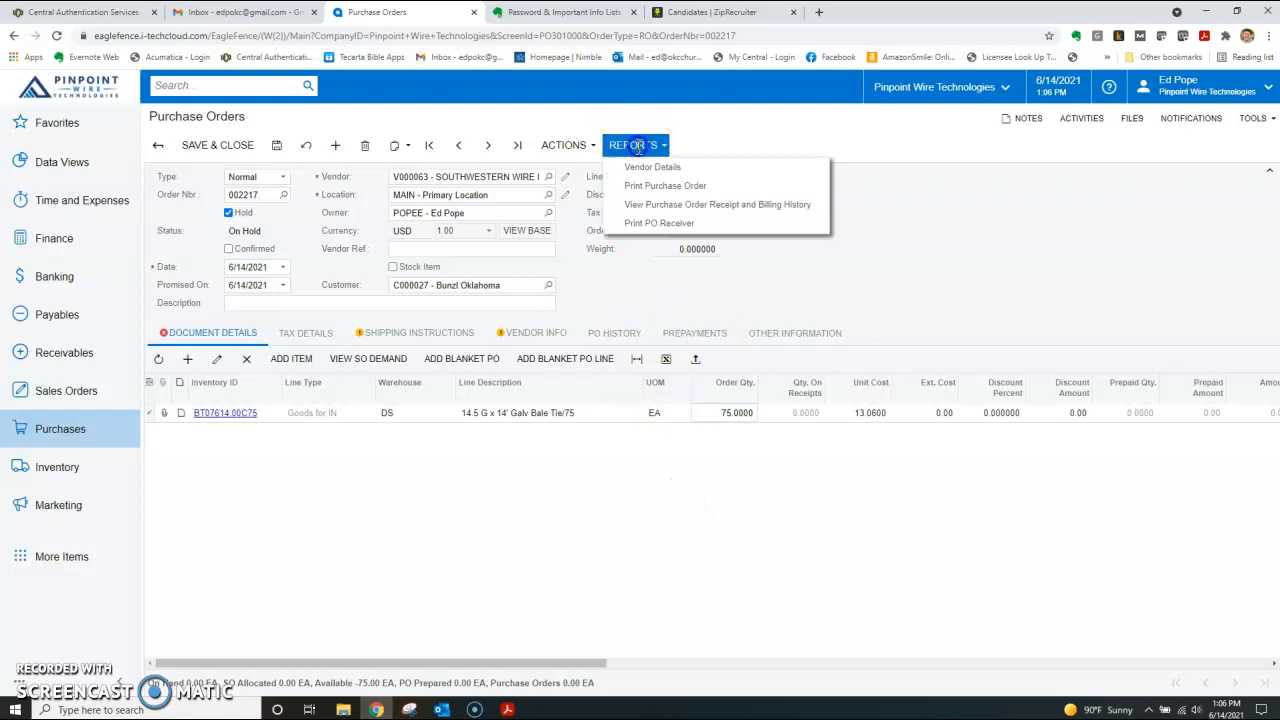
pyautogui.click(654, 189)
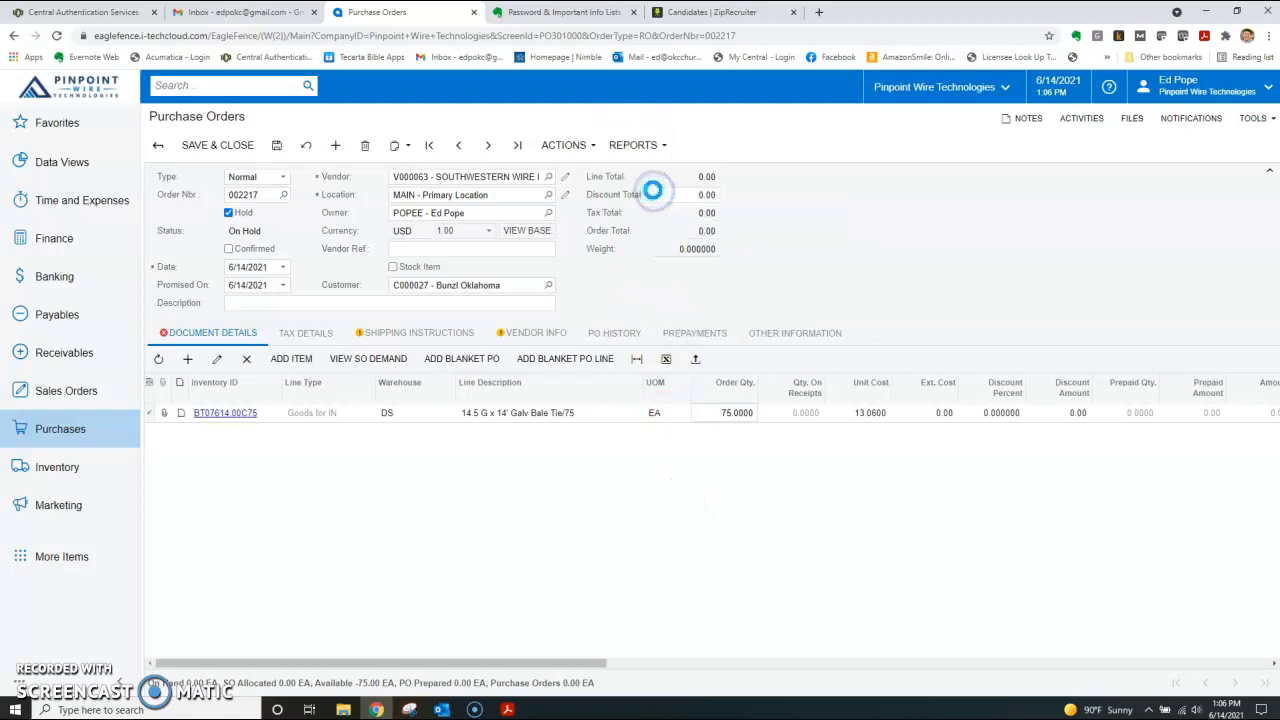
pyautogui.click(758, 124)
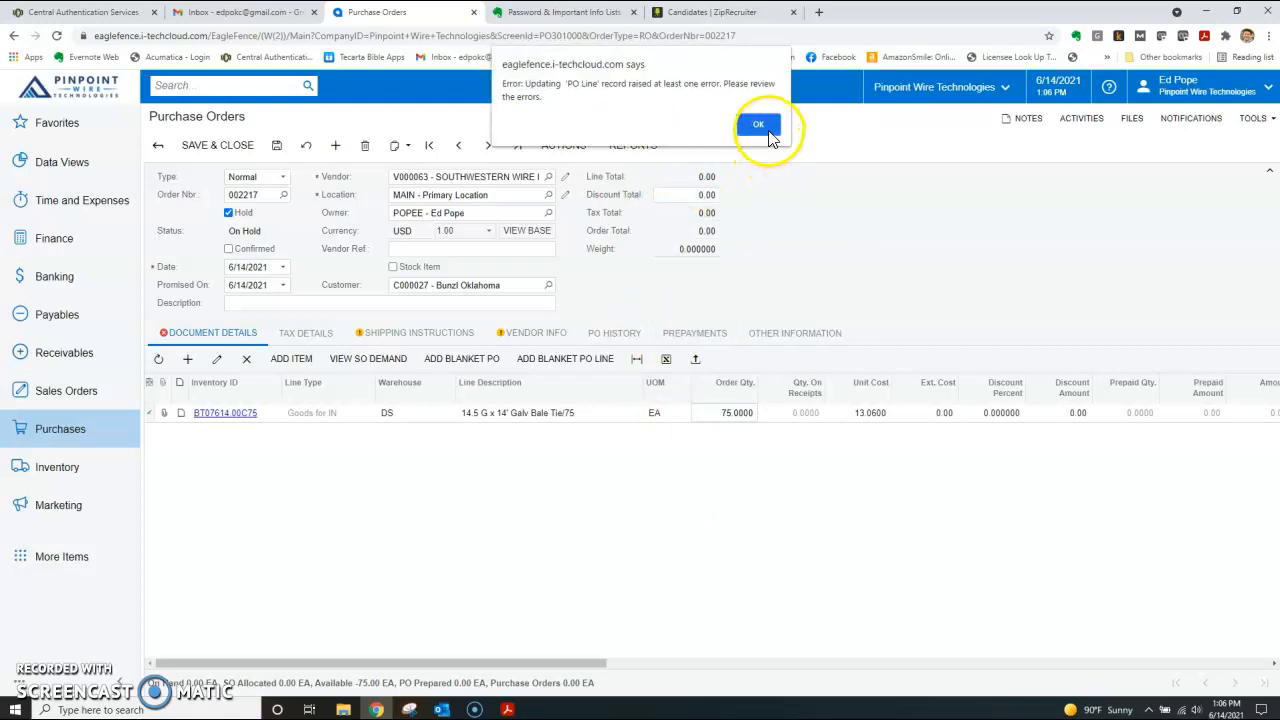
# Step: Set the BT07614.00C75 line's order quantity to 75 and save the purchase order
pyautogui.click(727, 413)
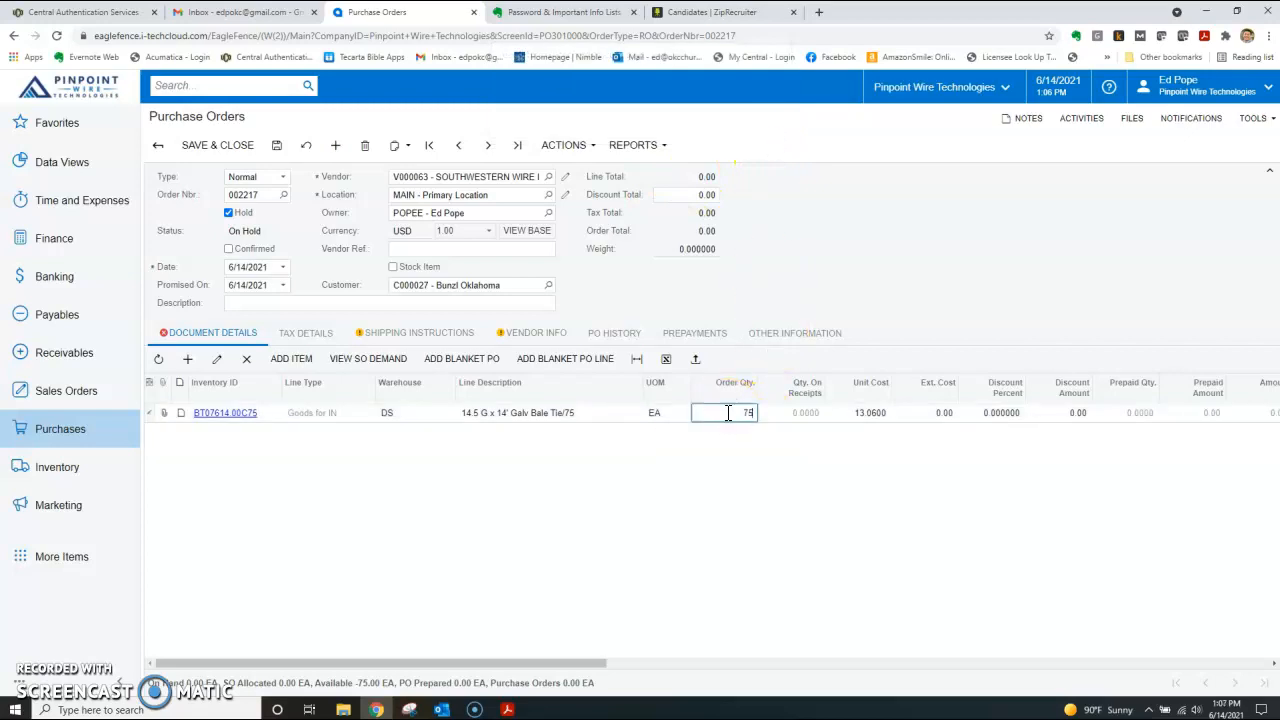
pyautogui.click(697, 477)
pyautogui.click(288, 147)
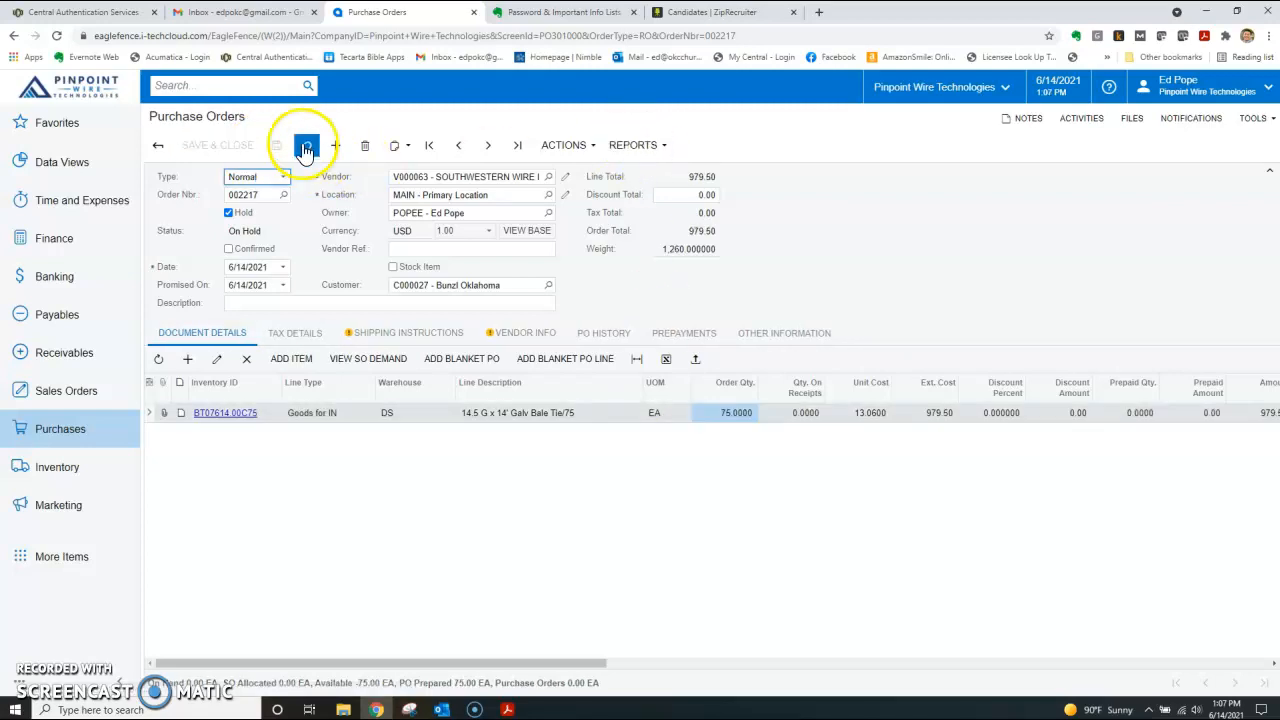
# Step: Generate the printable purchase order with the Print Purchase Order report, returning to the order once to run it again
pyautogui.click(624, 145)
pyautogui.click(648, 180)
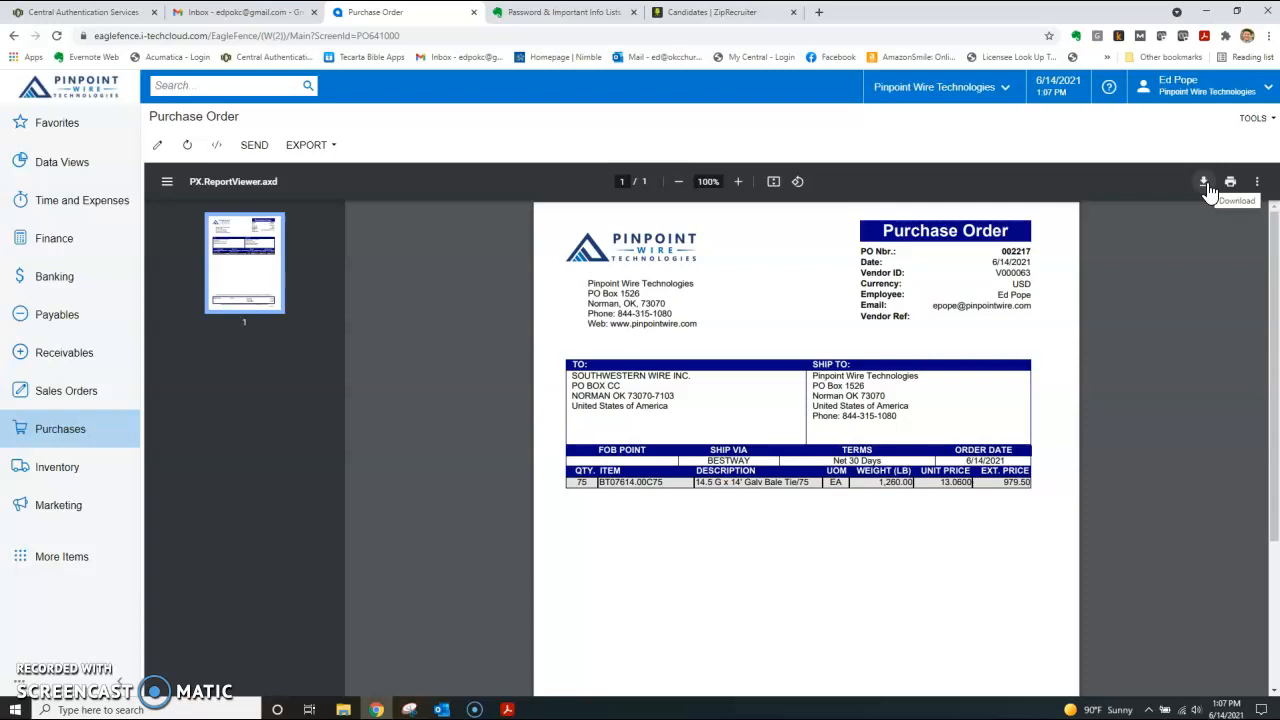
pyautogui.click(14, 36)
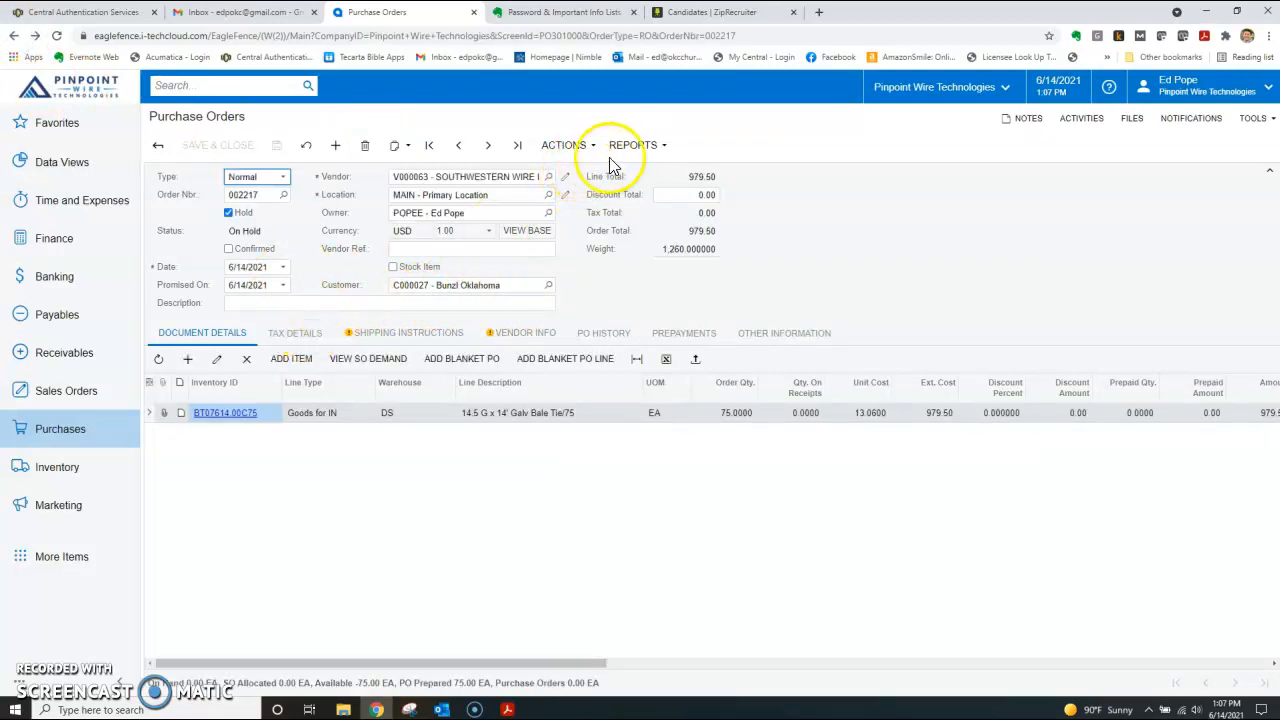
pyautogui.click(641, 155)
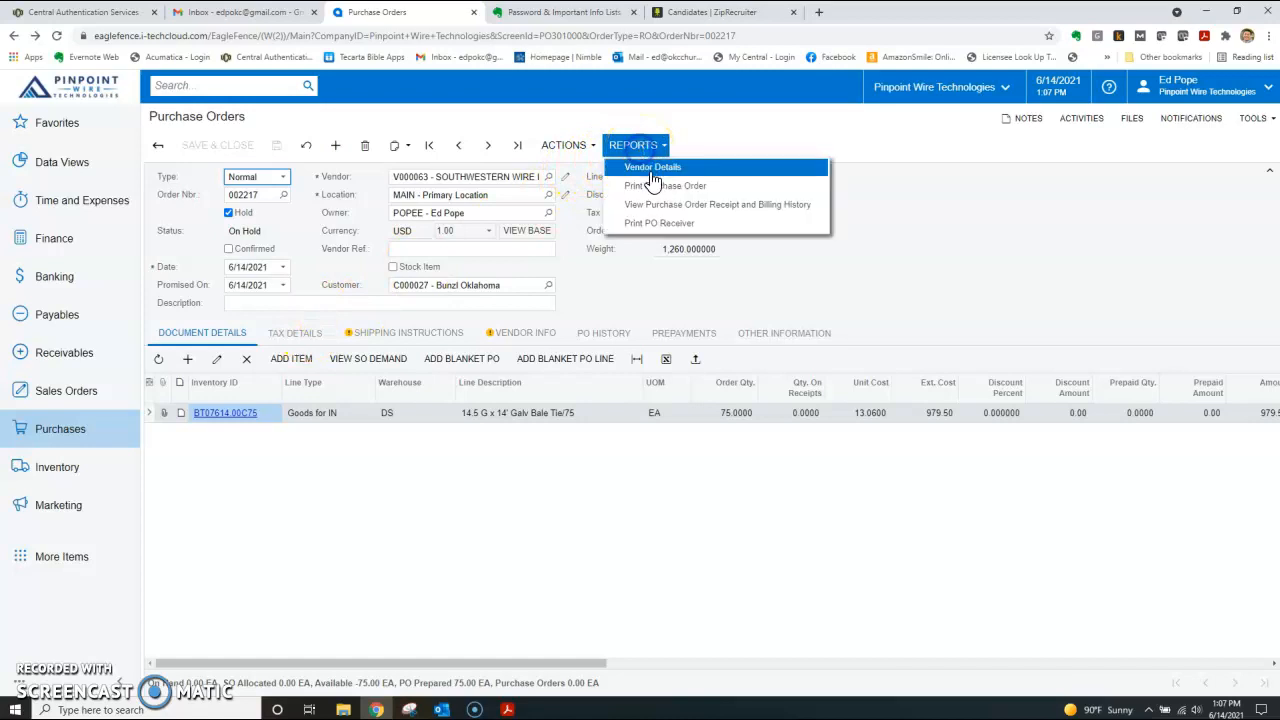
pyautogui.click(651, 186)
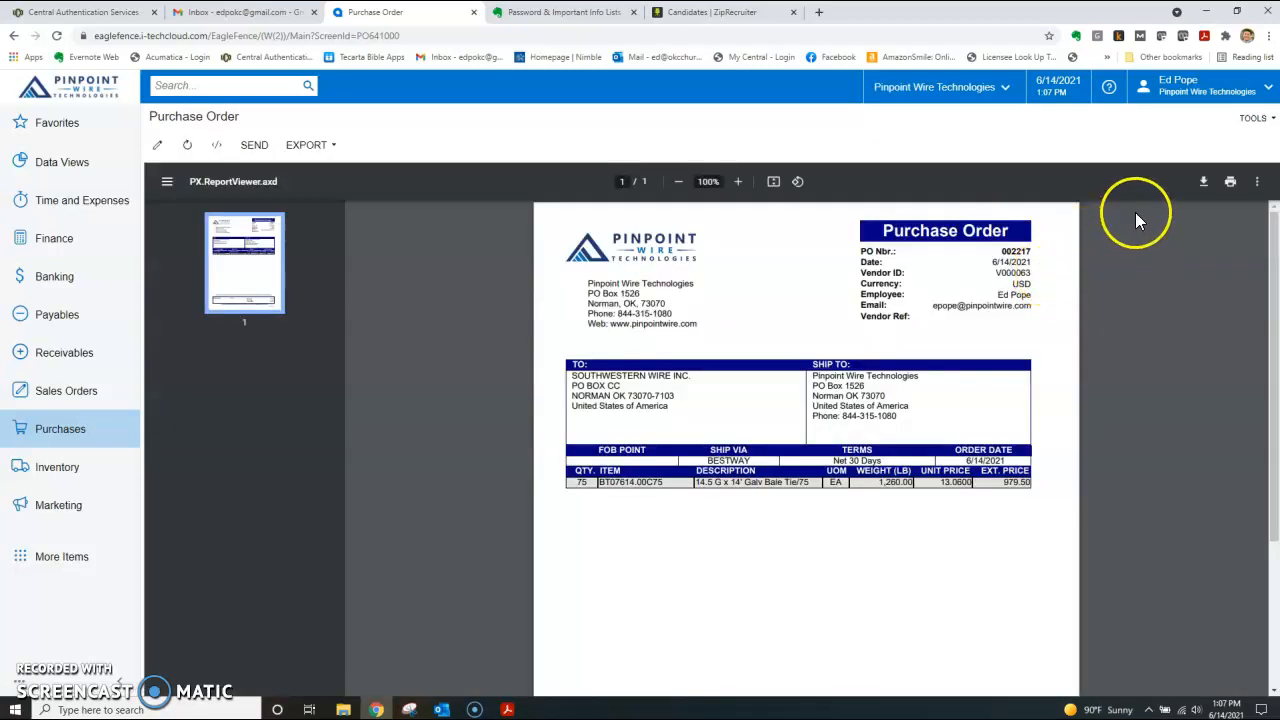
# Step: Download the purchase order PDF and choose PW > Accounts Payable > Purchase Orders > 2021 as its destination folder
pyautogui.click(1205, 183)
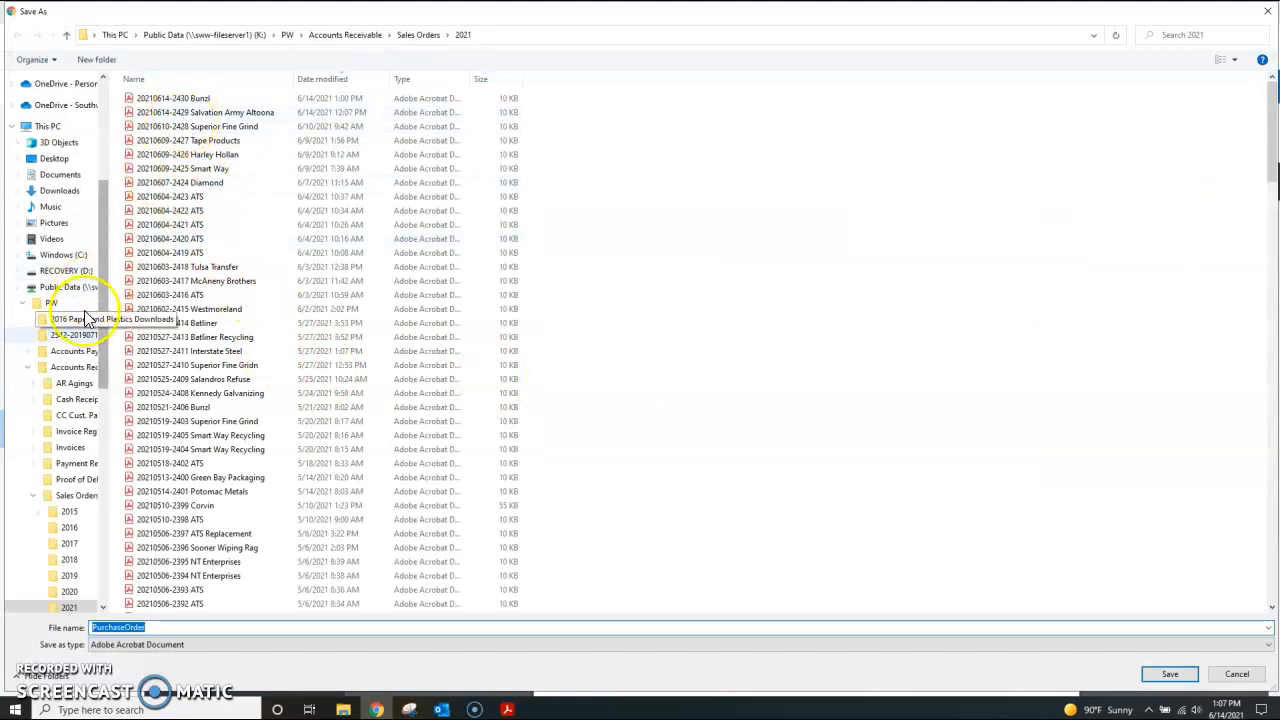
pyautogui.scroll(5, 75, 400)
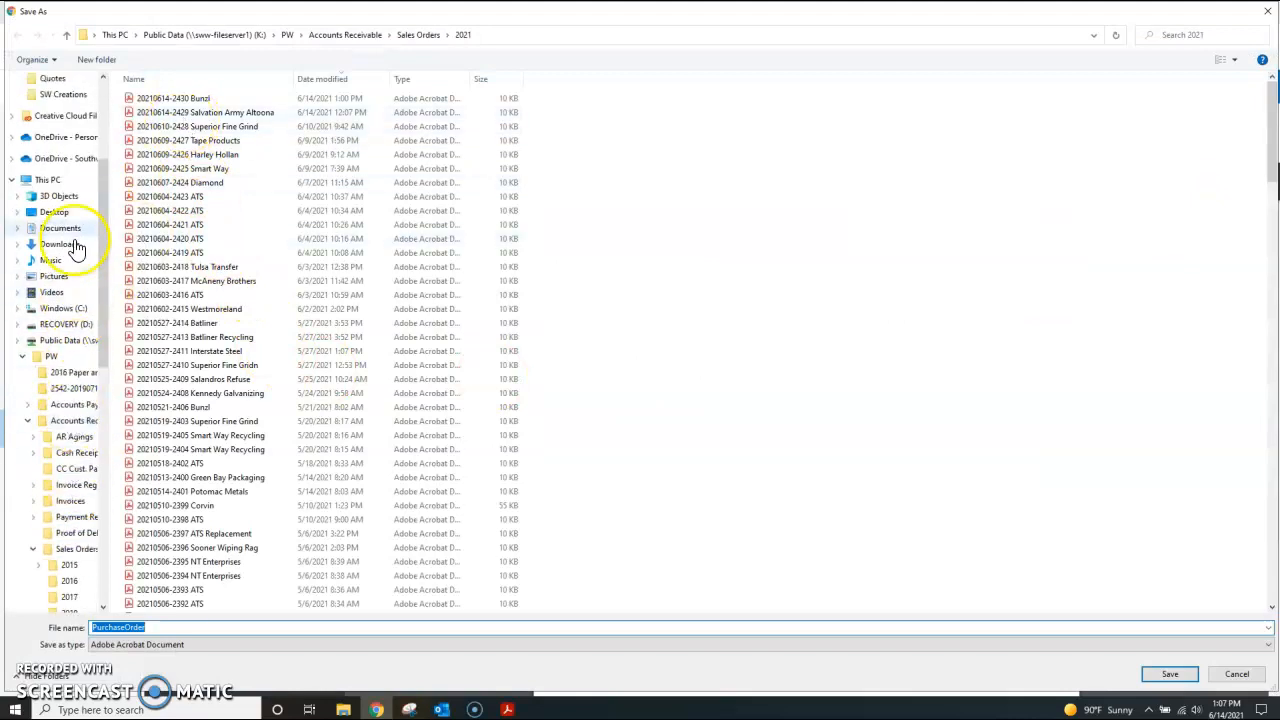
pyautogui.scroll(1, 62, 145)
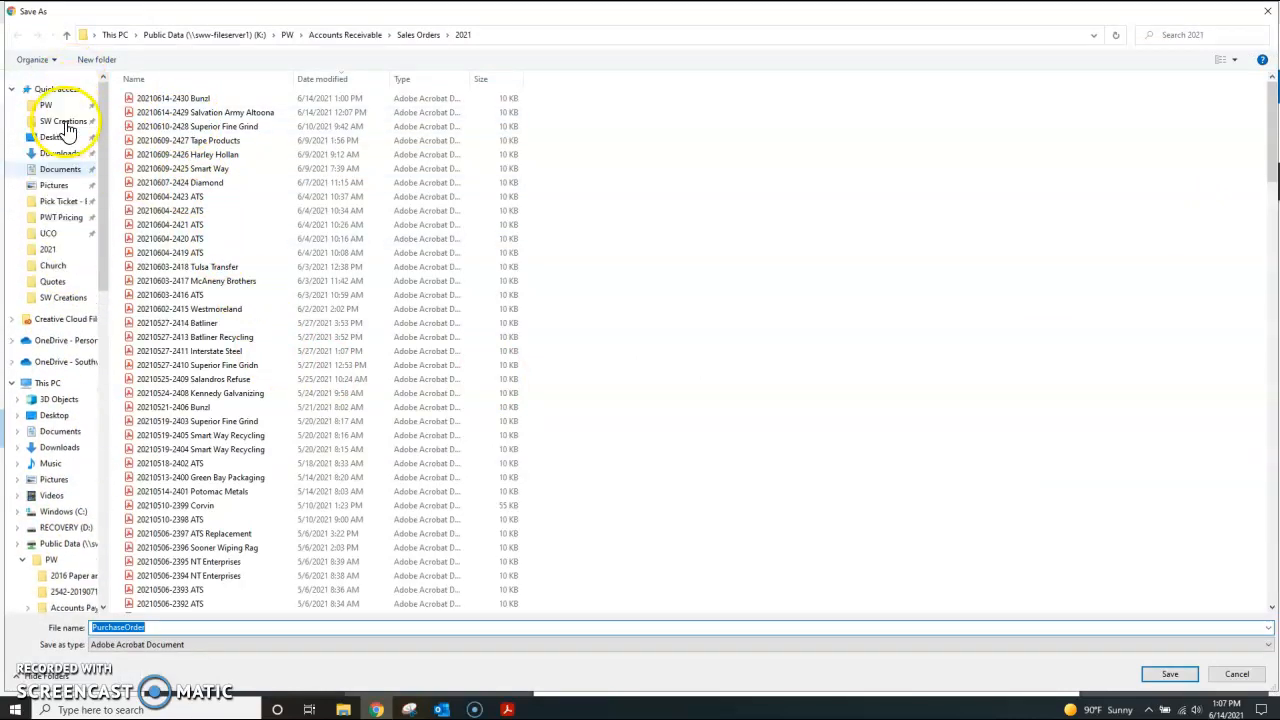
pyautogui.click(55, 107)
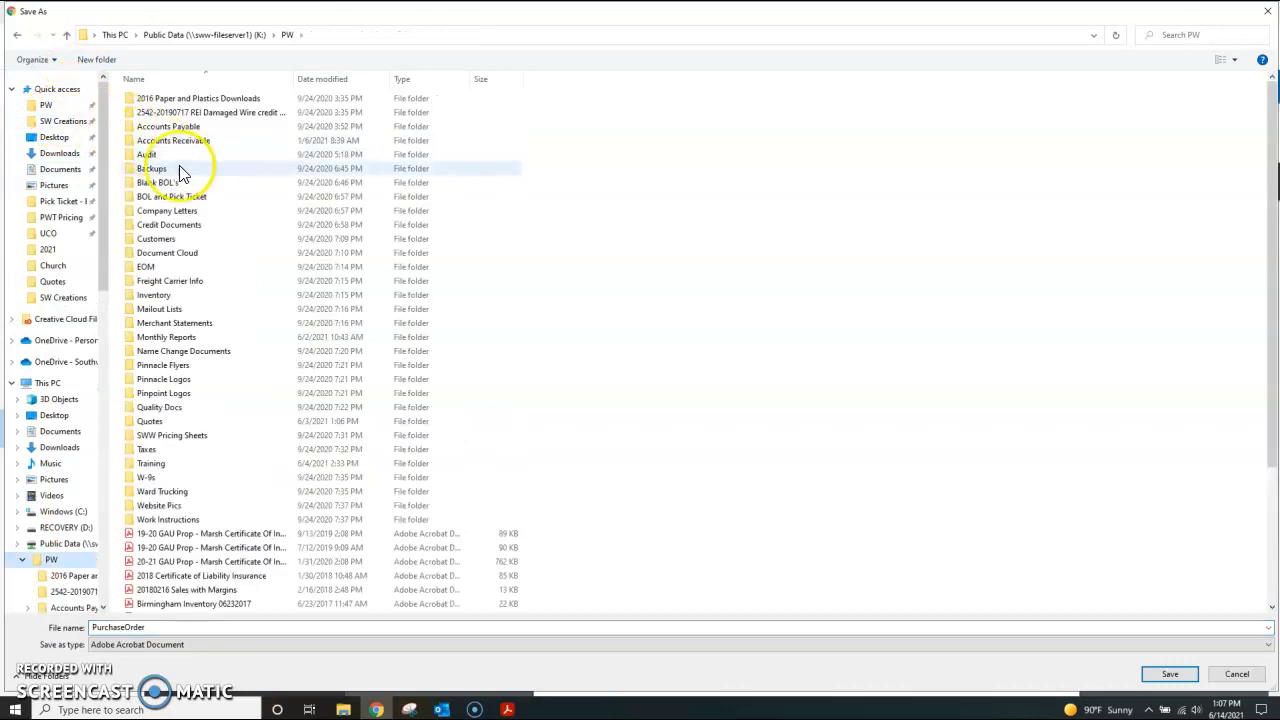
pyautogui.doubleClick(188, 128)
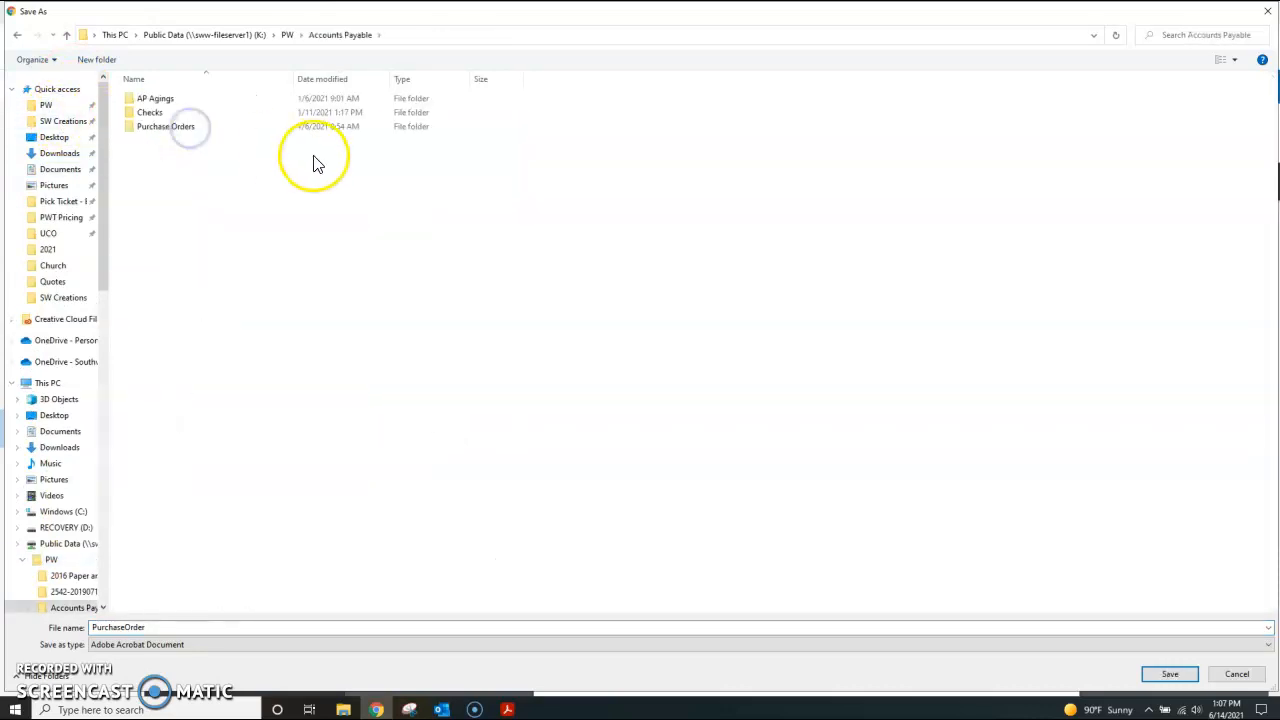
pyautogui.click(177, 128)
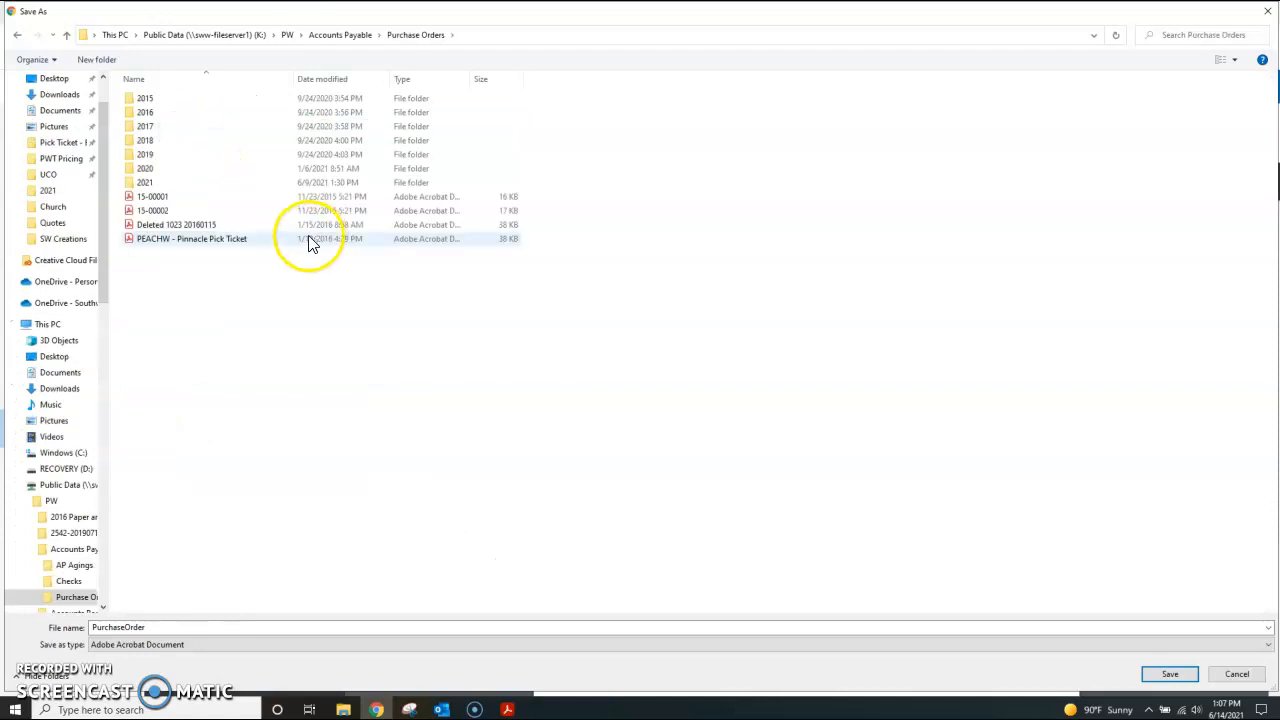
pyautogui.doubleClick(190, 183)
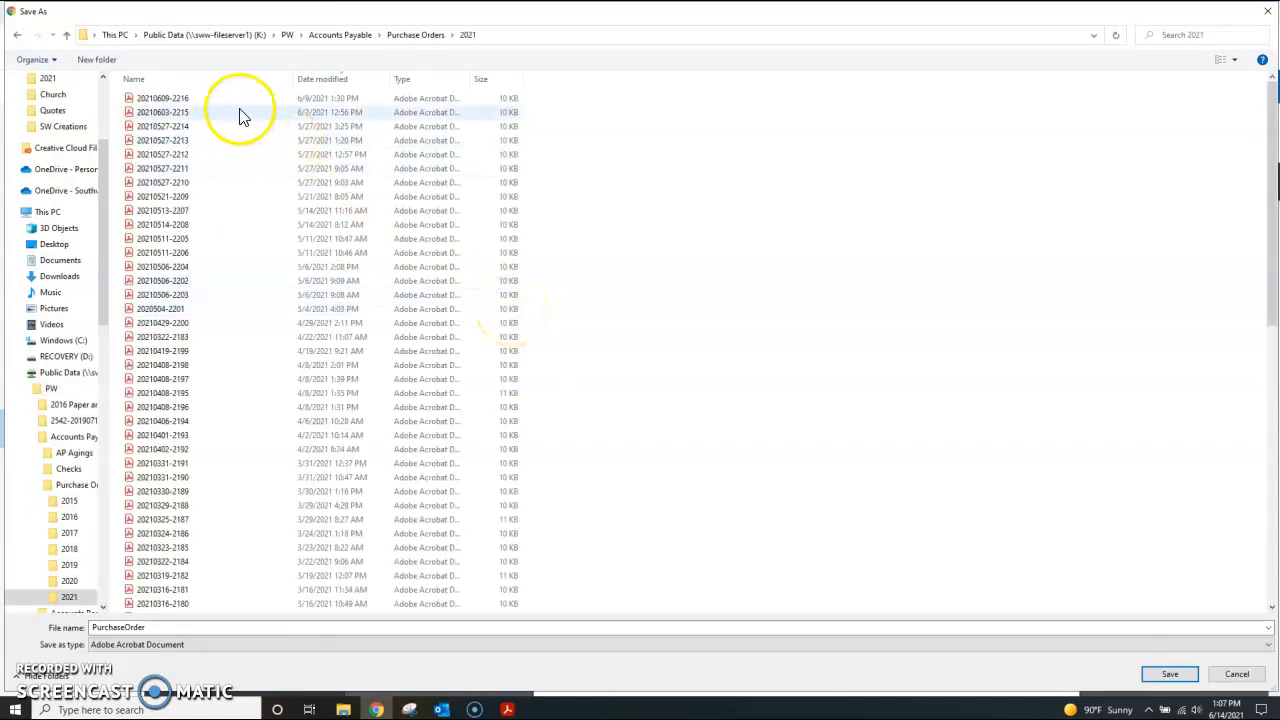
pyautogui.click(312, 80)
pyautogui.click(312, 80)
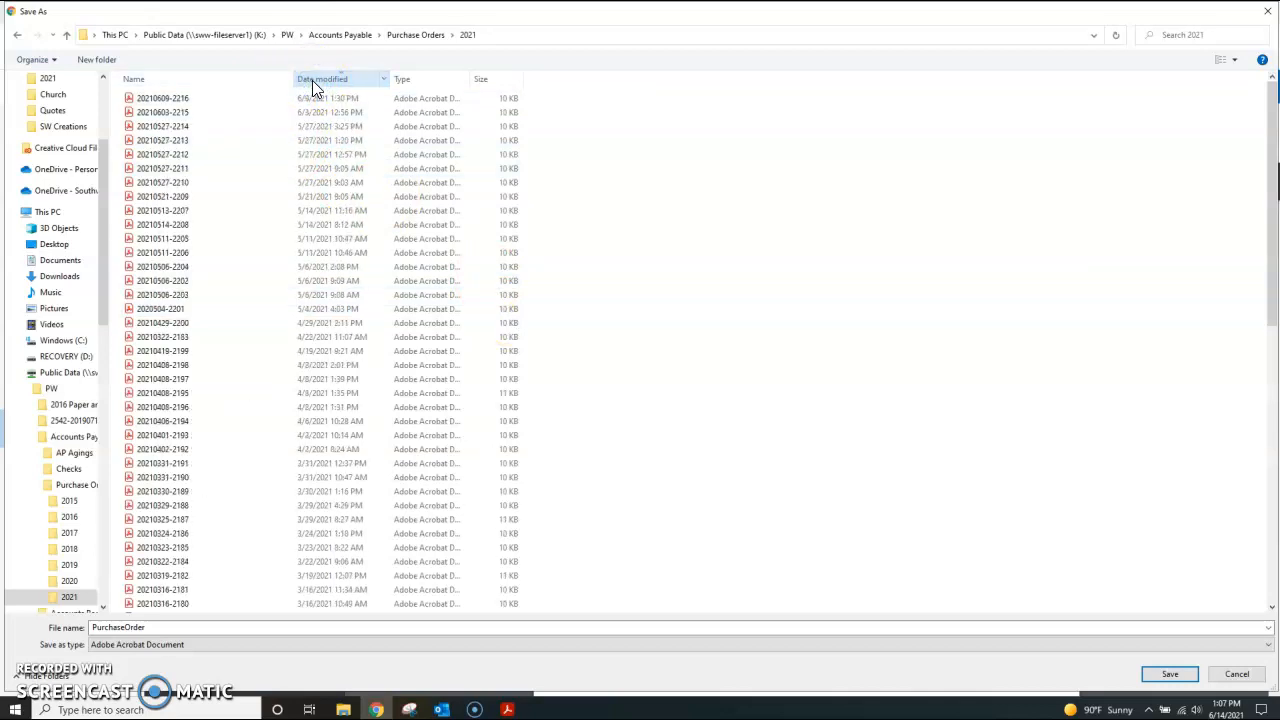
pyautogui.click(205, 102)
pyautogui.doubleClick(116, 627)
pyautogui.click(119, 627)
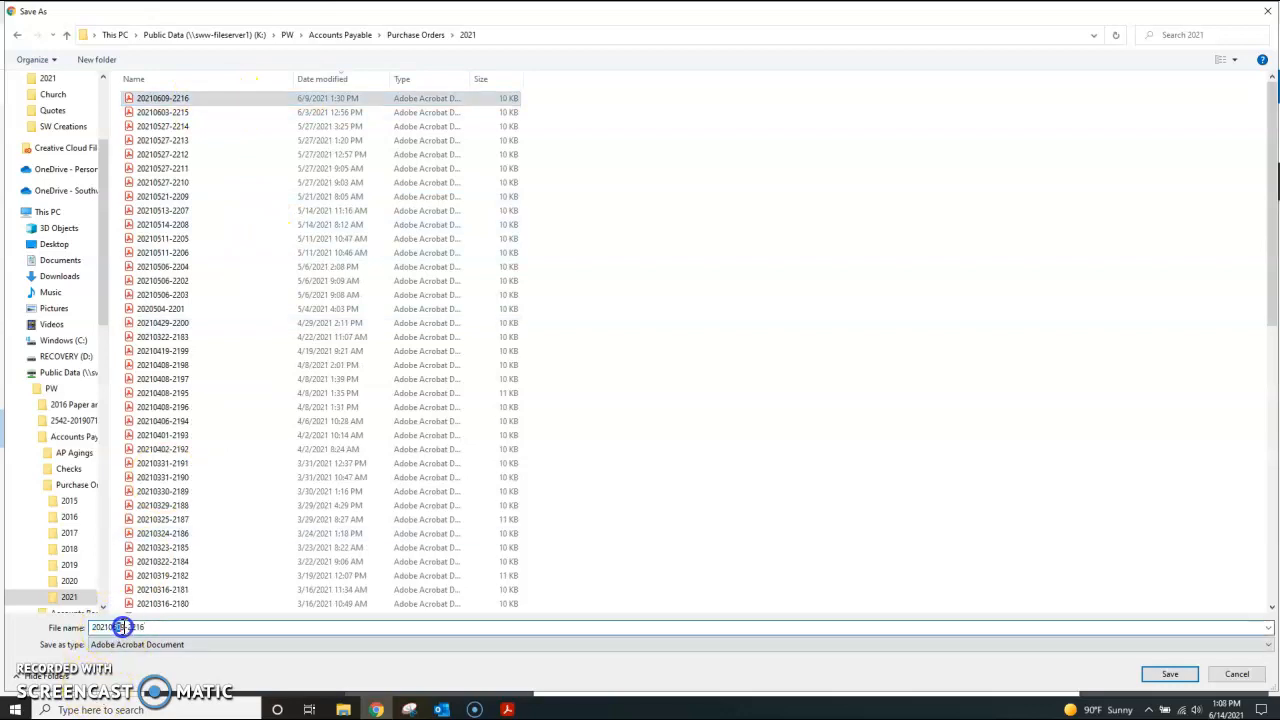
pyautogui.write('14')
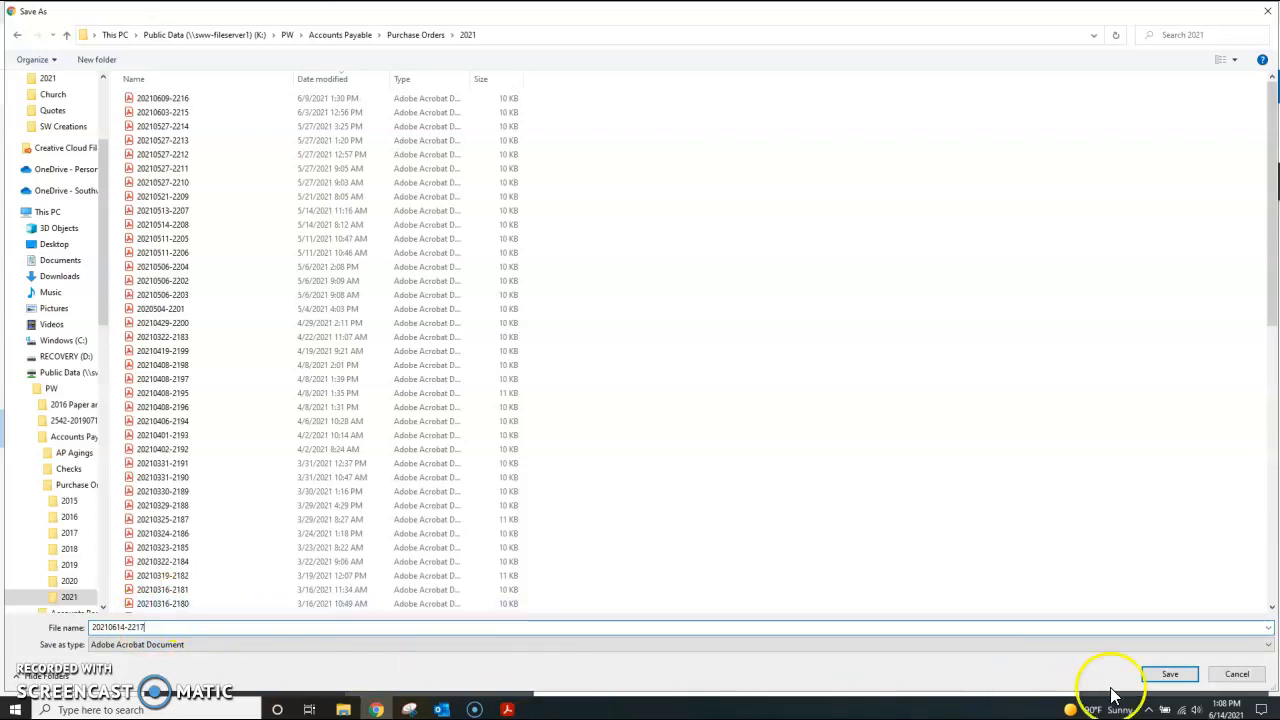
pyautogui.click(1166, 676)
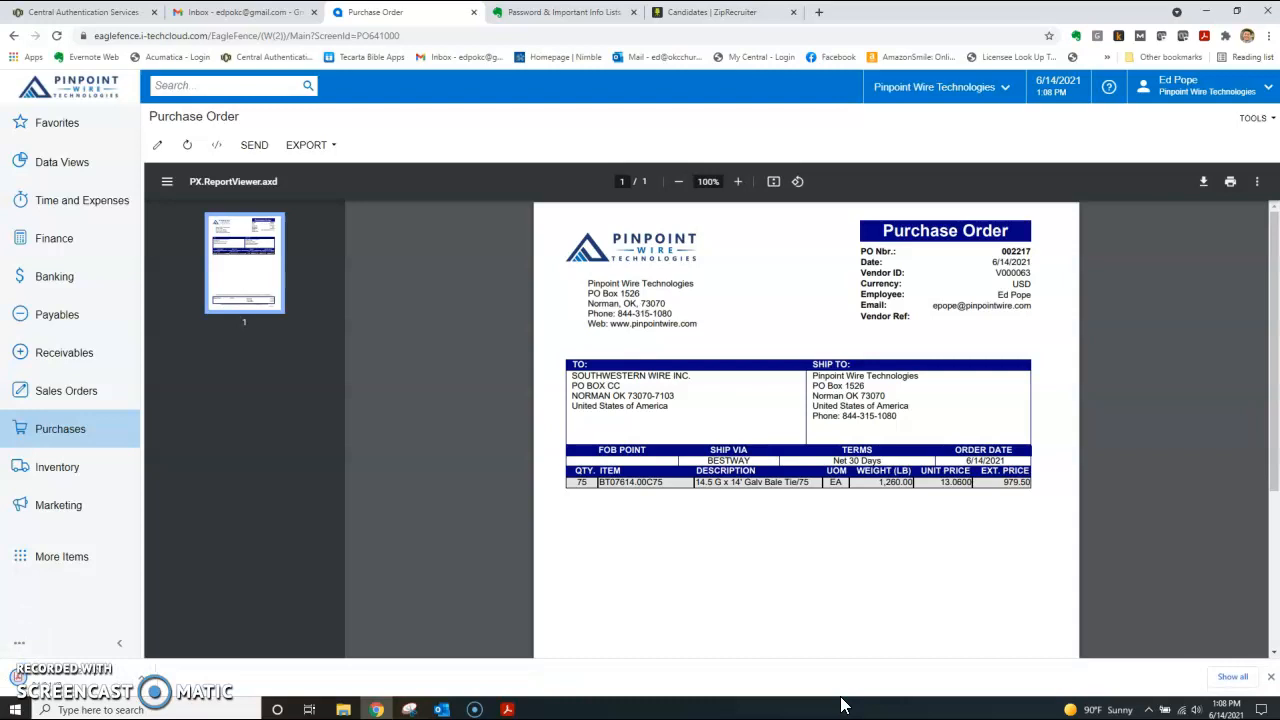
# Step: Open the downloaded 20210614-2217.pdf, check the purchase order details, and close all Acrobat tabs
pyautogui.click(118, 671)
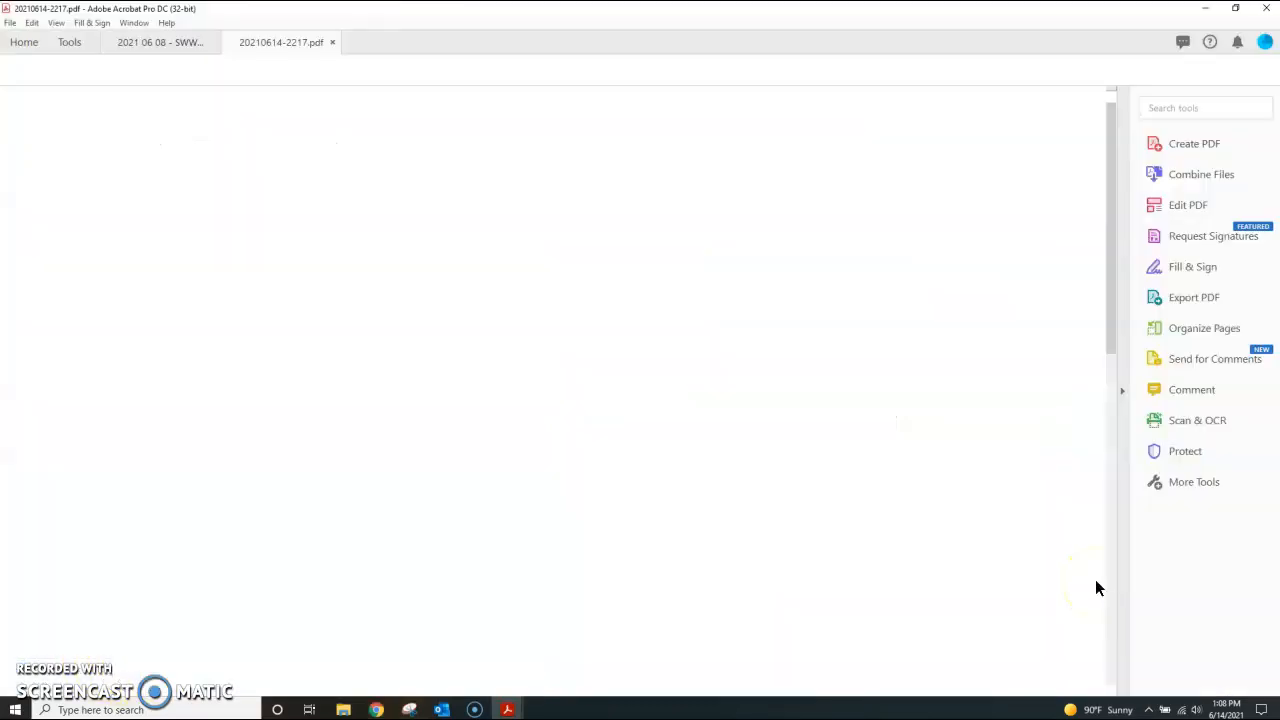
pyautogui.scroll(-2, 725, 471)
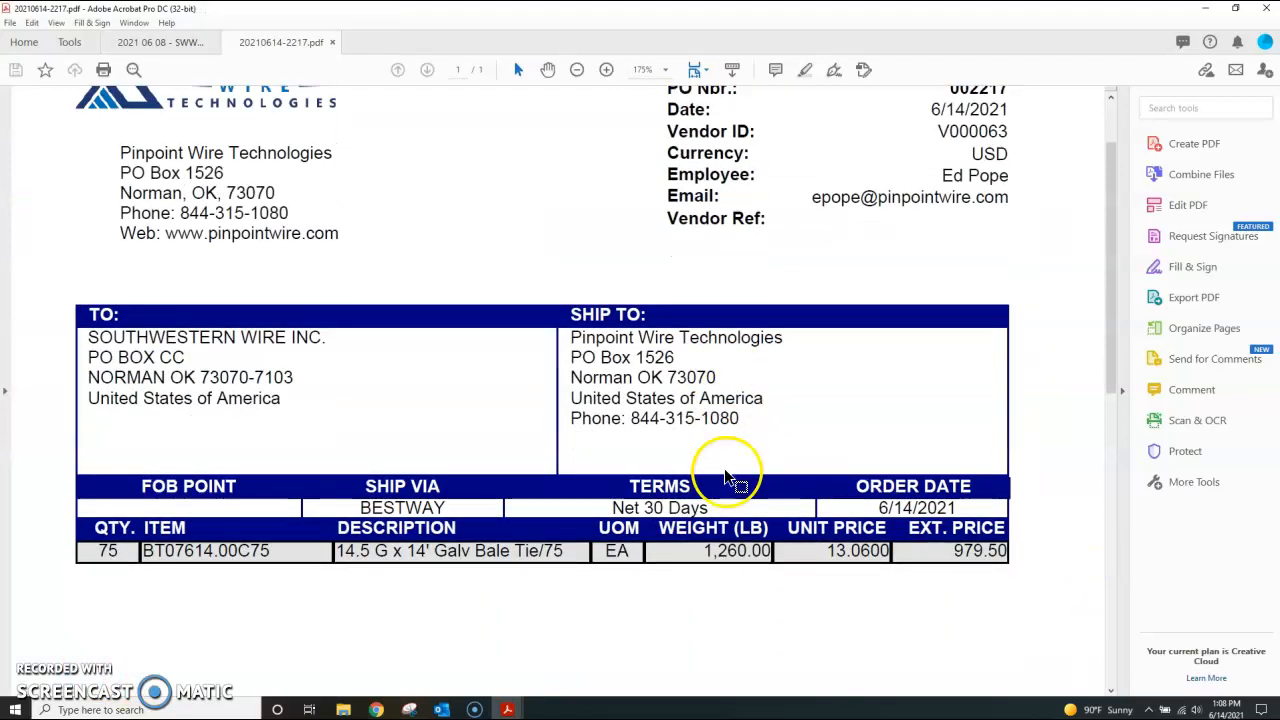
pyautogui.scroll(2, 725, 471)
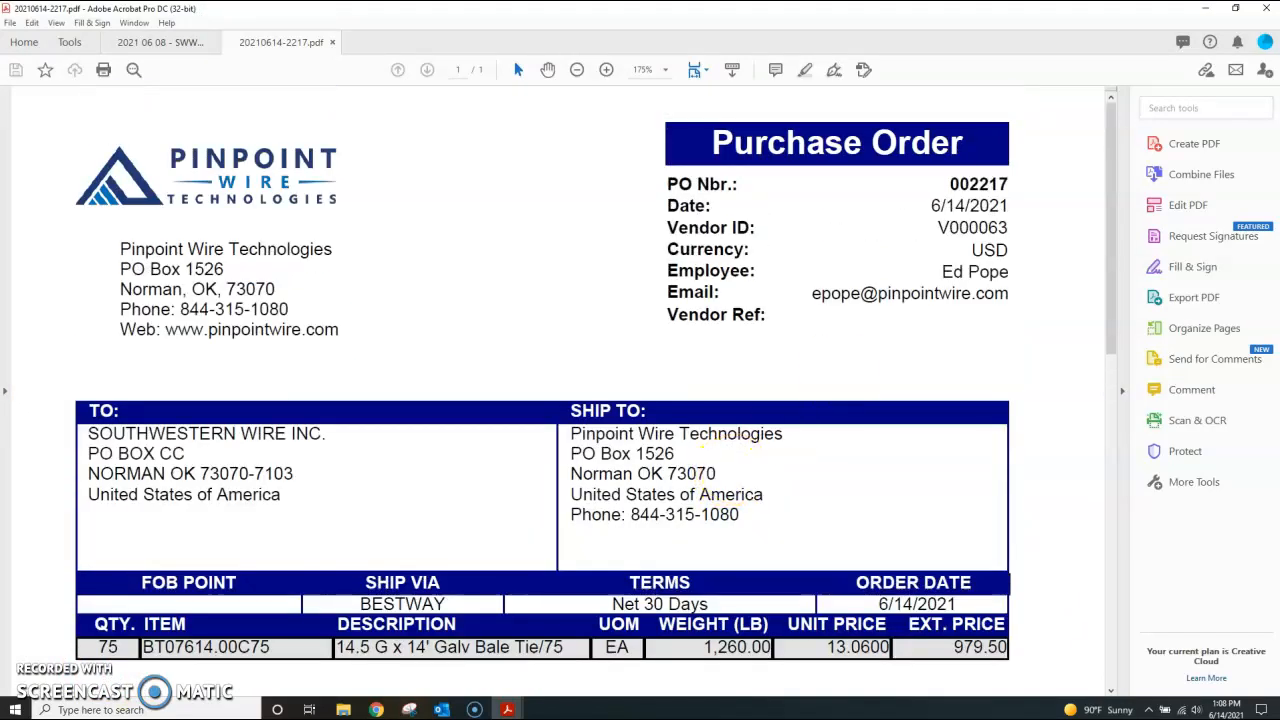
pyautogui.click(1270, 12)
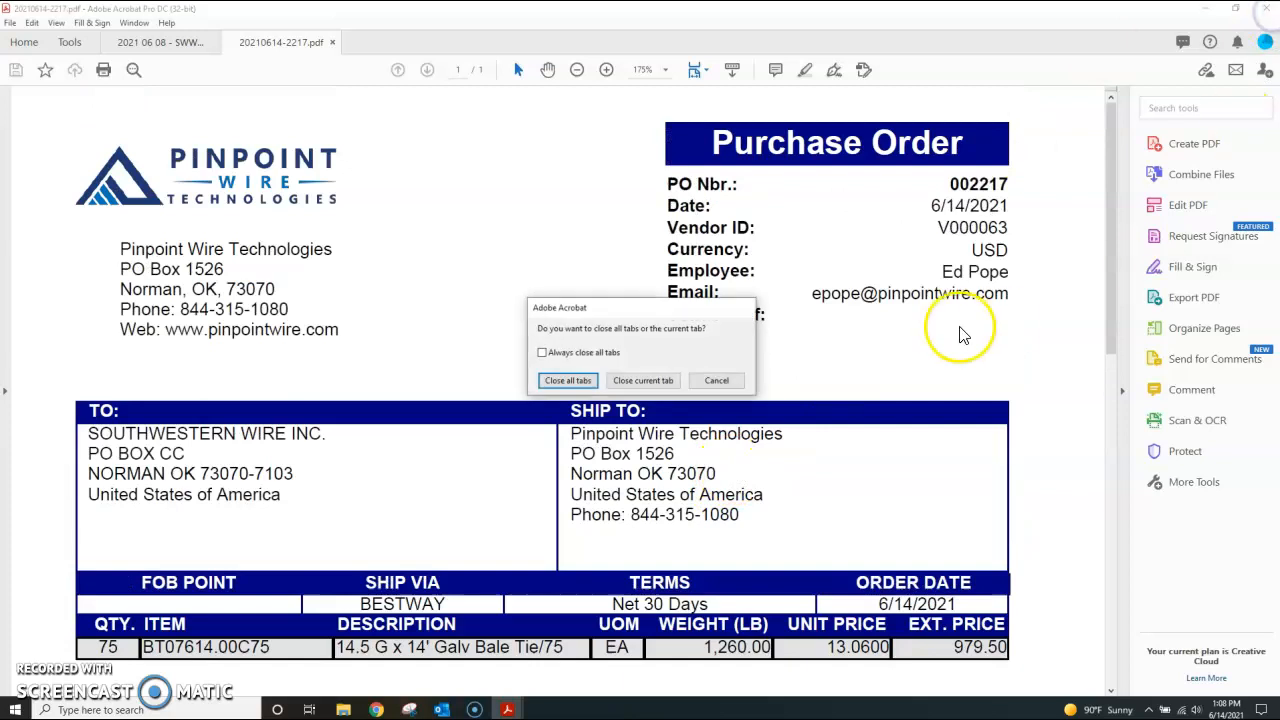
pyautogui.click(582, 388)
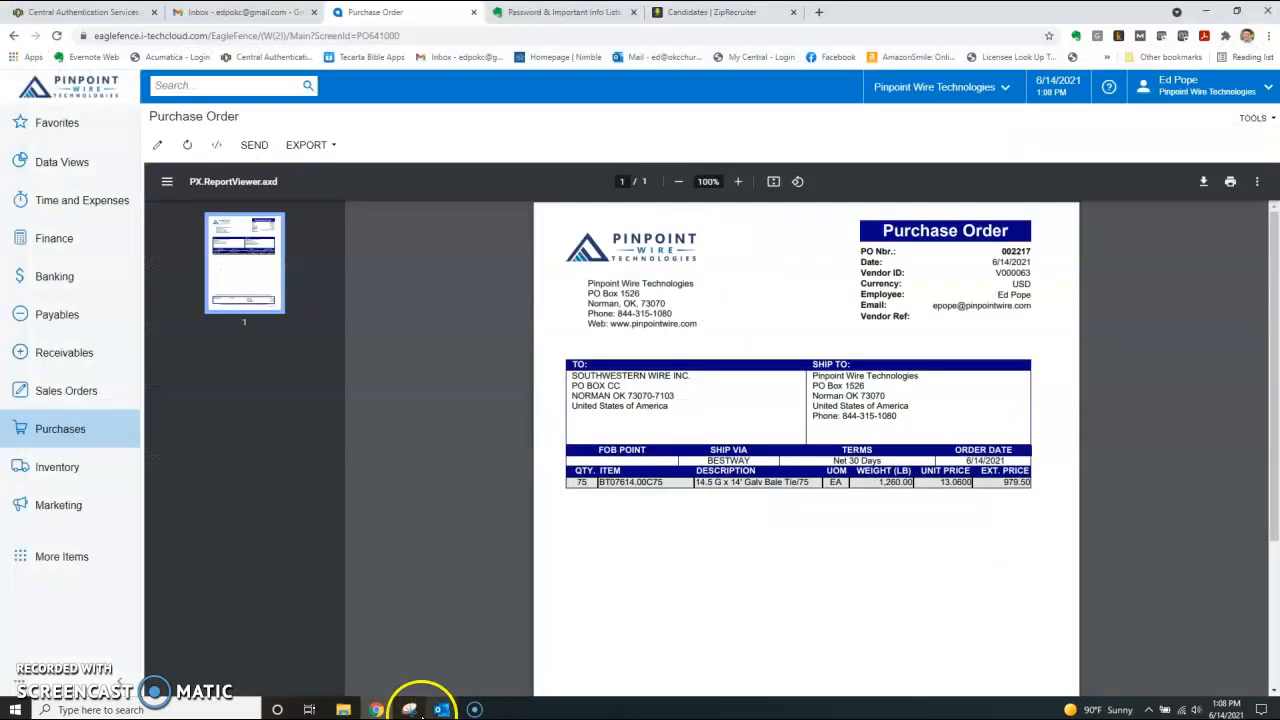
# Step: Switch to Outlook and create a new email from the Southwestern Wire account with 20210614-2217.pdf attached
pyautogui.click(441, 710)
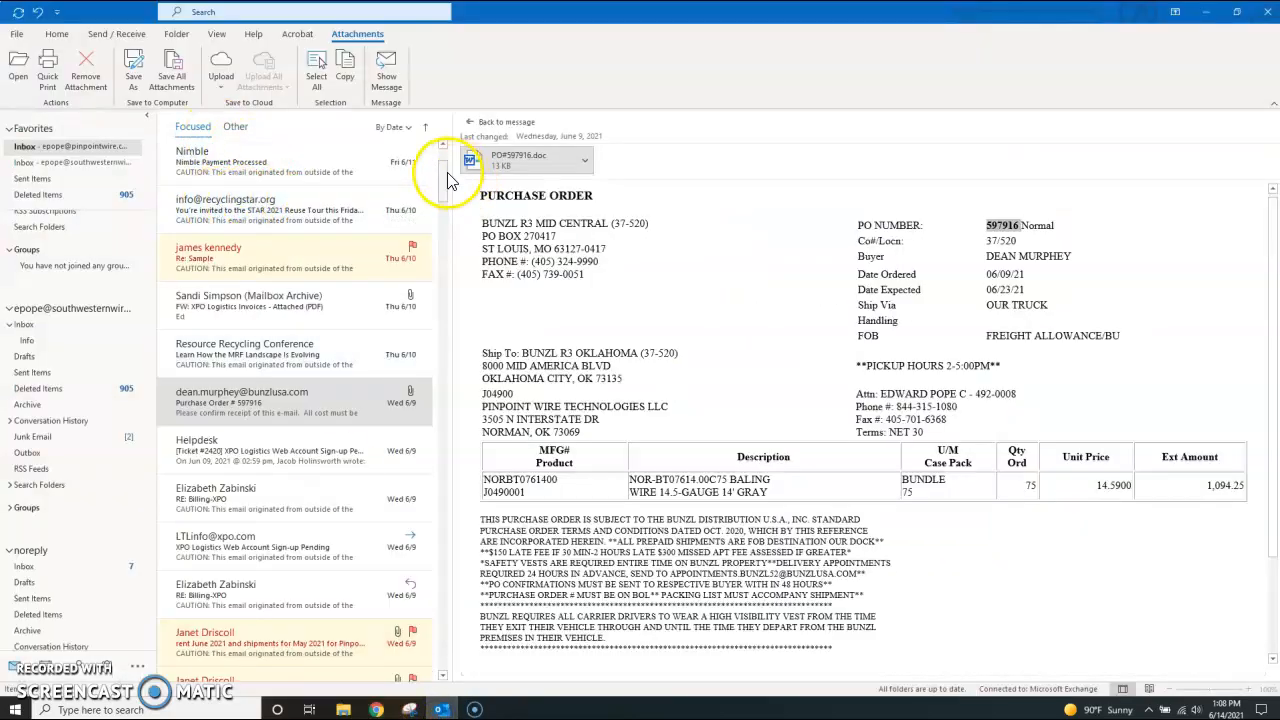
pyautogui.scroll(2, 430, 150)
pyautogui.click(48, 146)
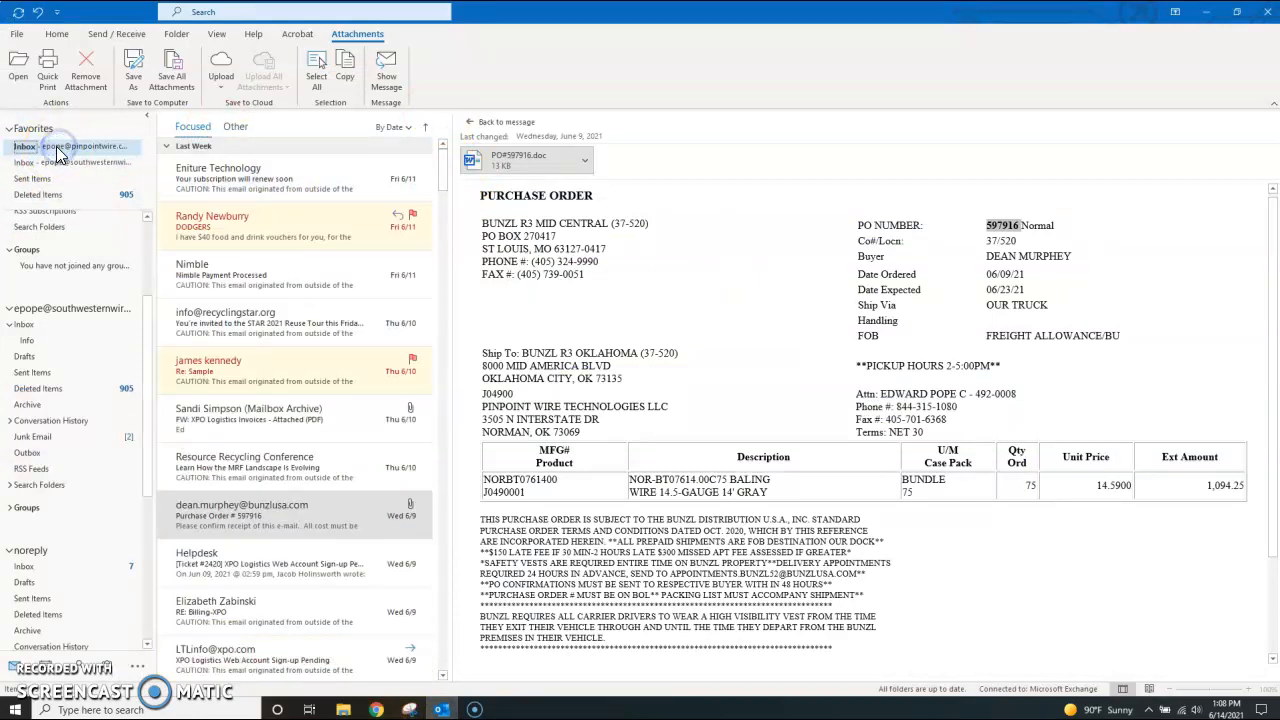
pyautogui.click(72, 324)
pyautogui.click(25, 74)
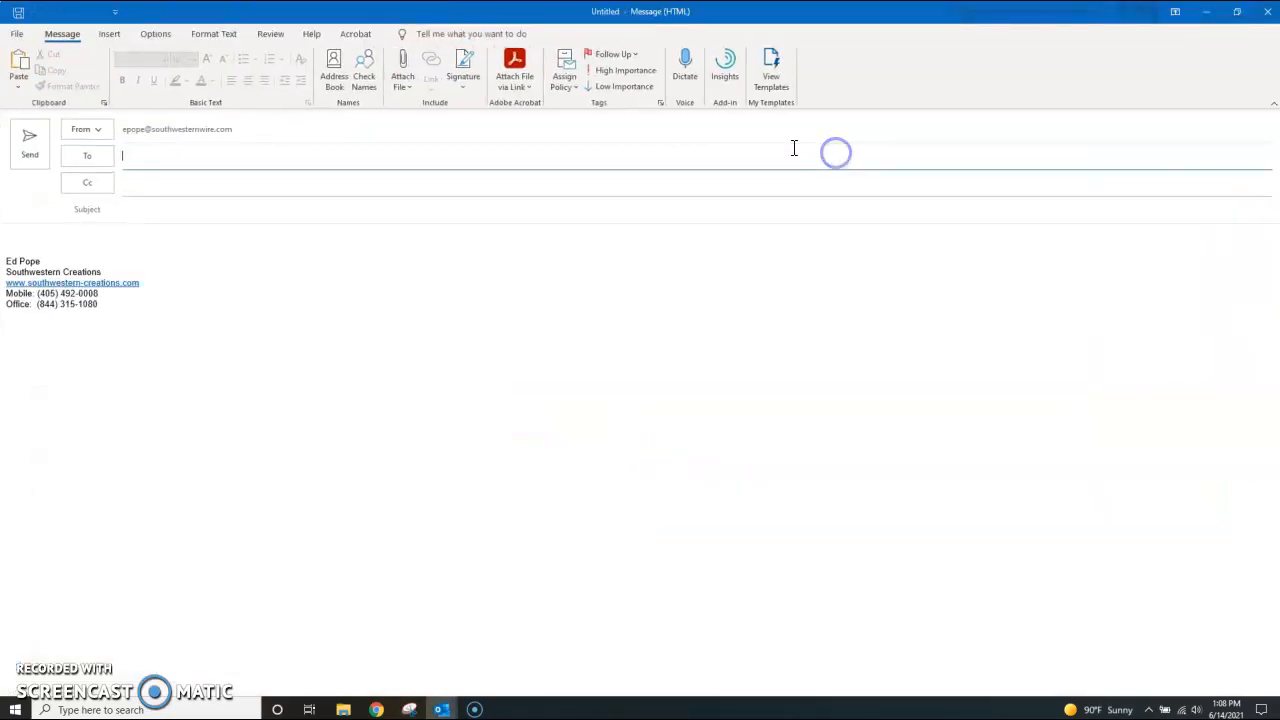
pyautogui.click(401, 72)
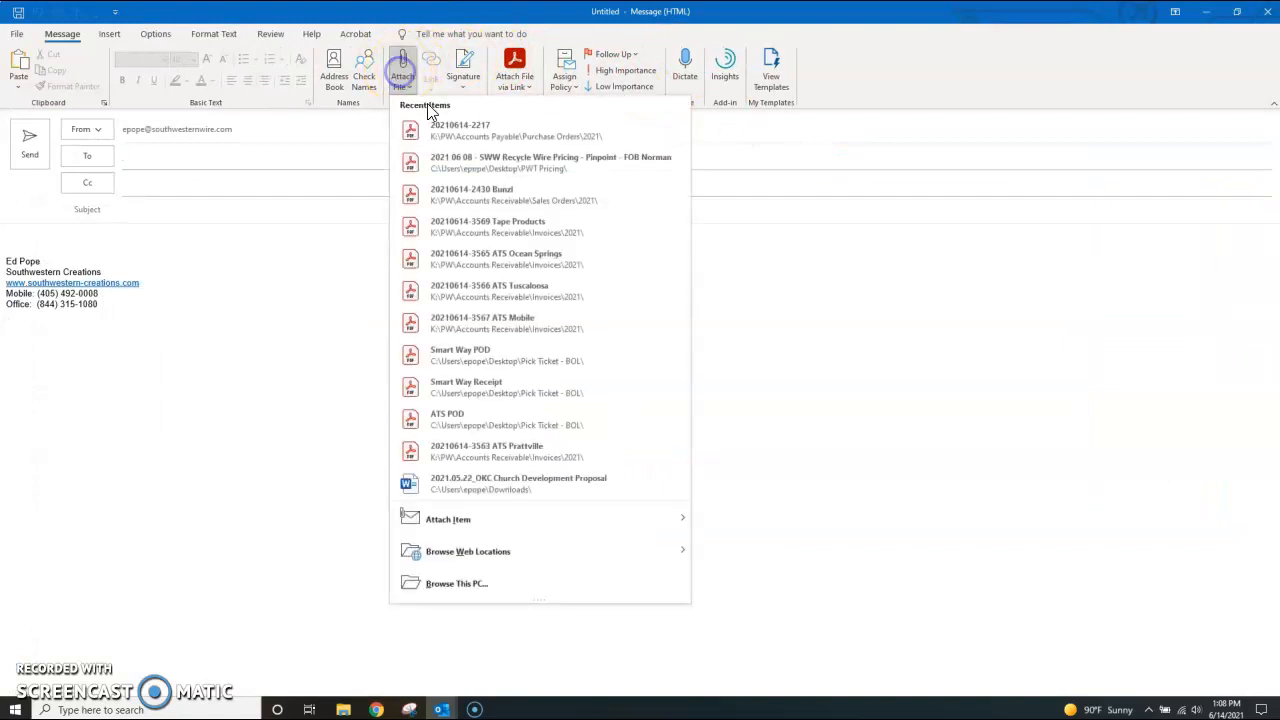
pyautogui.click(444, 134)
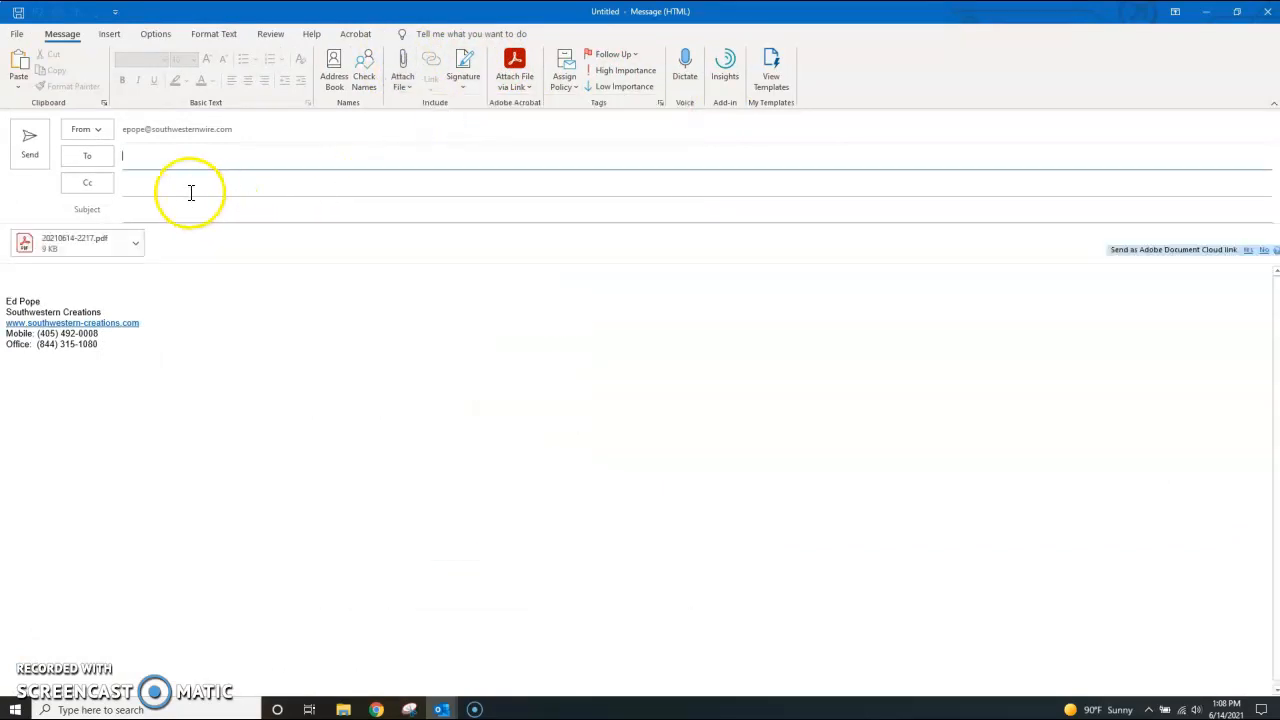
# Step: Address the email to the two purchase order contacts, looking each one up by first name
pyautogui.click(137, 164)
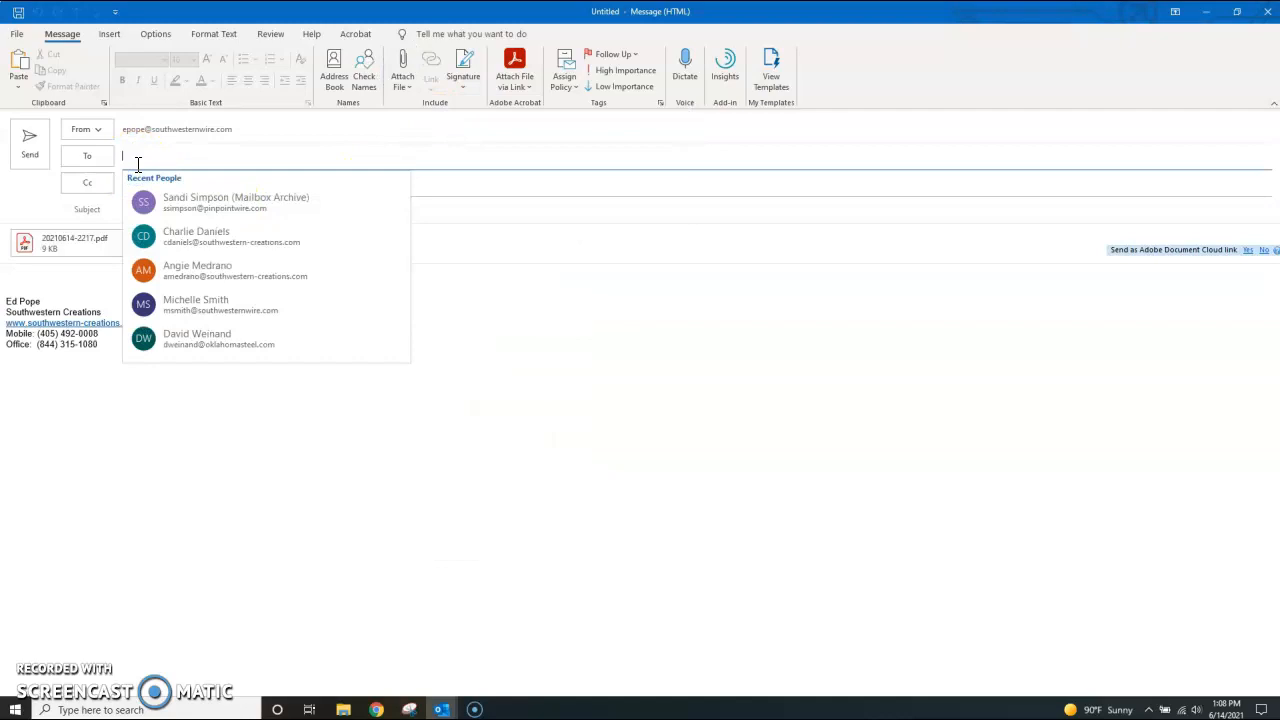
pyautogui.write('bill')
pyautogui.press('Return')
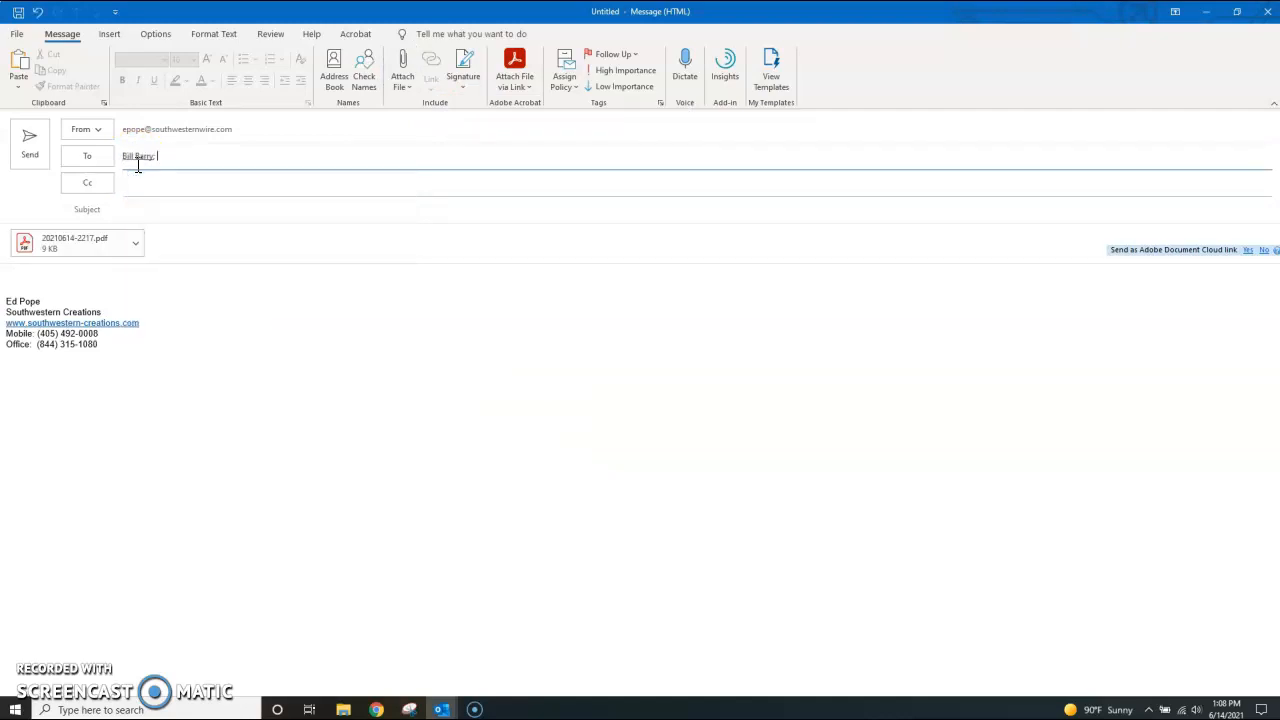
pyautogui.write('Moni')
pyautogui.press('Down')
pyautogui.press('Return')
# Step: Give the email the subject "New PO 2217" and the message "Please advise when ready for customer pick up.", and send it
pyautogui.press('Tab')
pyautogui.press('Tab')
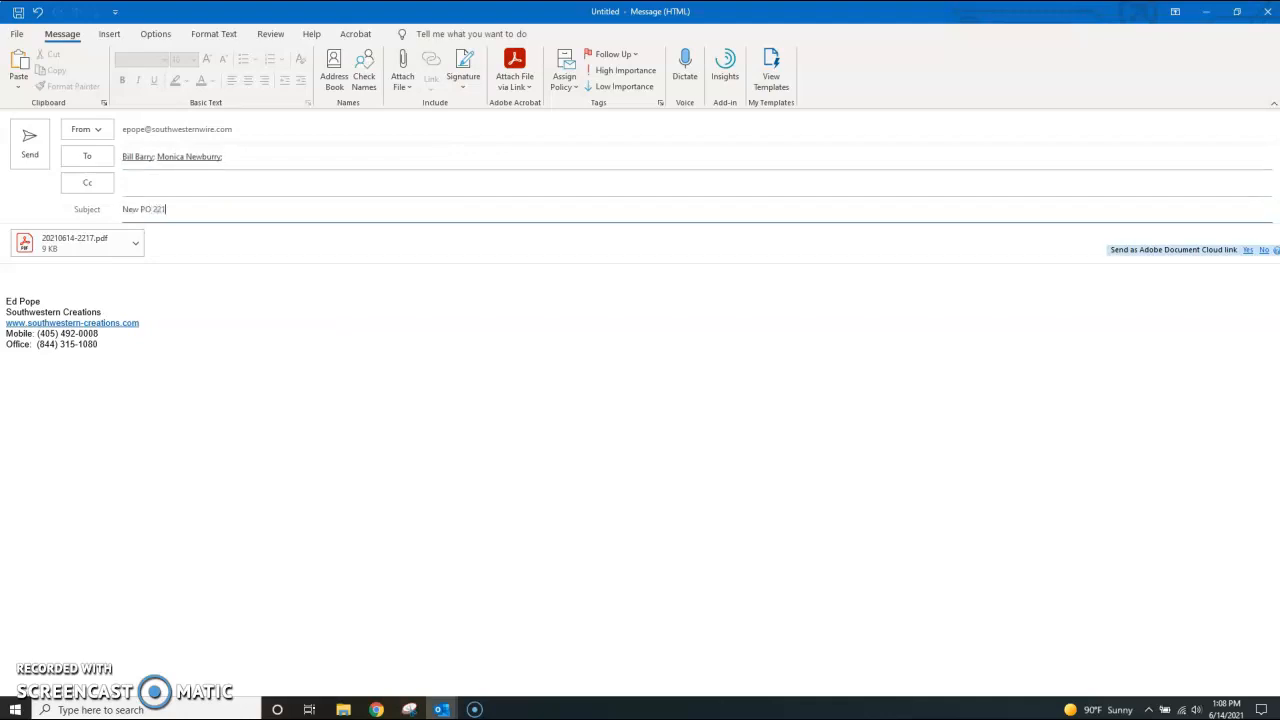
pyautogui.click(89, 277)
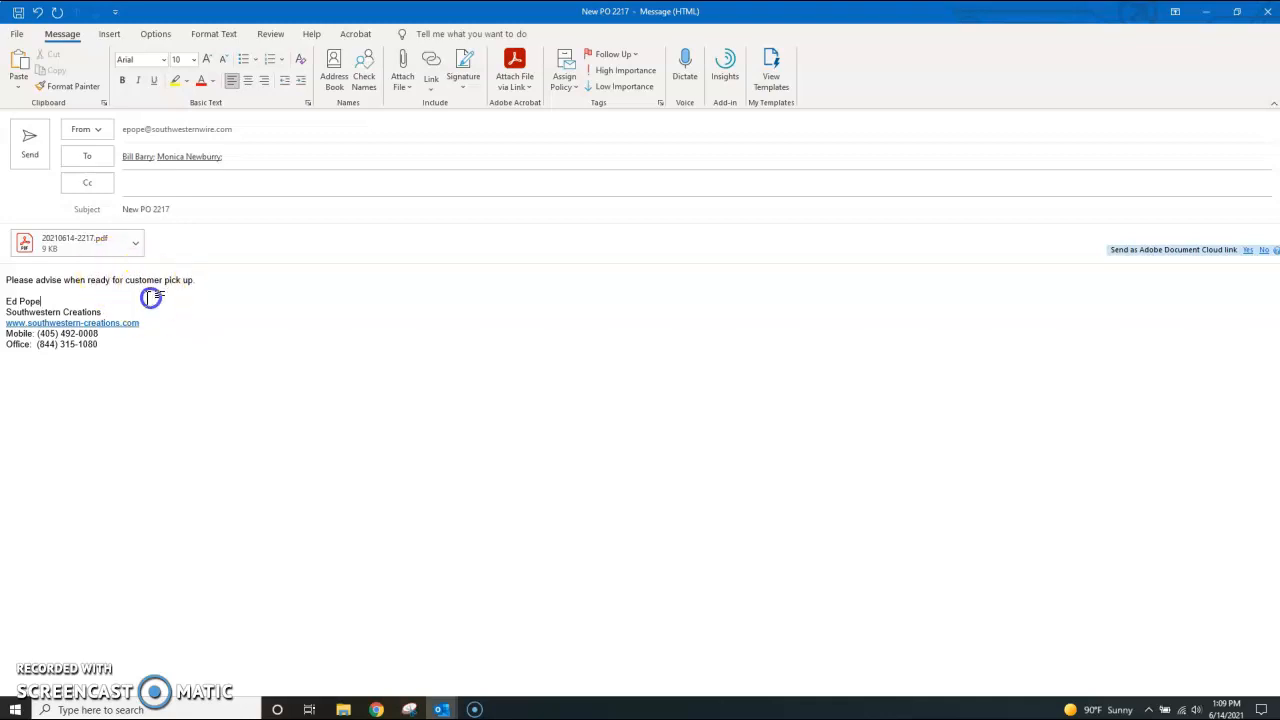
pyautogui.click(27, 165)
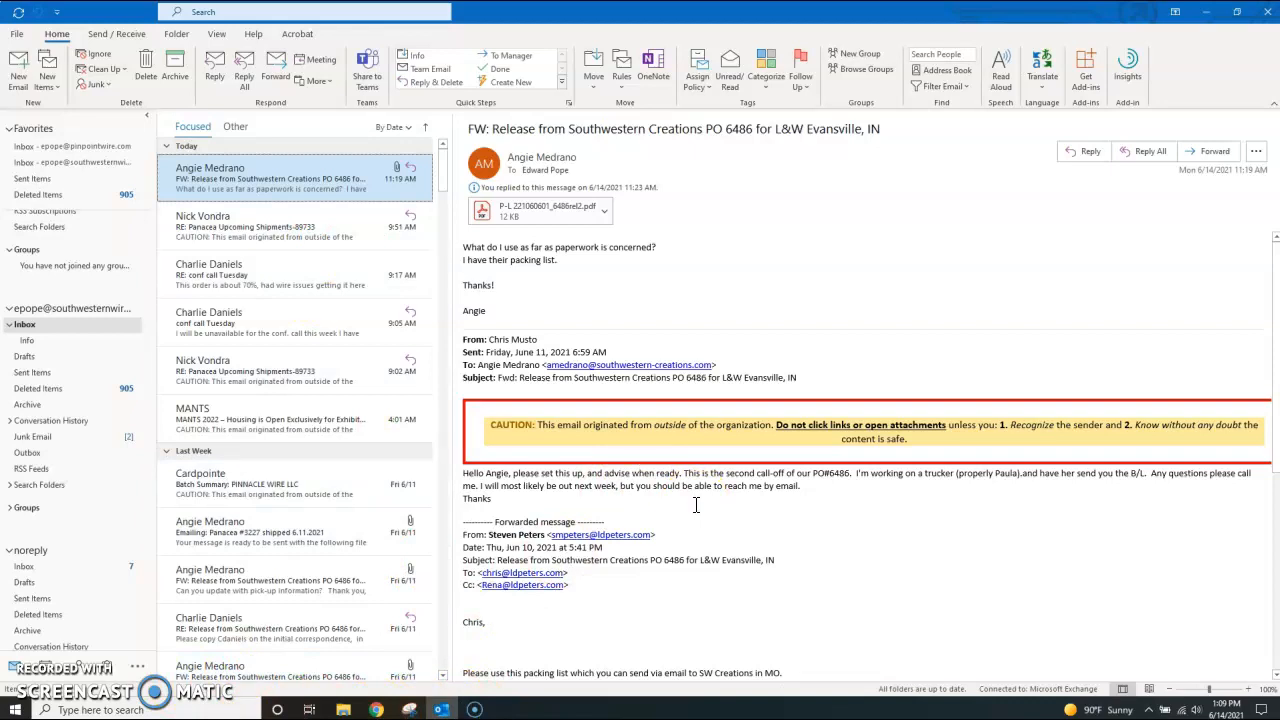
# Step: Return to the Pinpoint Wire inbox and bring up Bunzl's purchase order email
pyautogui.click(702, 525)
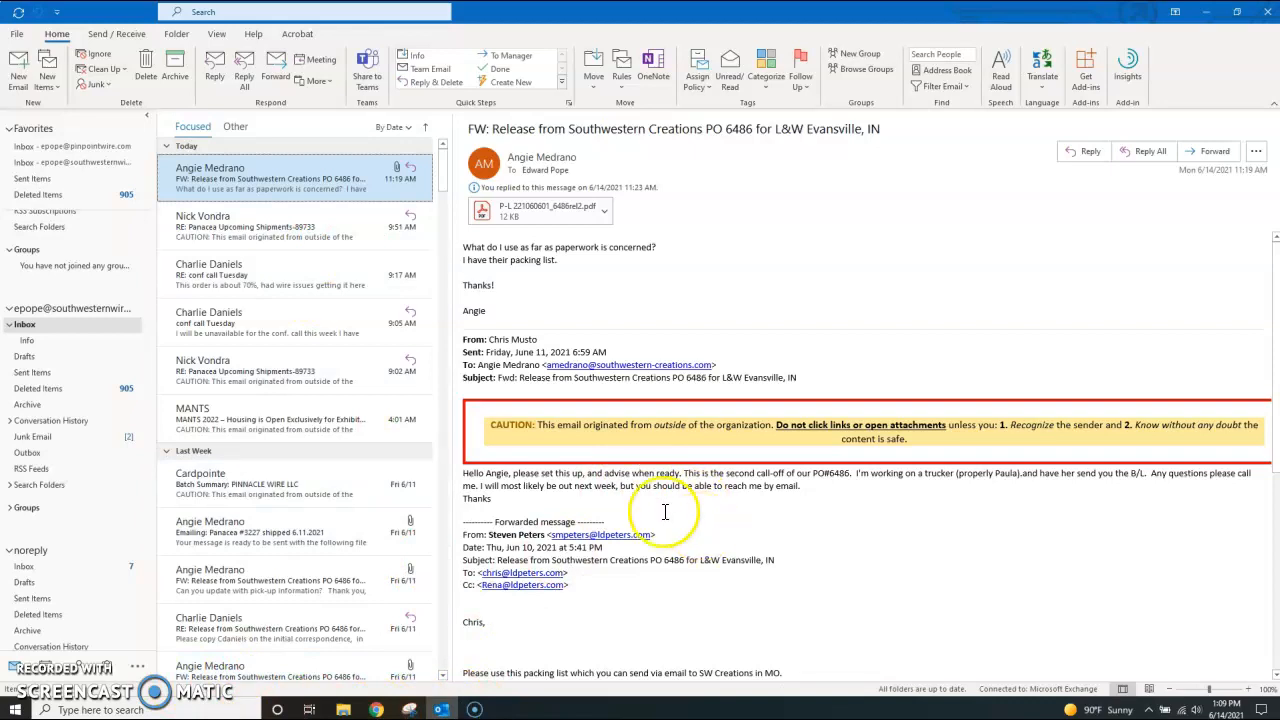
pyautogui.scroll(-6, 337, 488)
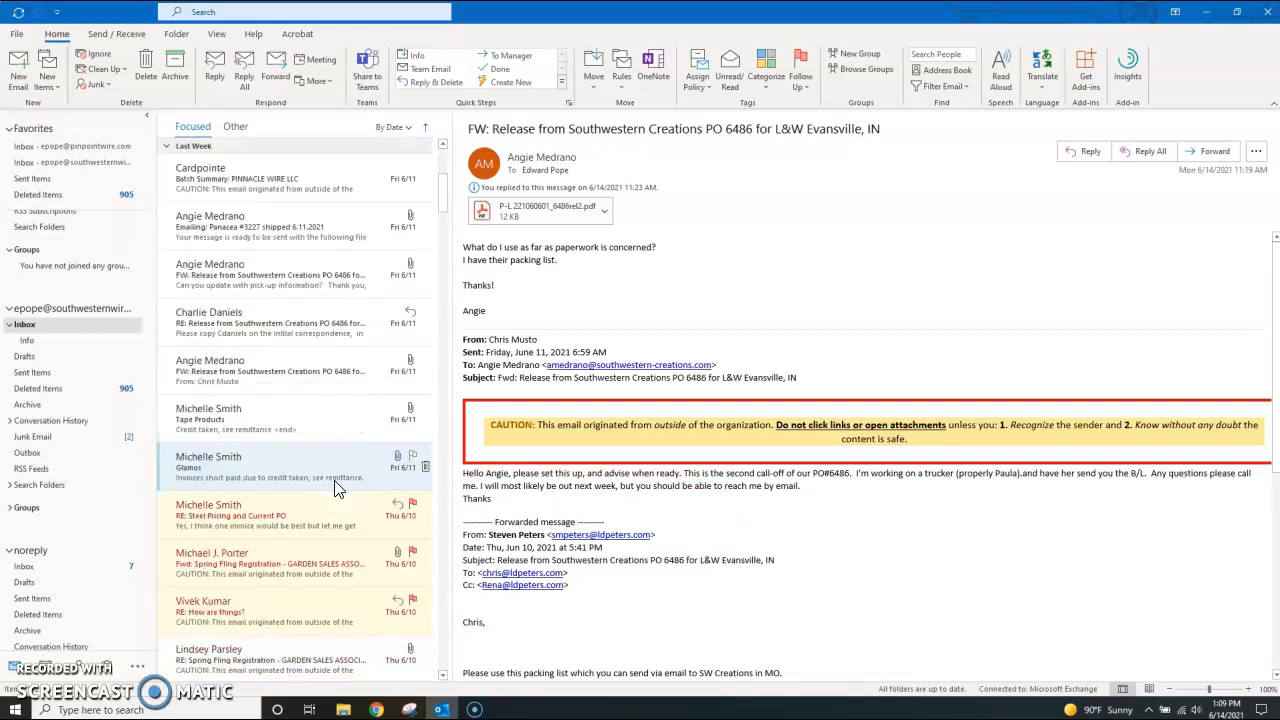
pyautogui.scroll(5, 300, 400)
pyautogui.scroll(3, 110, 240)
pyautogui.click(58, 248)
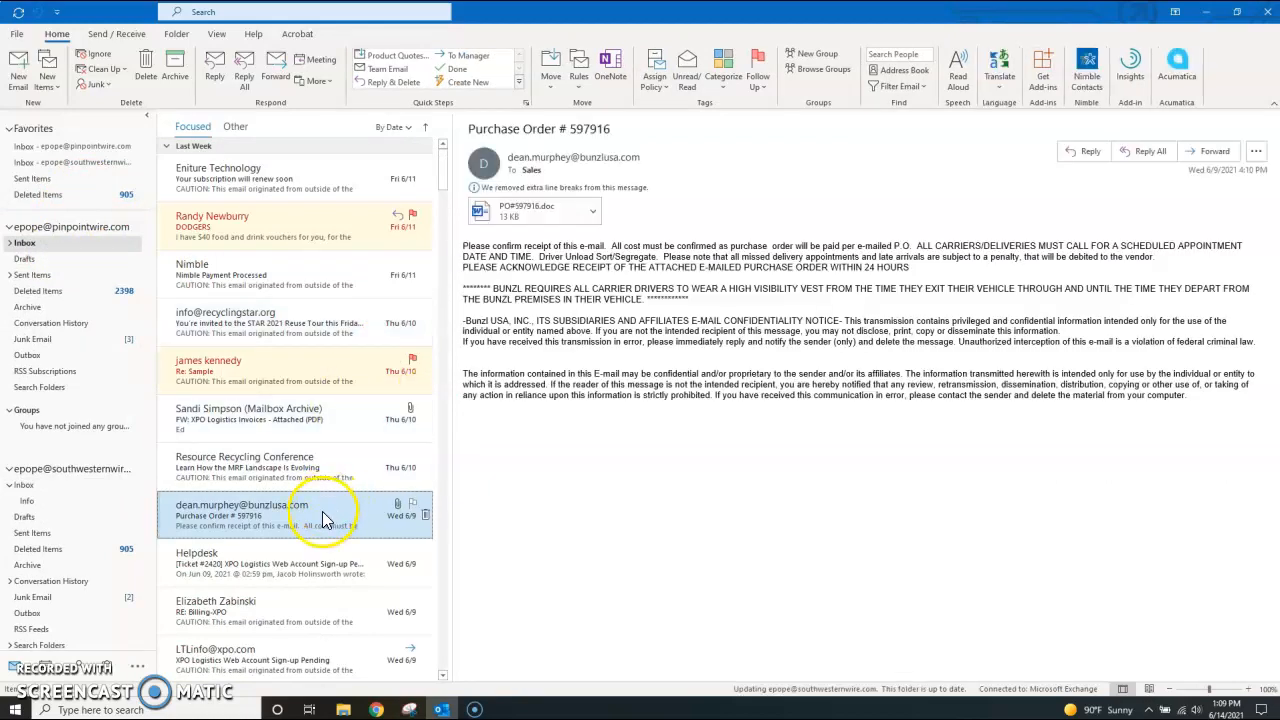
pyautogui.click(216, 64)
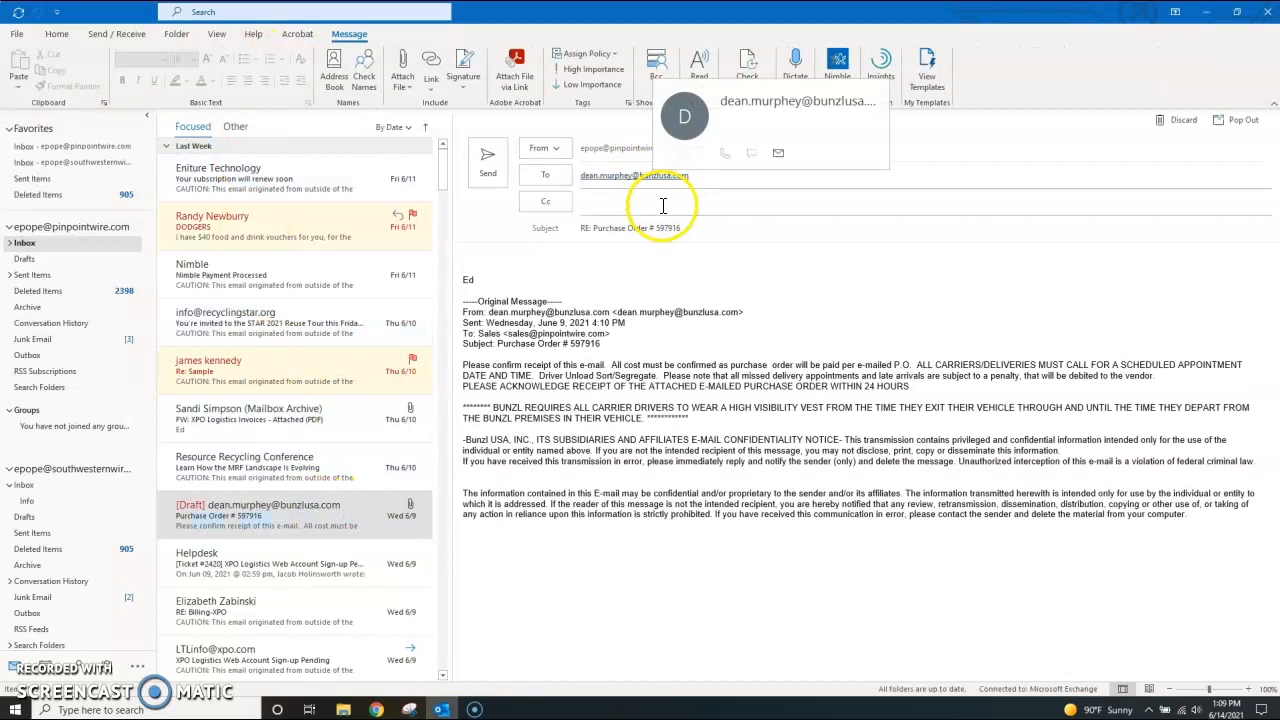
pyautogui.click(401, 88)
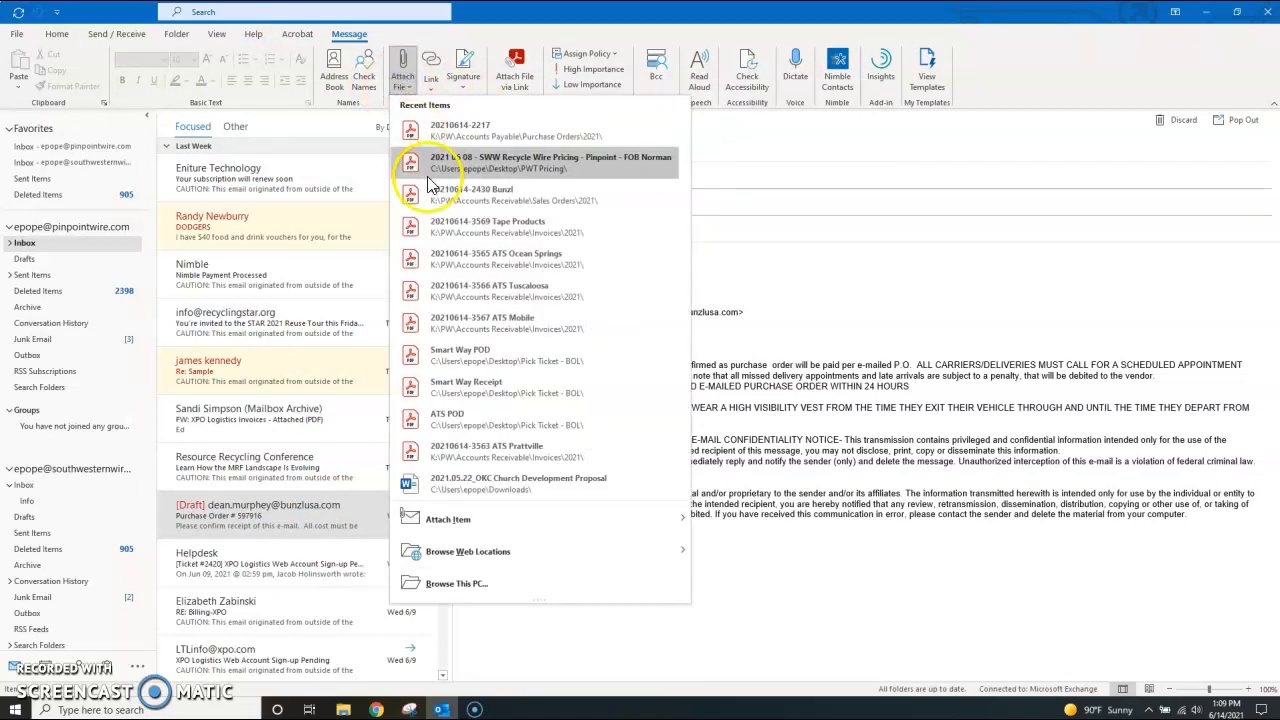
pyautogui.click(470, 205)
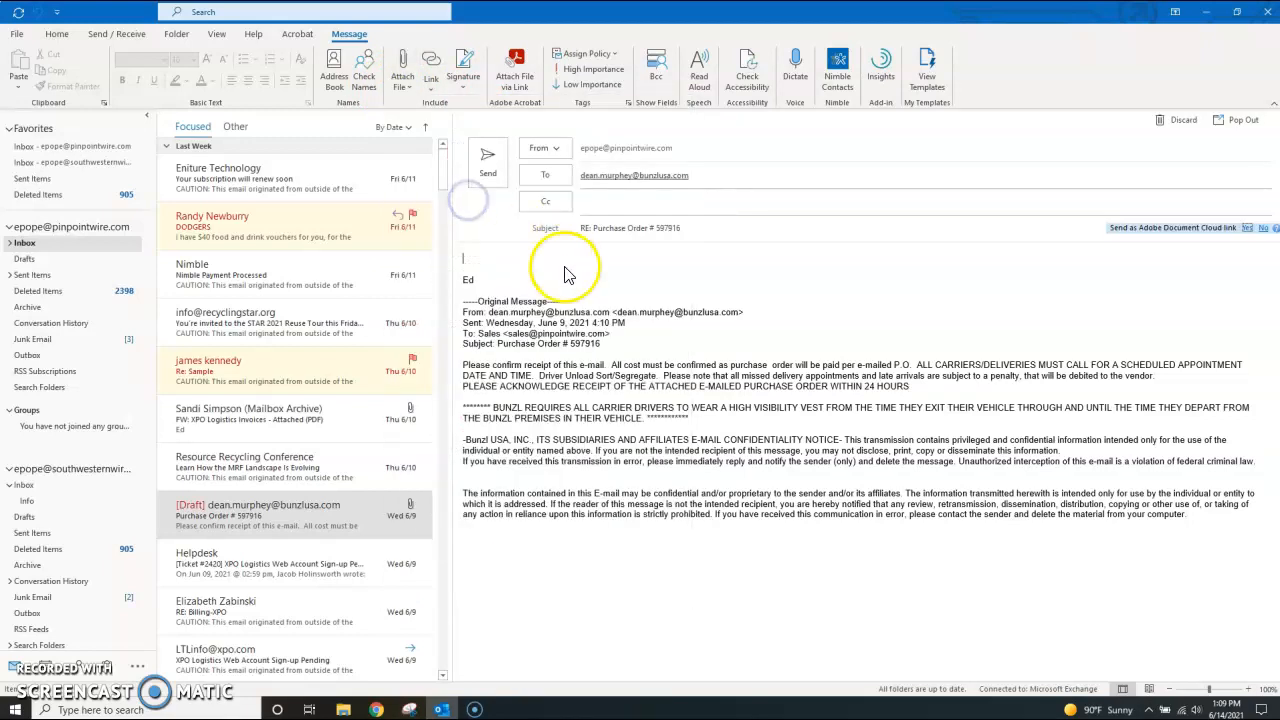
# Step: Write "Here is your confirmation. Should be ready by Friday." and, on a new line, "Thanks for your order" in the reply, and send it
pyautogui.click(487, 300)
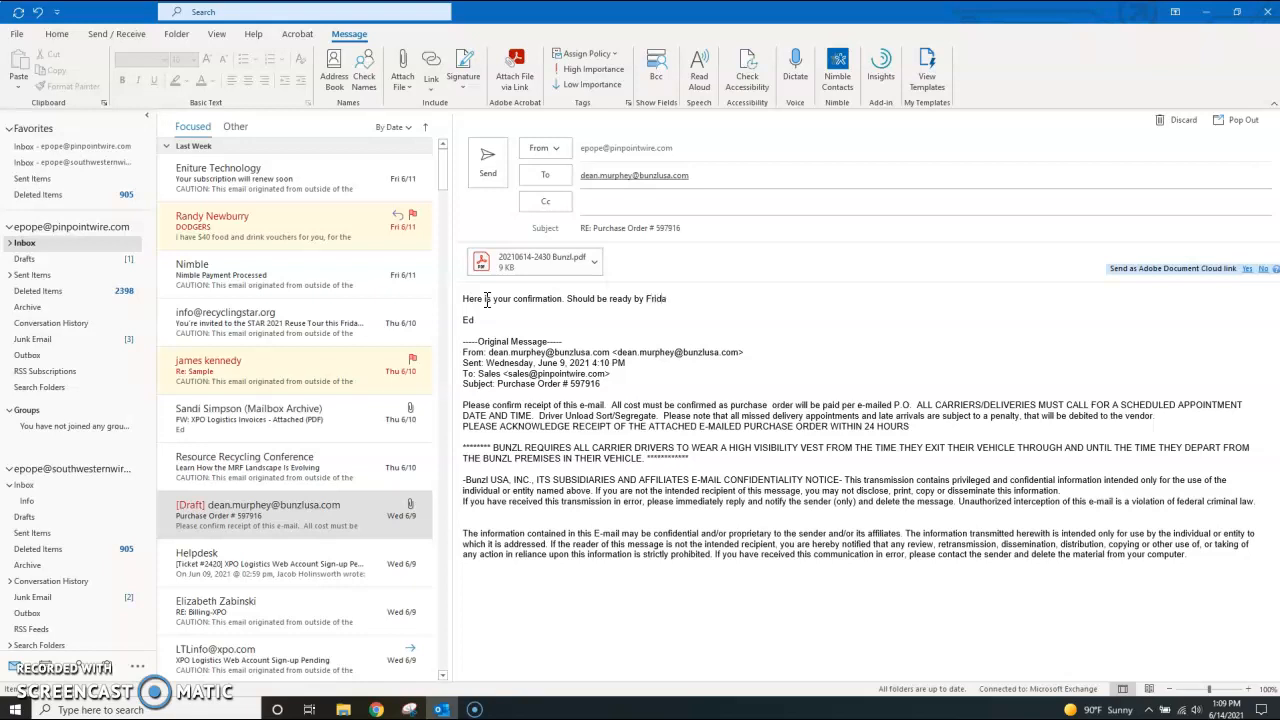
pyautogui.press('Return')
pyautogui.write('Thanks for your order')
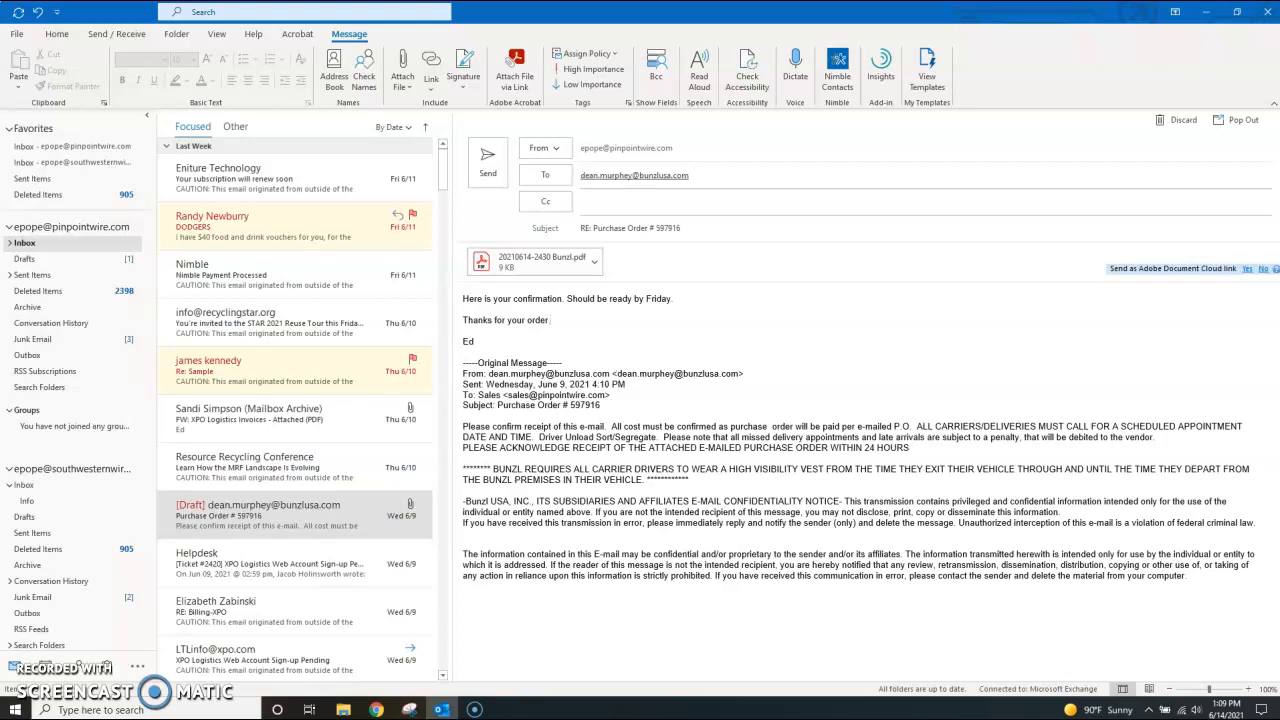
pyautogui.click(487, 162)
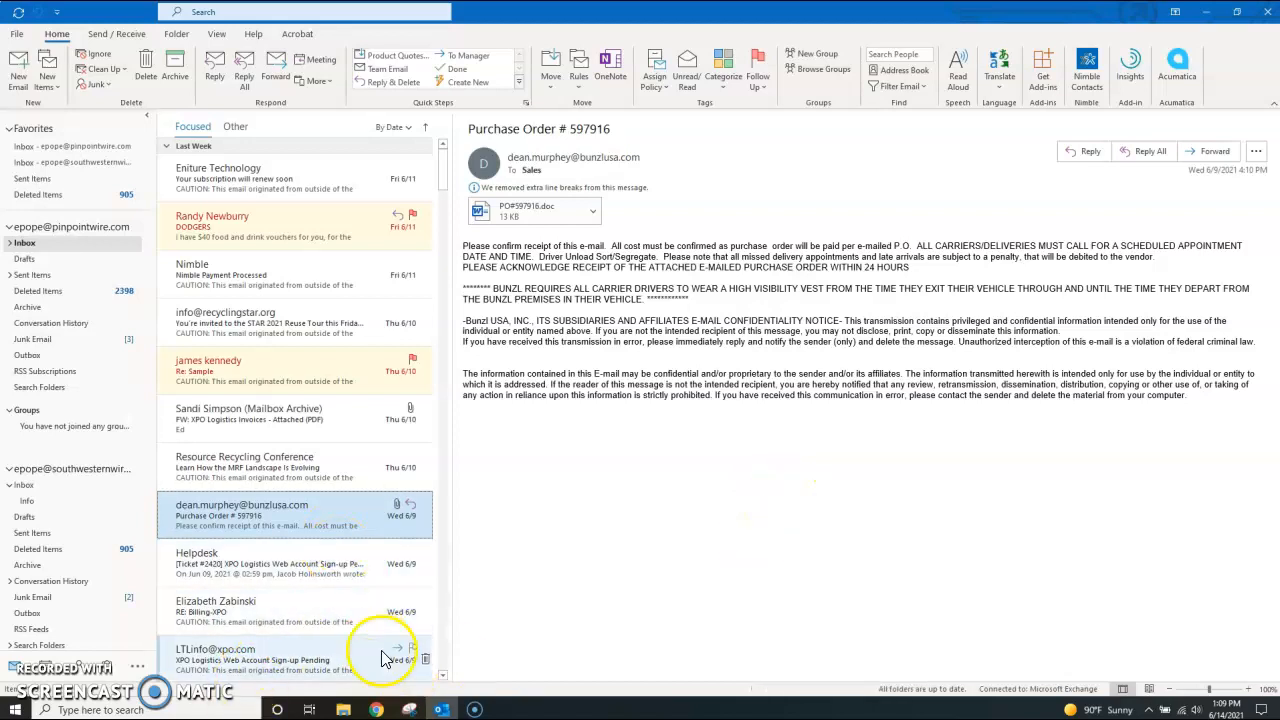
# Step: Switch to Acumatica in Chrome and open the list of sales orders
pyautogui.click(376, 709)
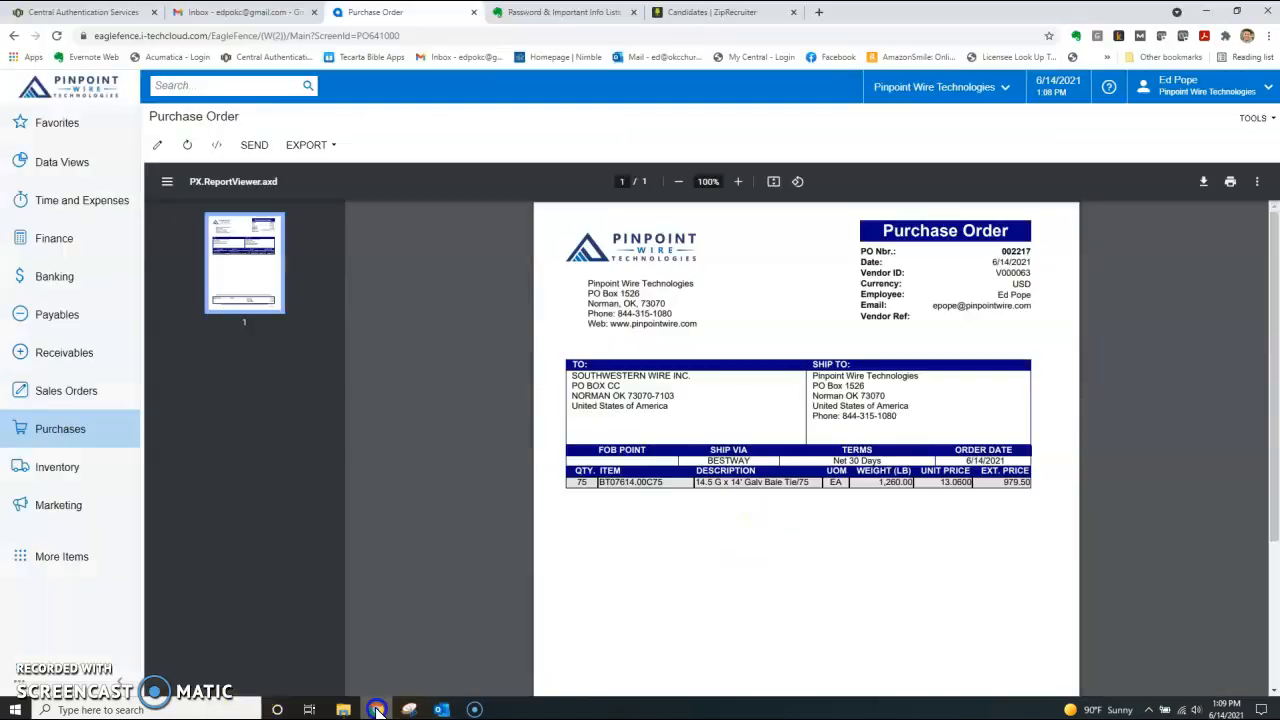
pyautogui.click(62, 395)
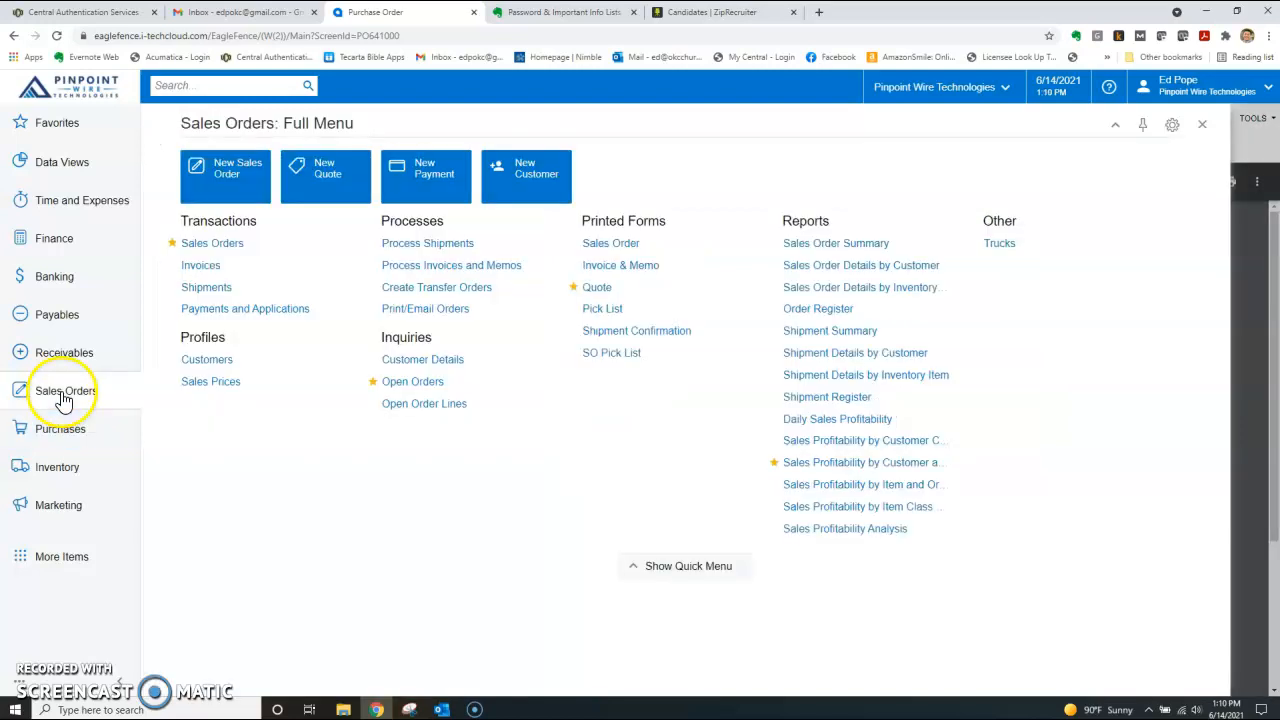
pyautogui.click(225, 242)
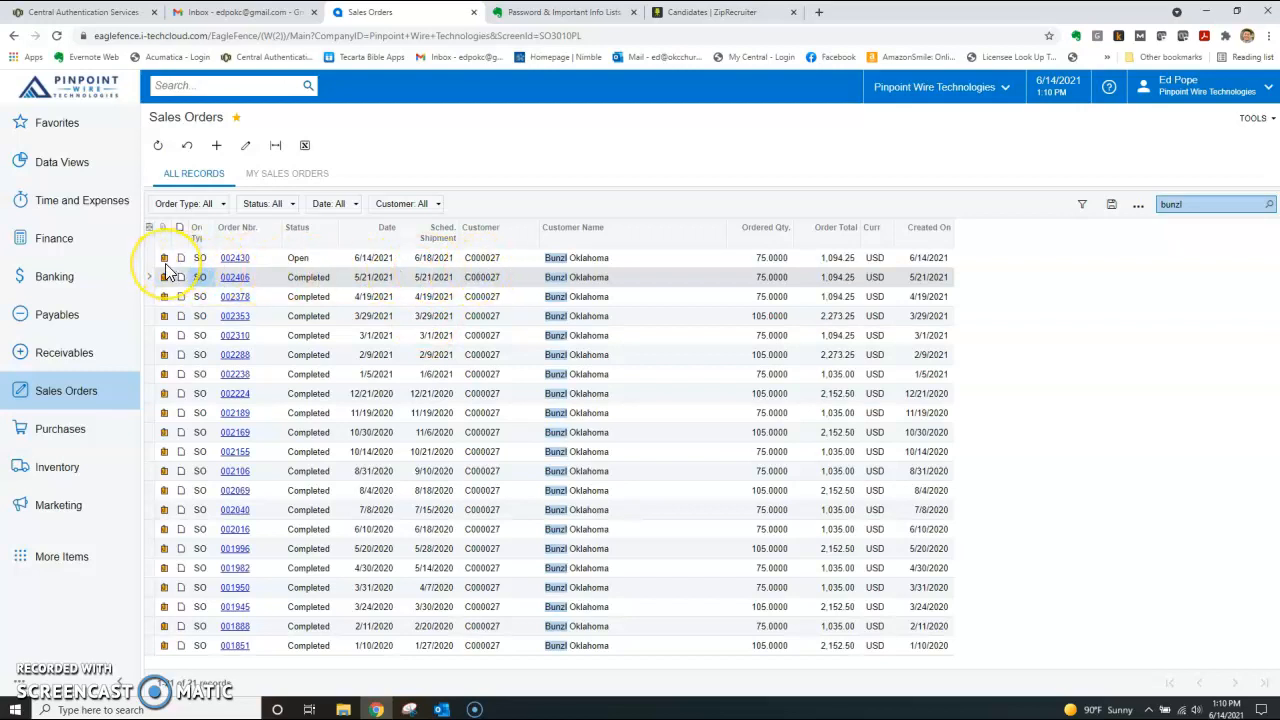
# Step: Clear the "bunzl" search from the sales orders list and remove PO#595882.doc from the open Bunzl Oklahoma order's attached files
pyautogui.doubleClick(1200, 204)
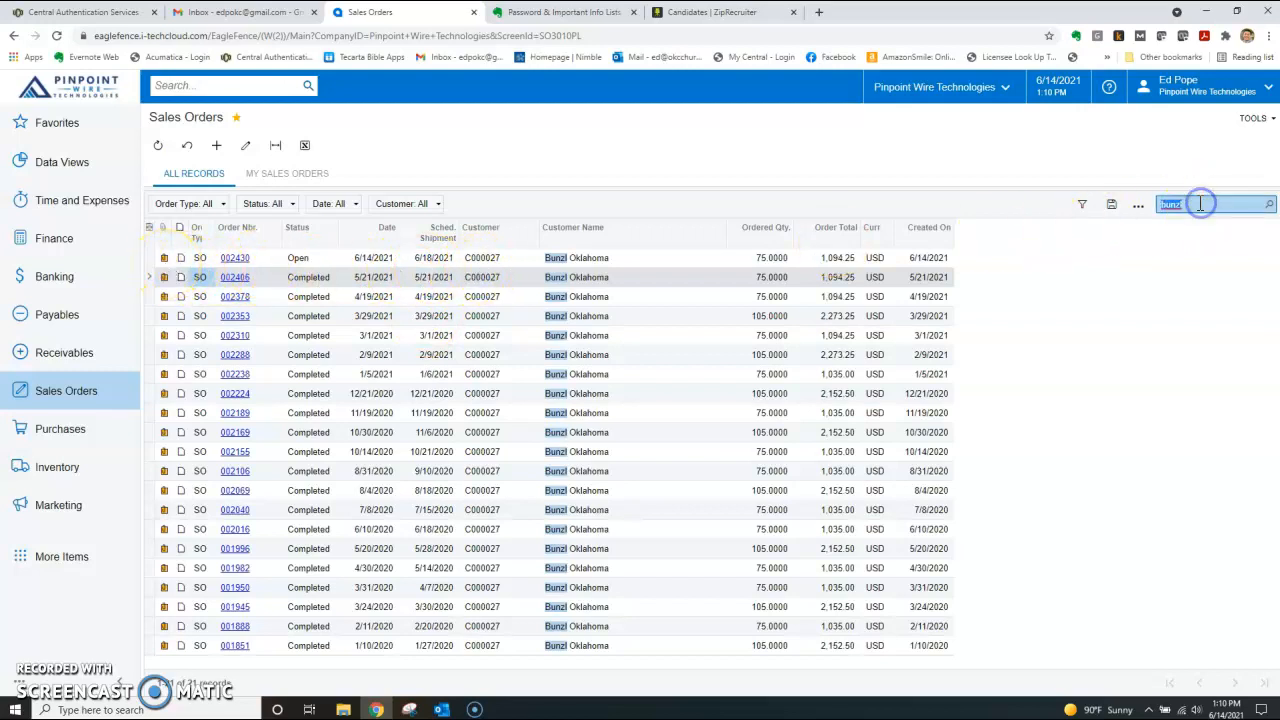
pyautogui.press('BackSpace')
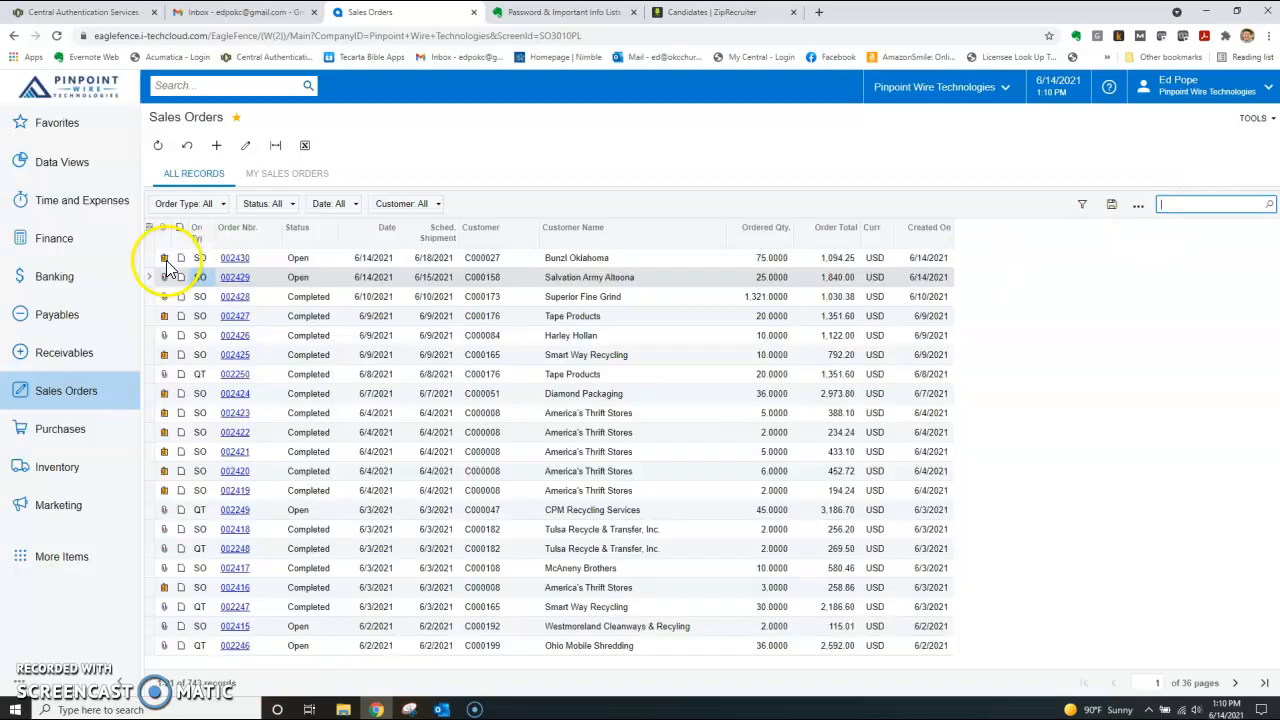
pyautogui.click(164, 258)
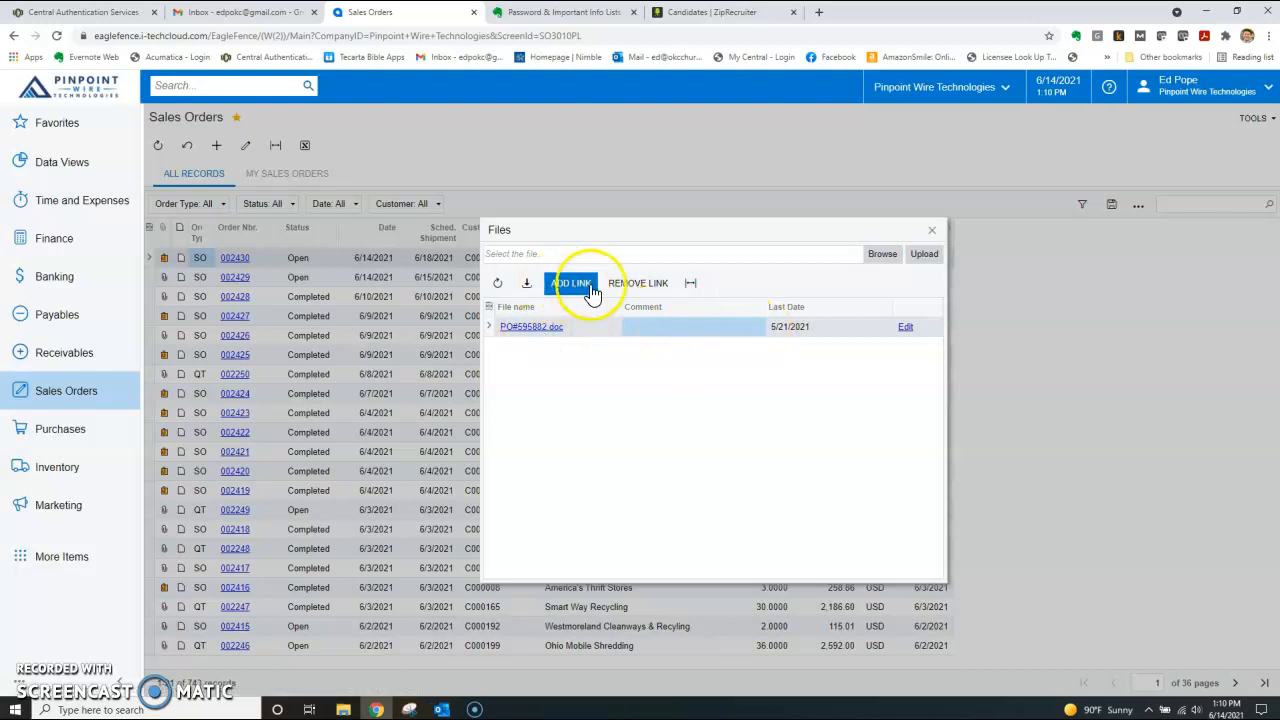
pyautogui.click(636, 288)
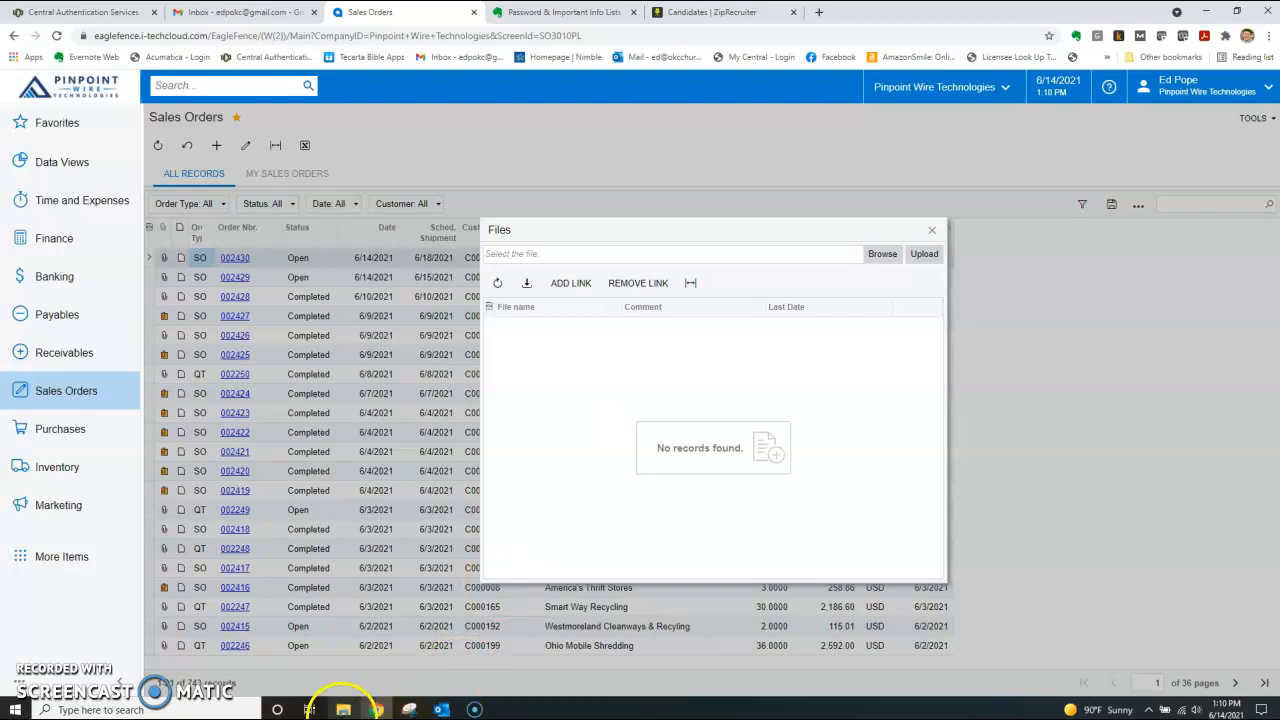
pyautogui.click(342, 706)
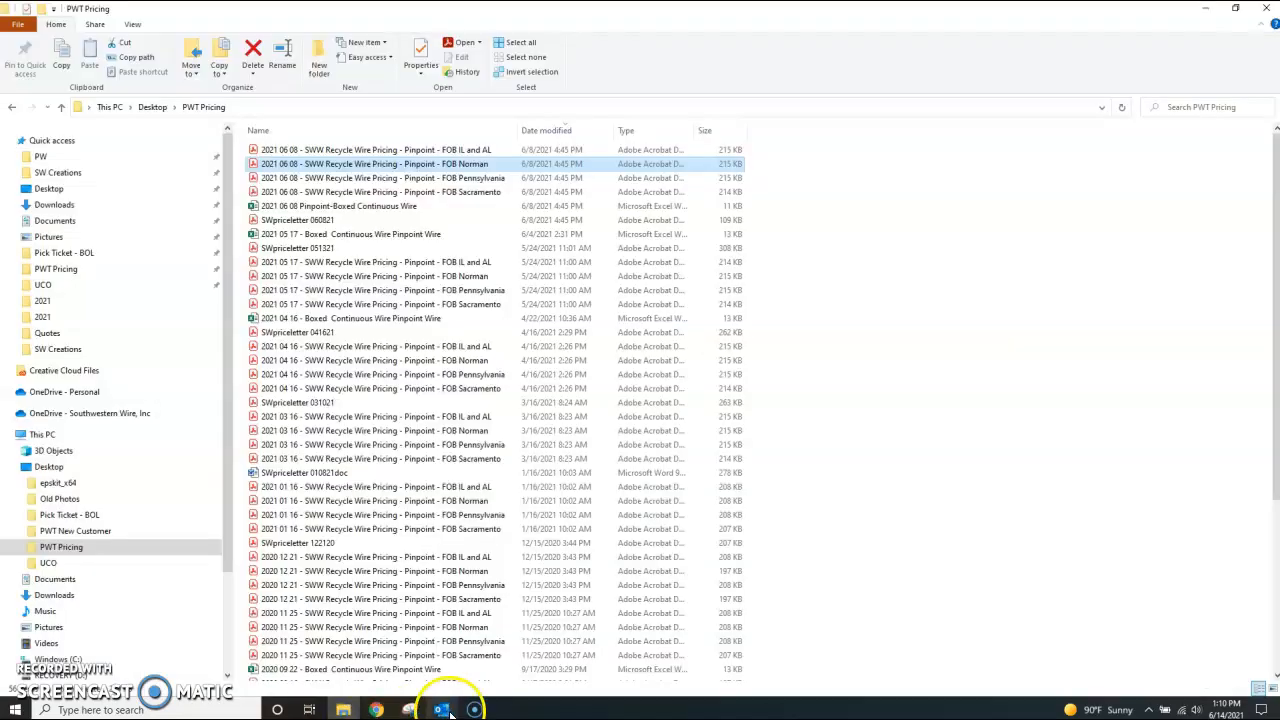
pyautogui.click(441, 709)
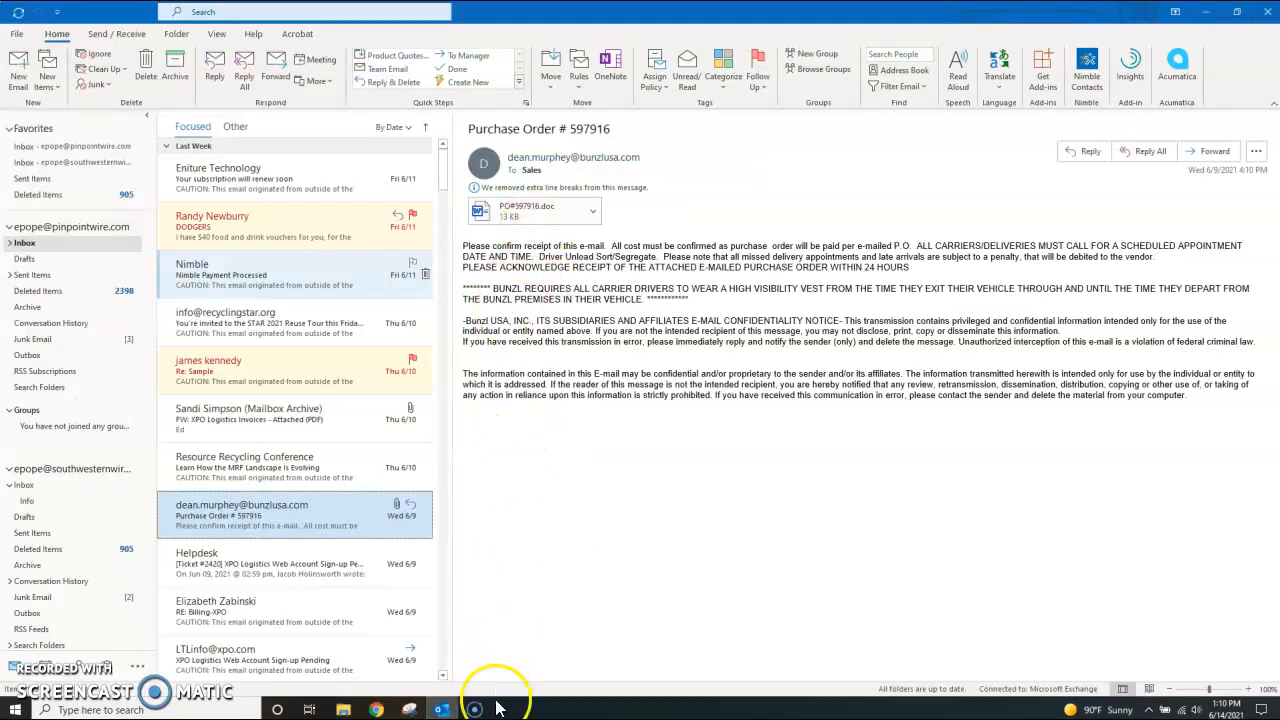
pyautogui.moveTo(441, 712)
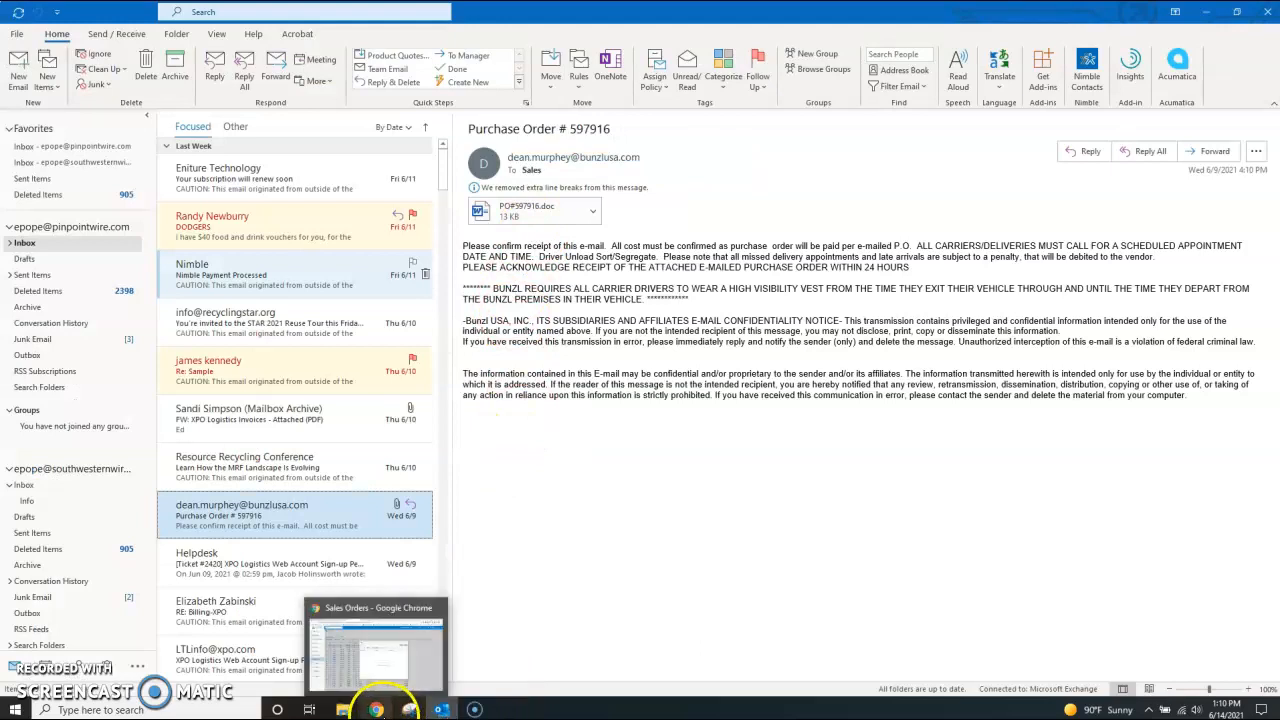
pyautogui.click(377, 709)
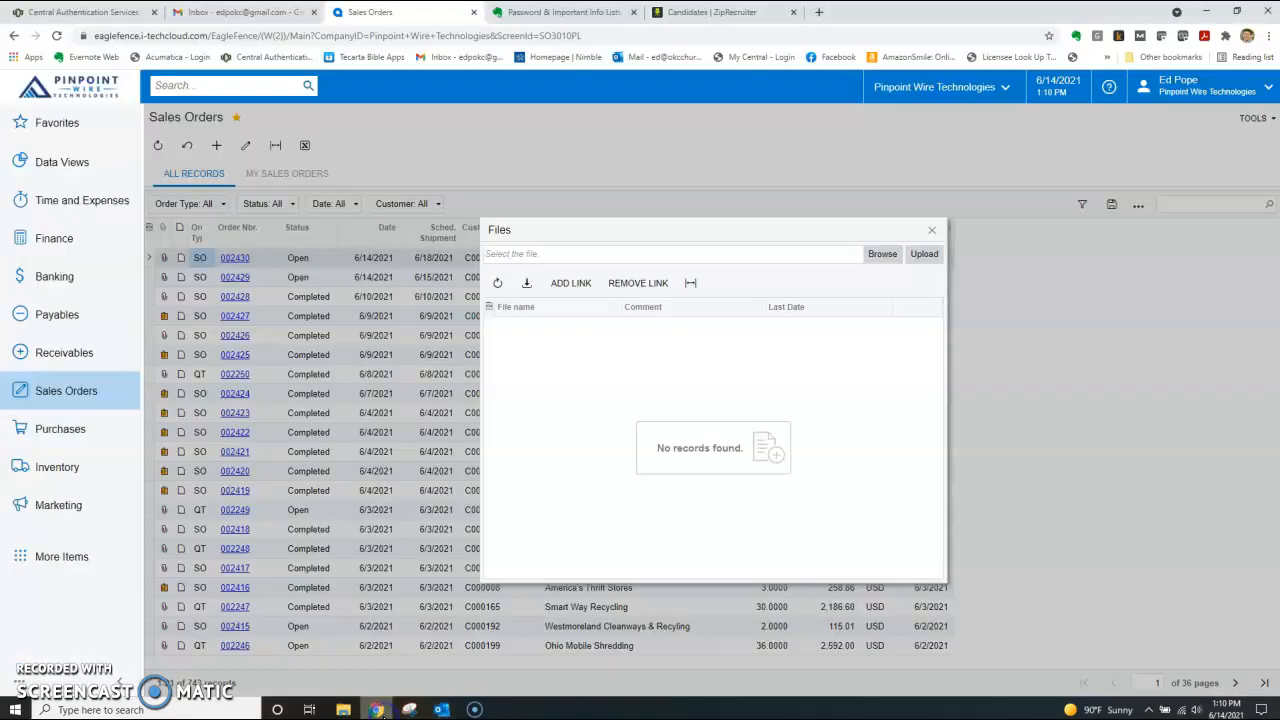
pyautogui.click(441, 709)
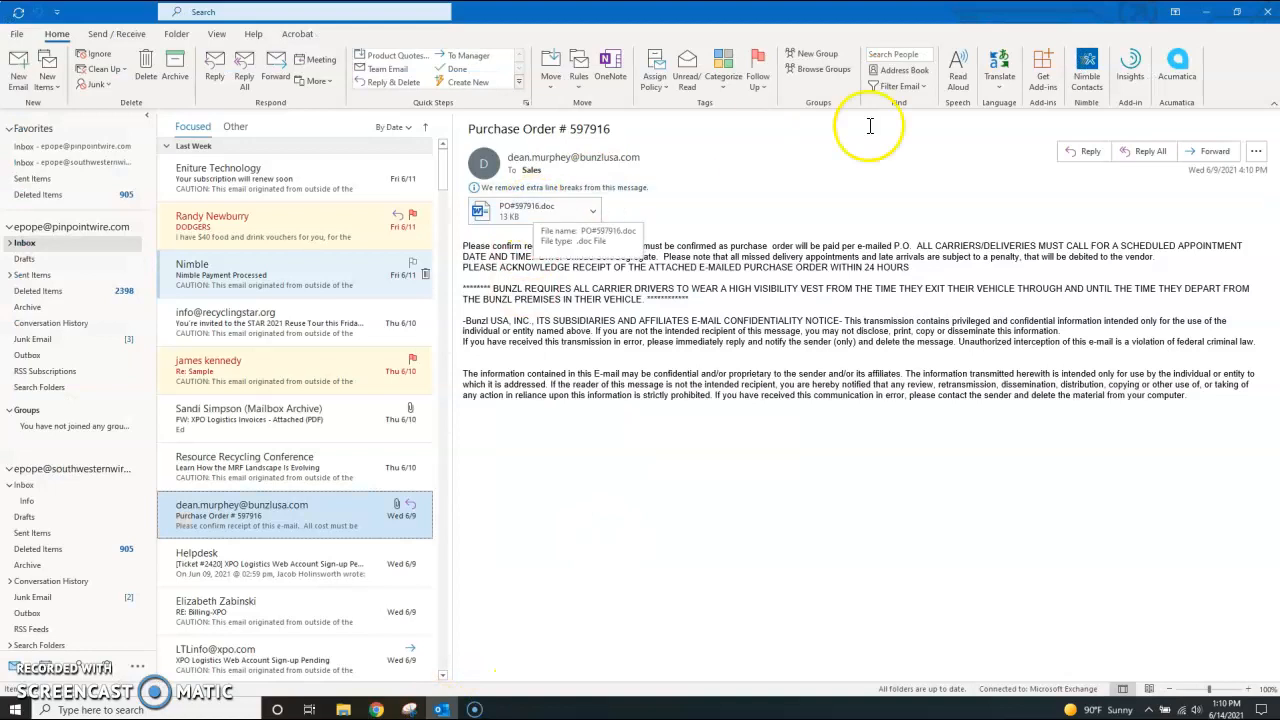
pyautogui.click(1237, 11)
pyautogui.click(490, 372)
pyautogui.moveTo(490, 372); pyautogui.dragTo(678, 523)
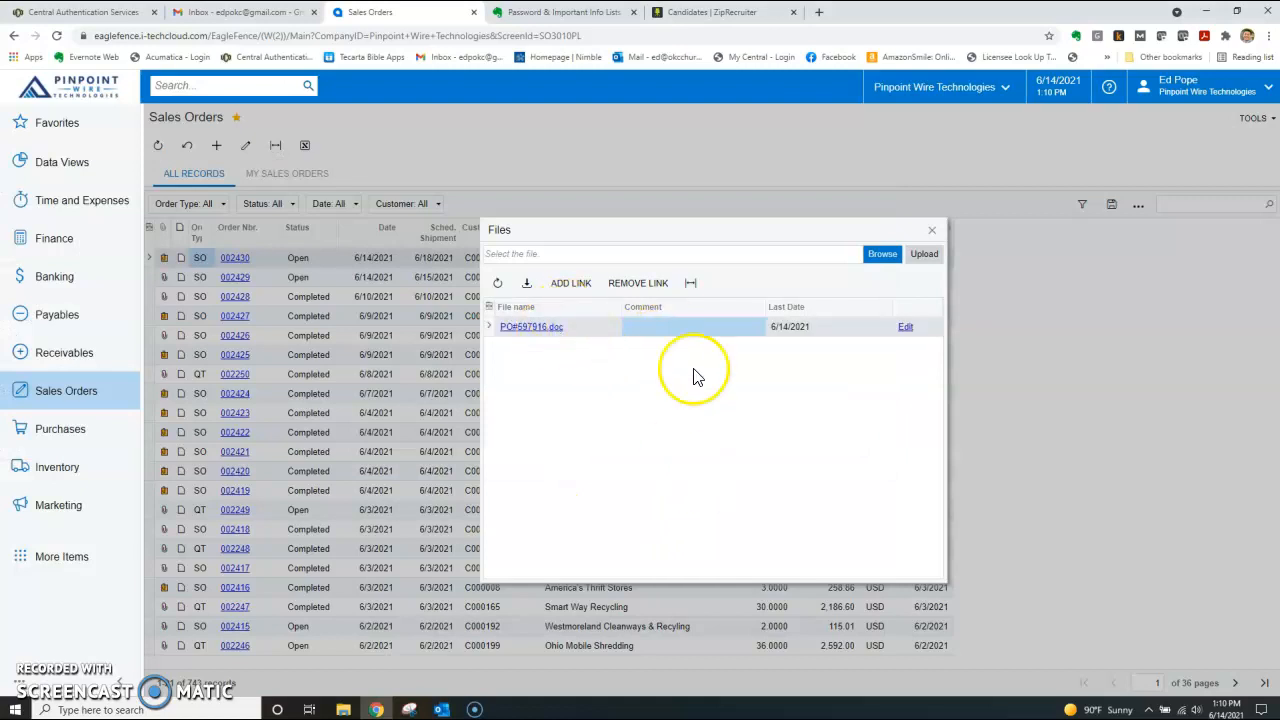
pyautogui.click(933, 232)
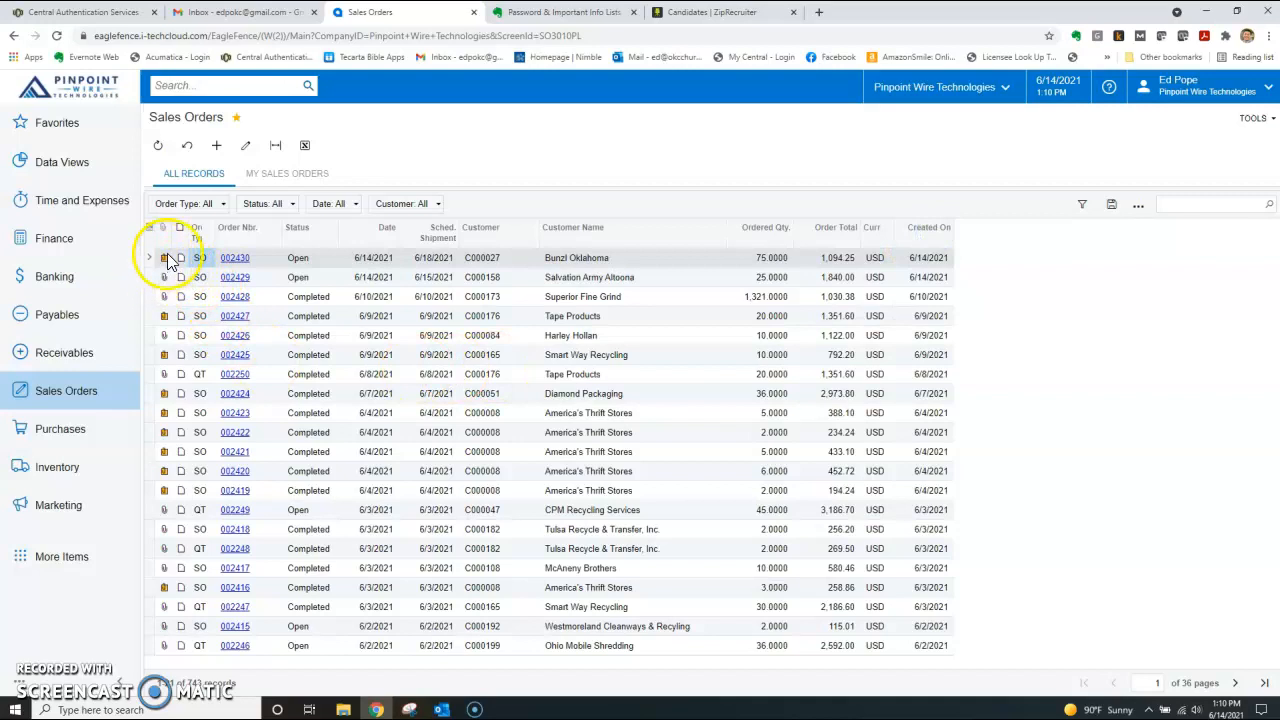